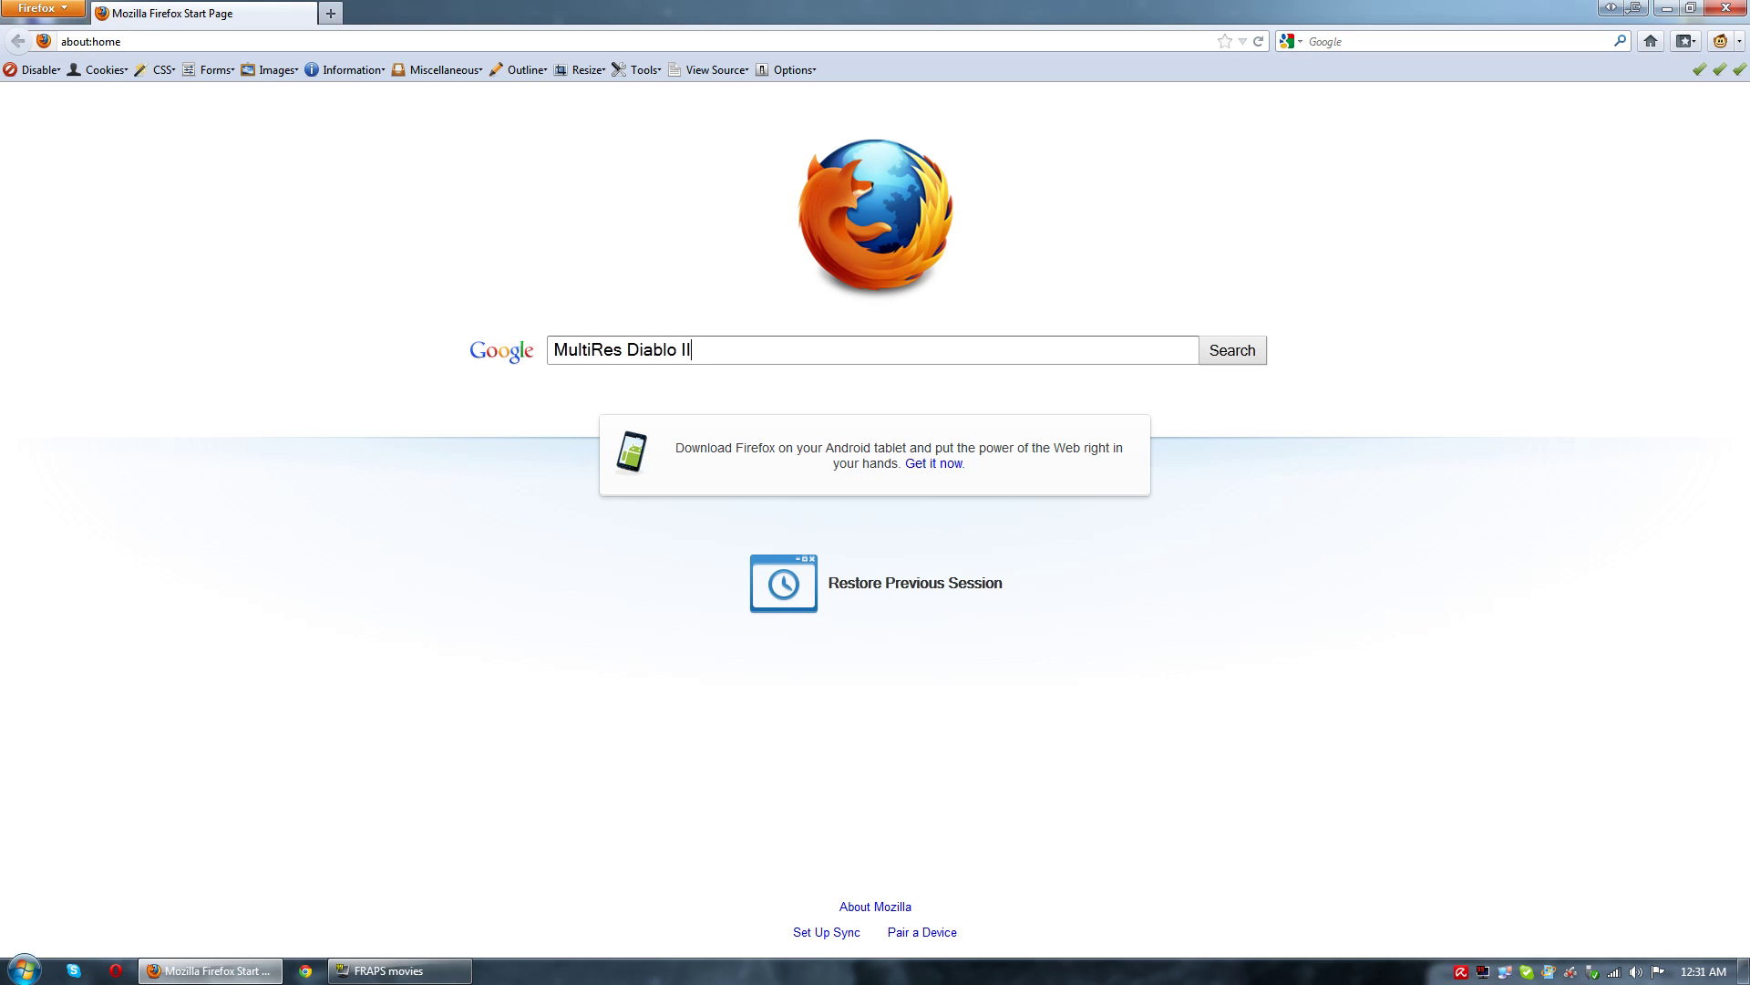
Step: Search Google for 'MultiRes Diablo II'
key("Return")
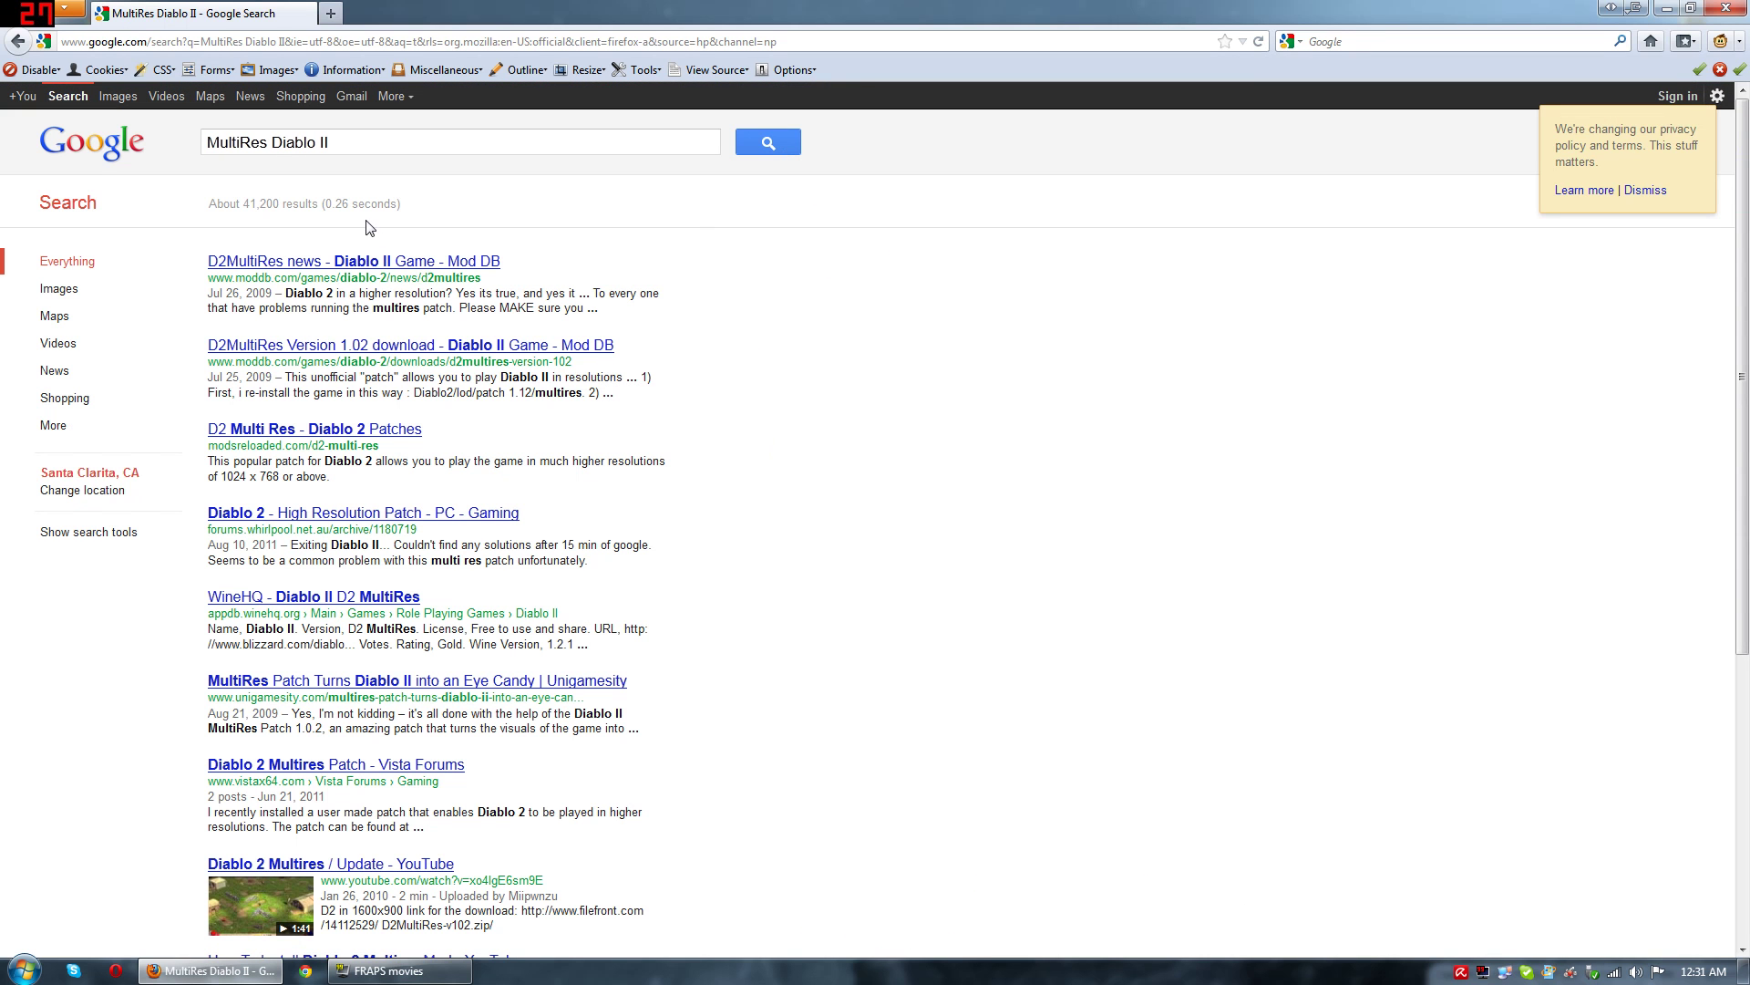
Step: Open the ModDB D2MultiRes news article, read it, and follow its mod download link
left_click(346, 269)
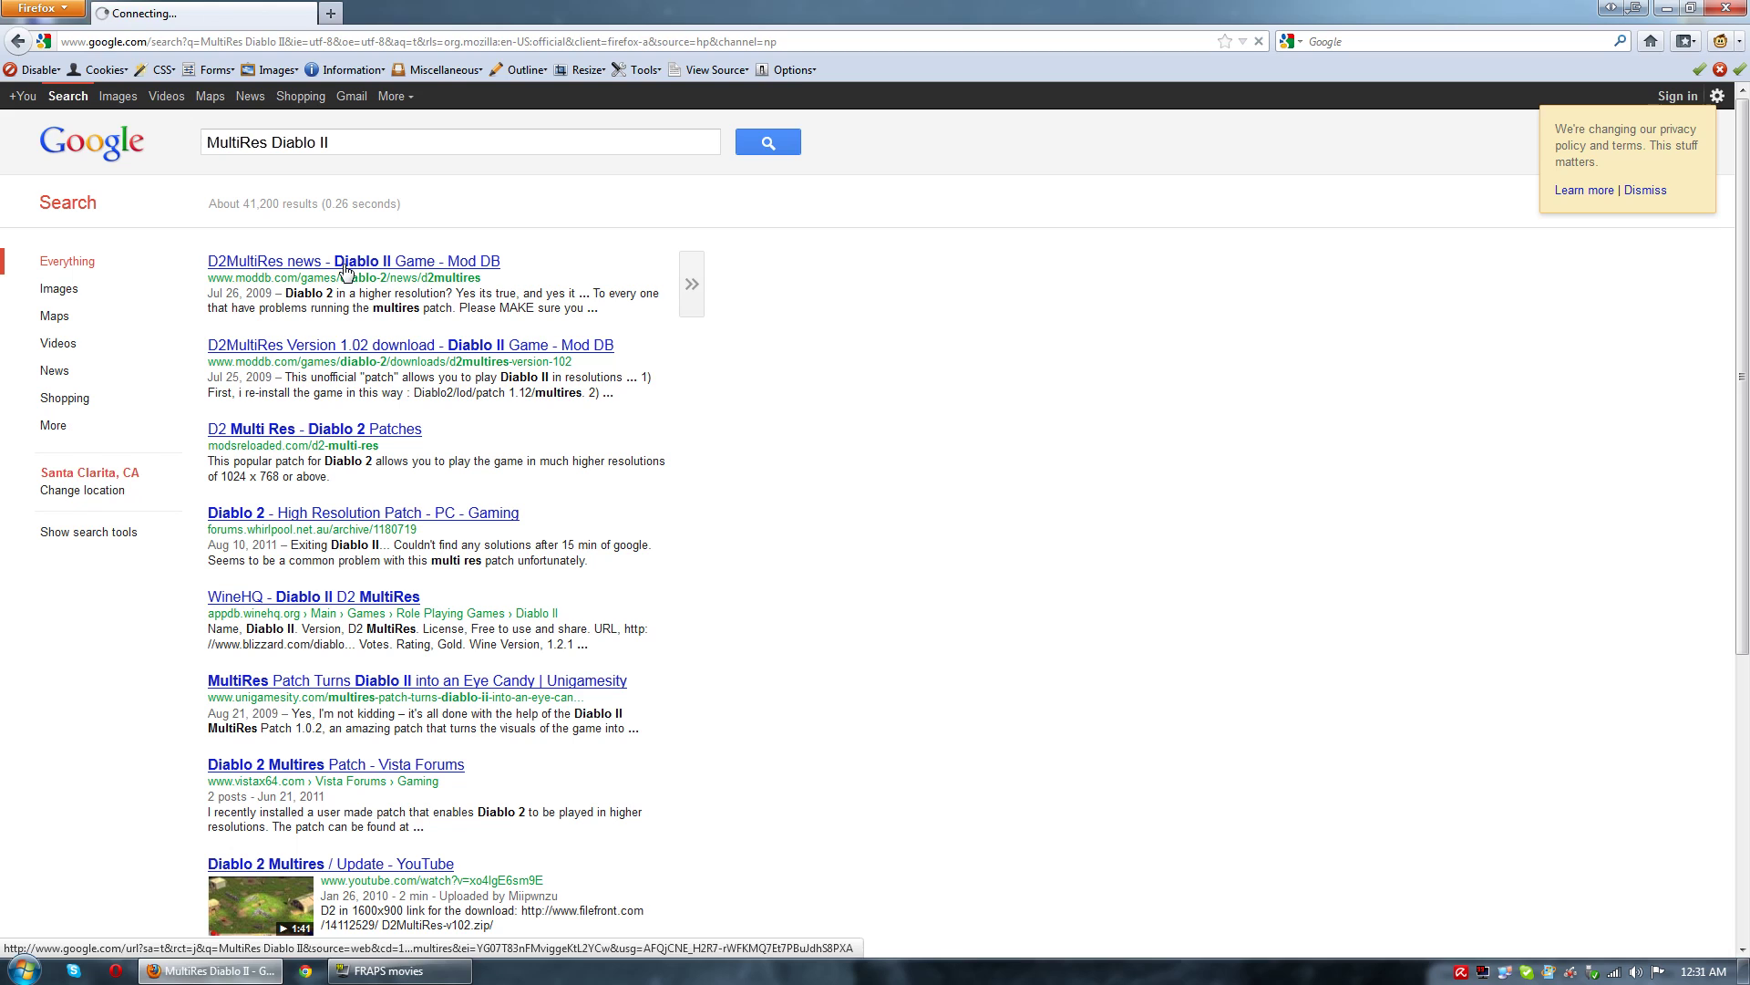
scroll(251, 480, "down", 5)
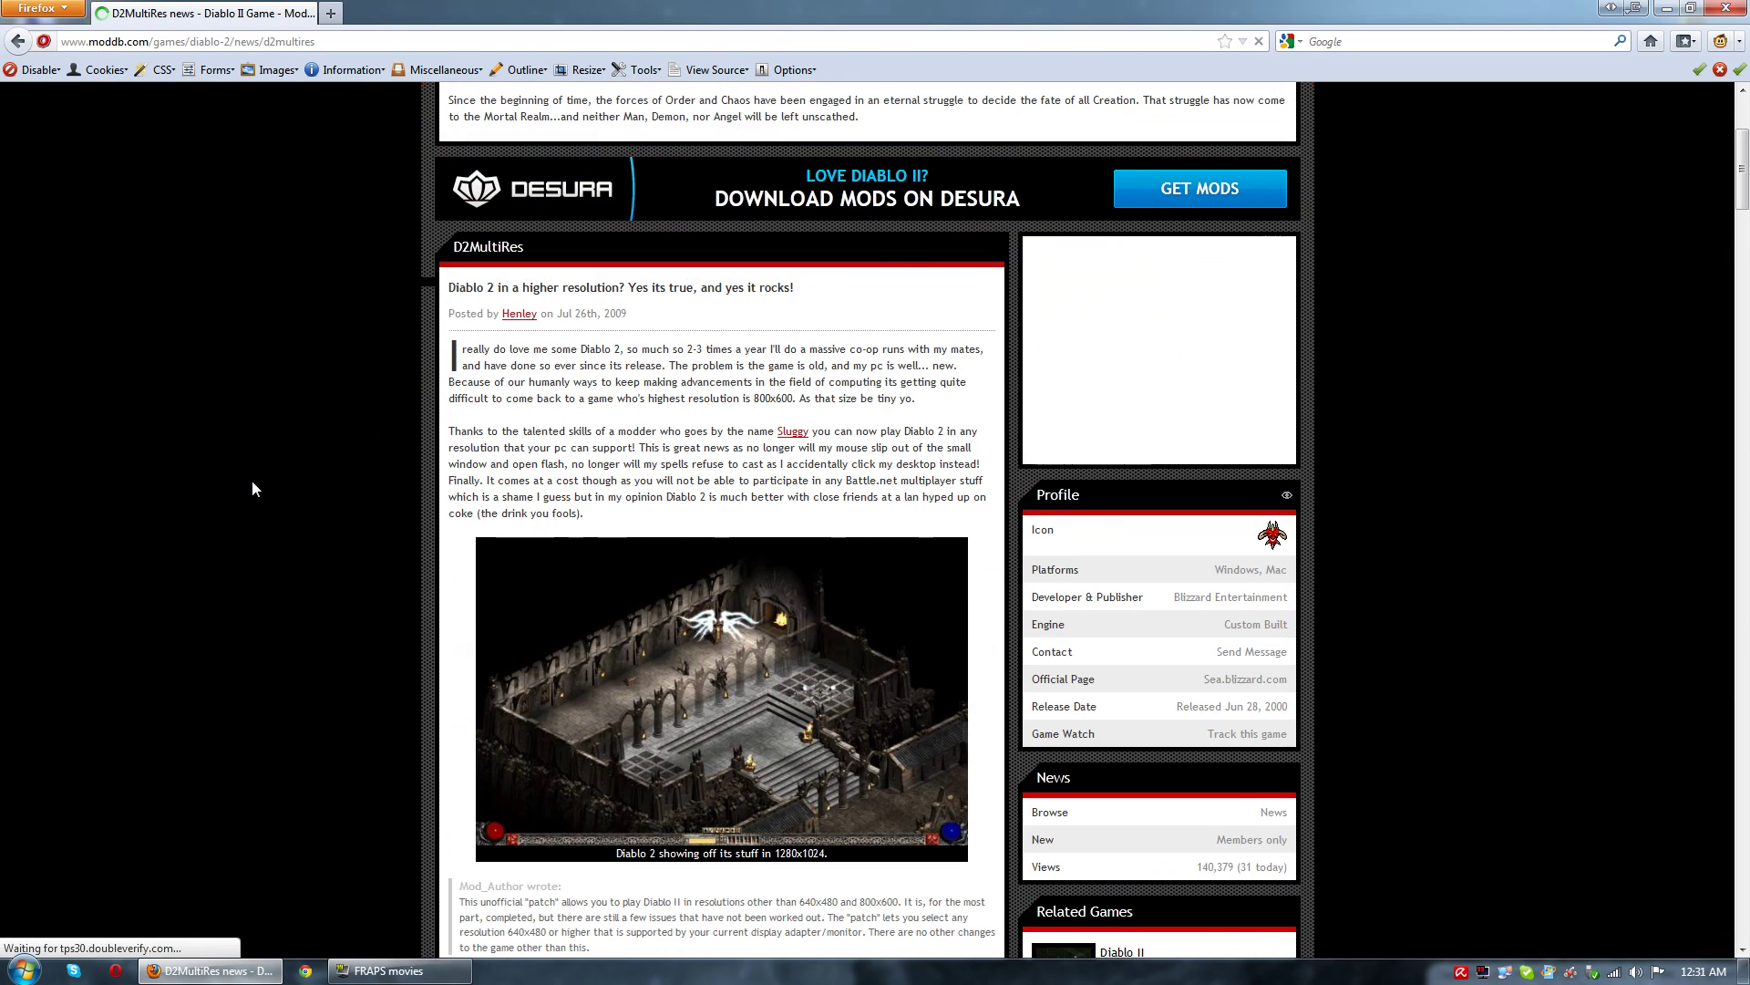
scroll(159, 352, "down", 4)
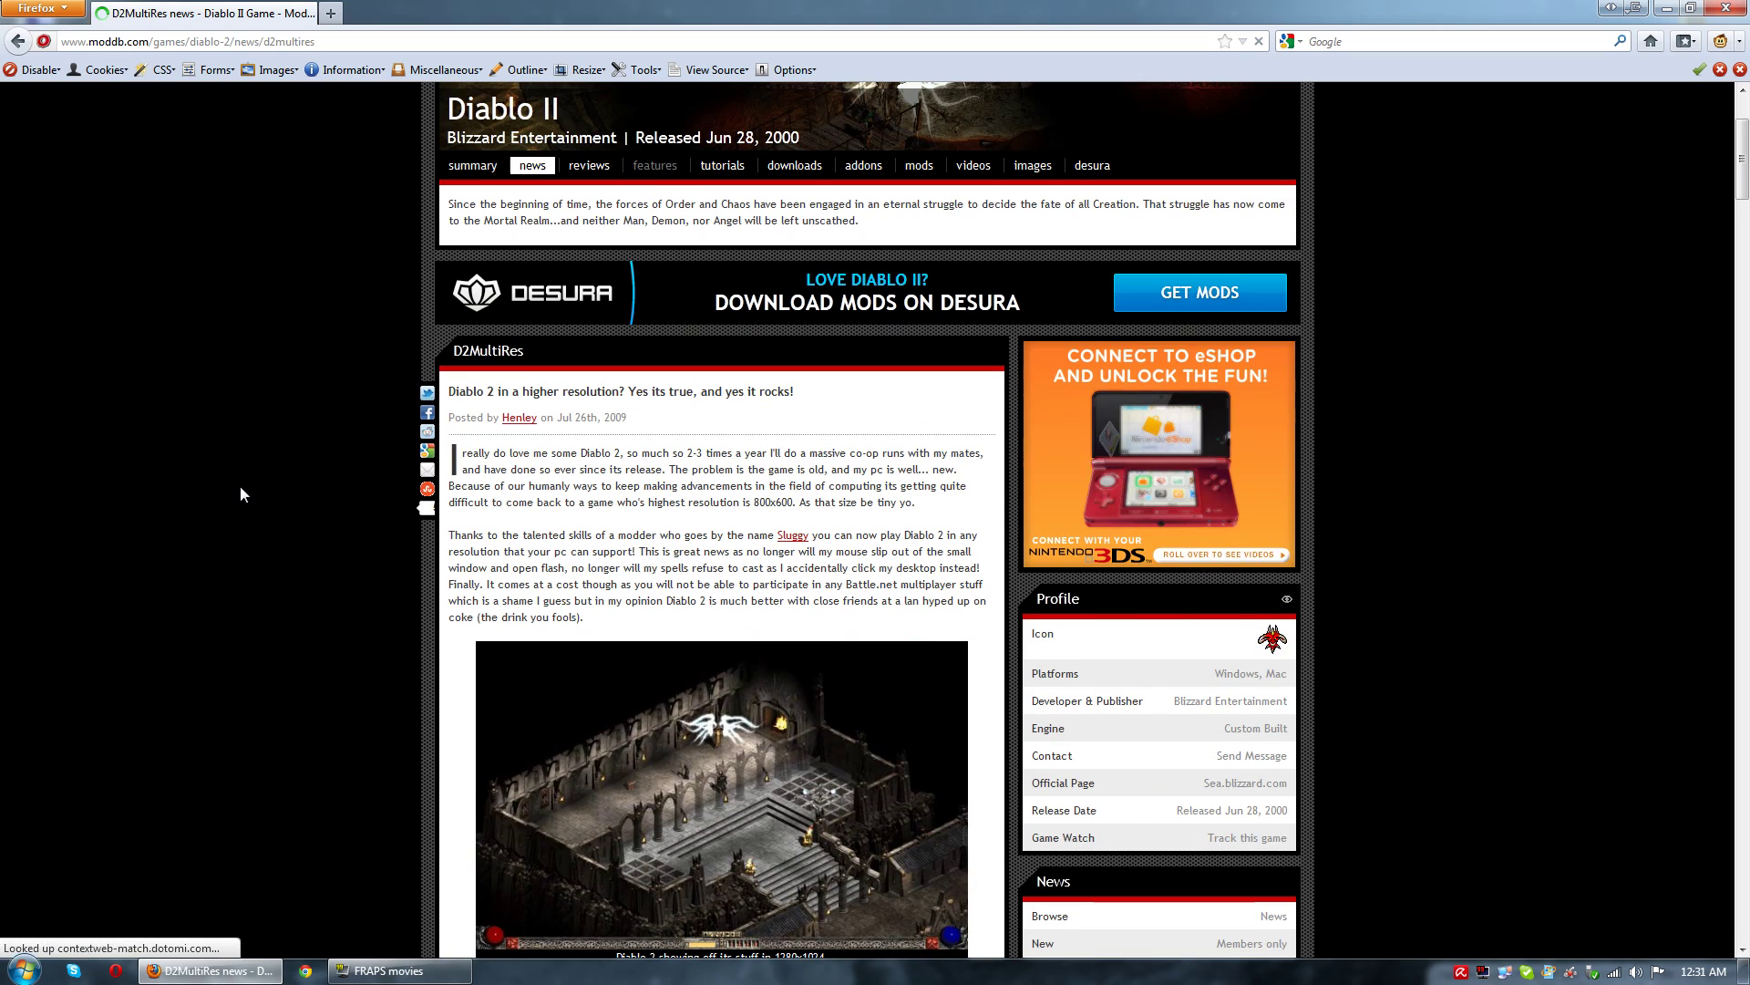
scroll(228, 474, "down", 10)
scroll(222, 473, "down", 6)
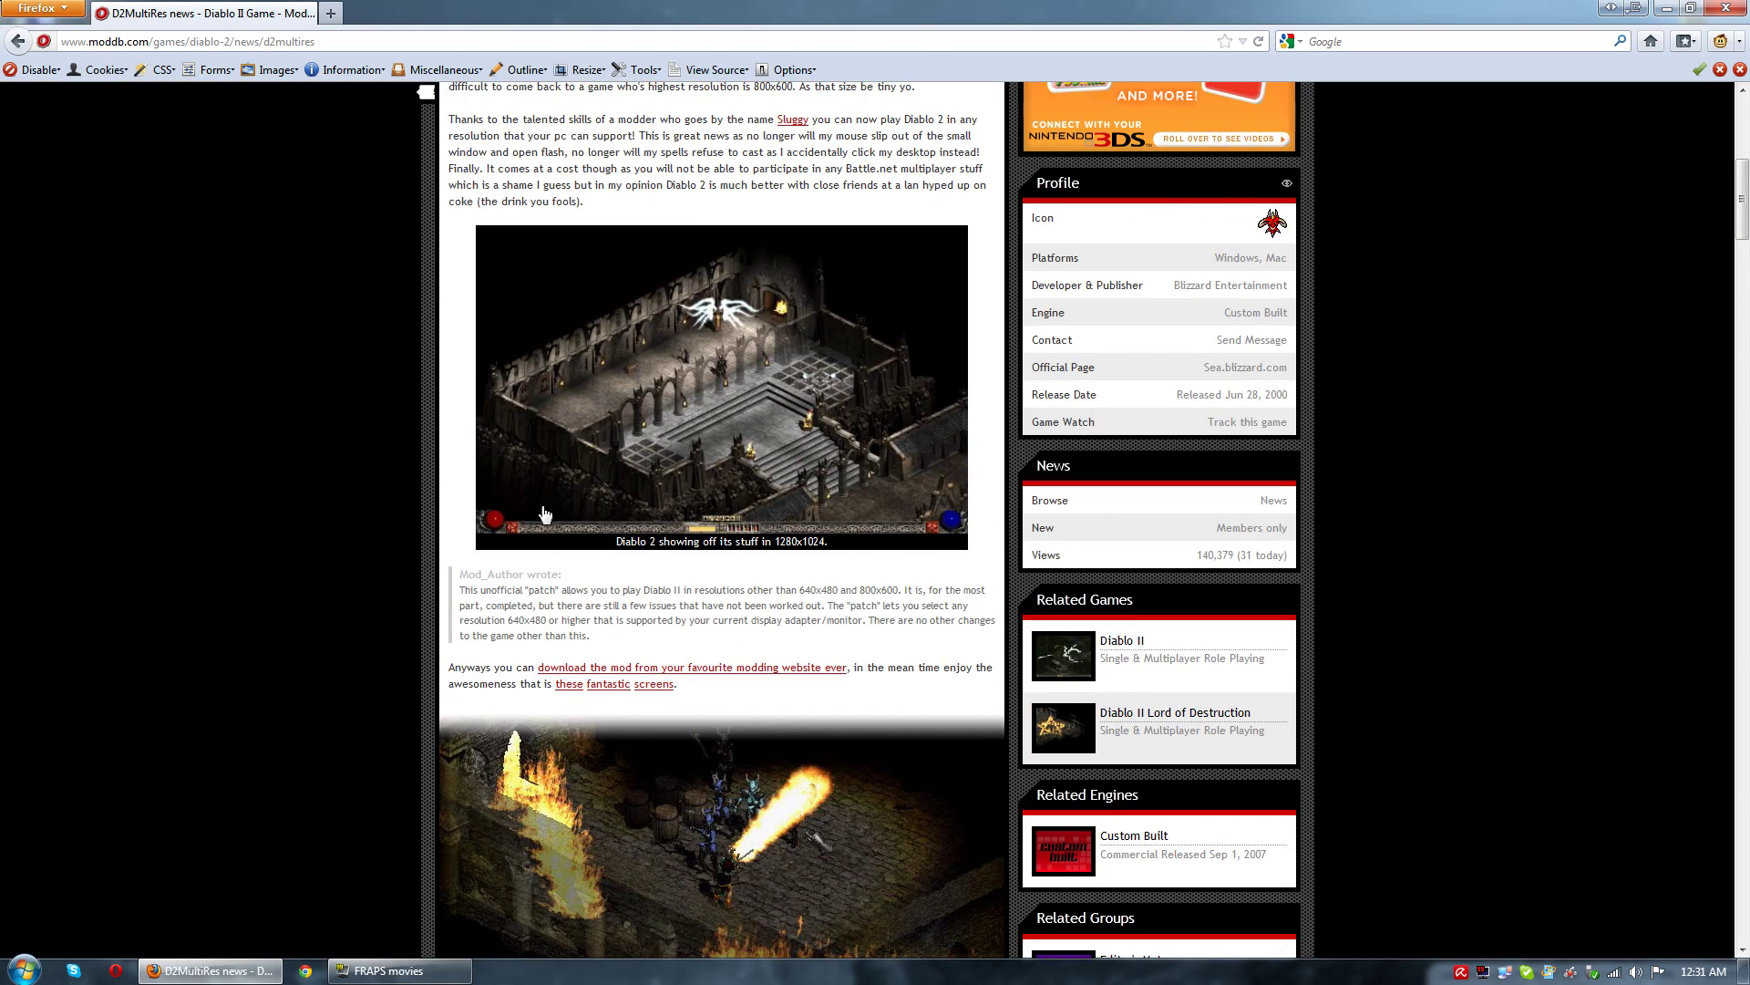
scroll(212, 381, "up", 5)
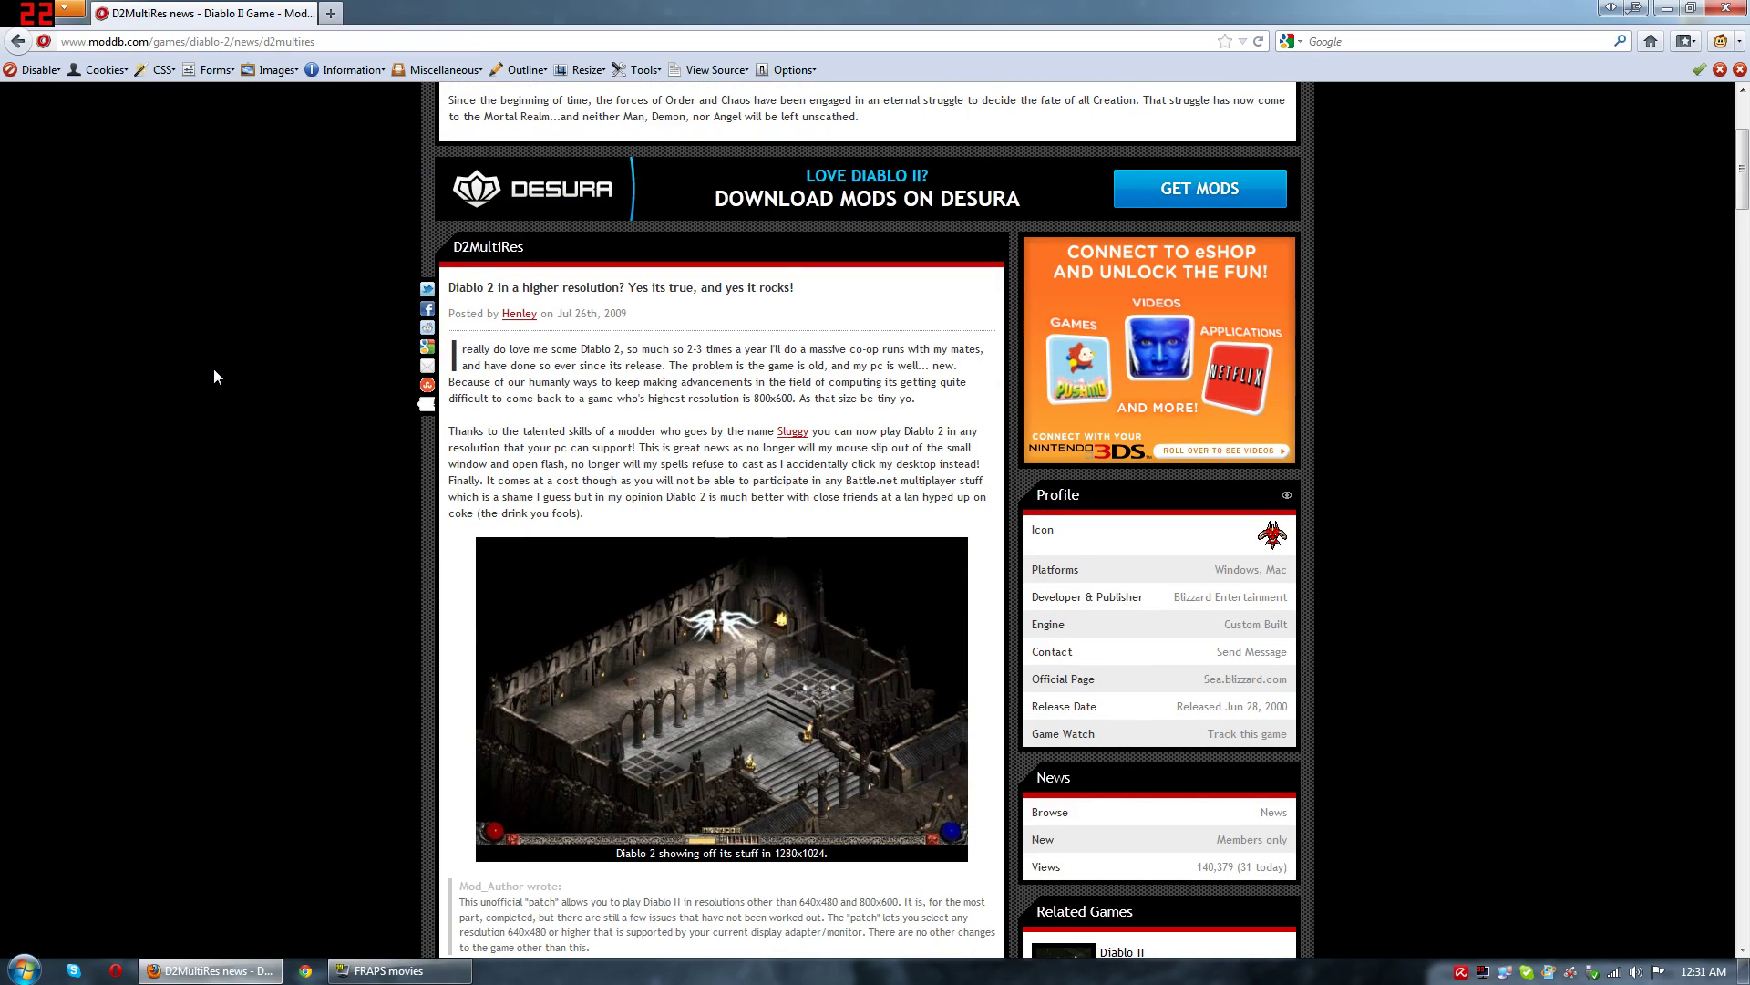
scroll(208, 355, "down", 5)
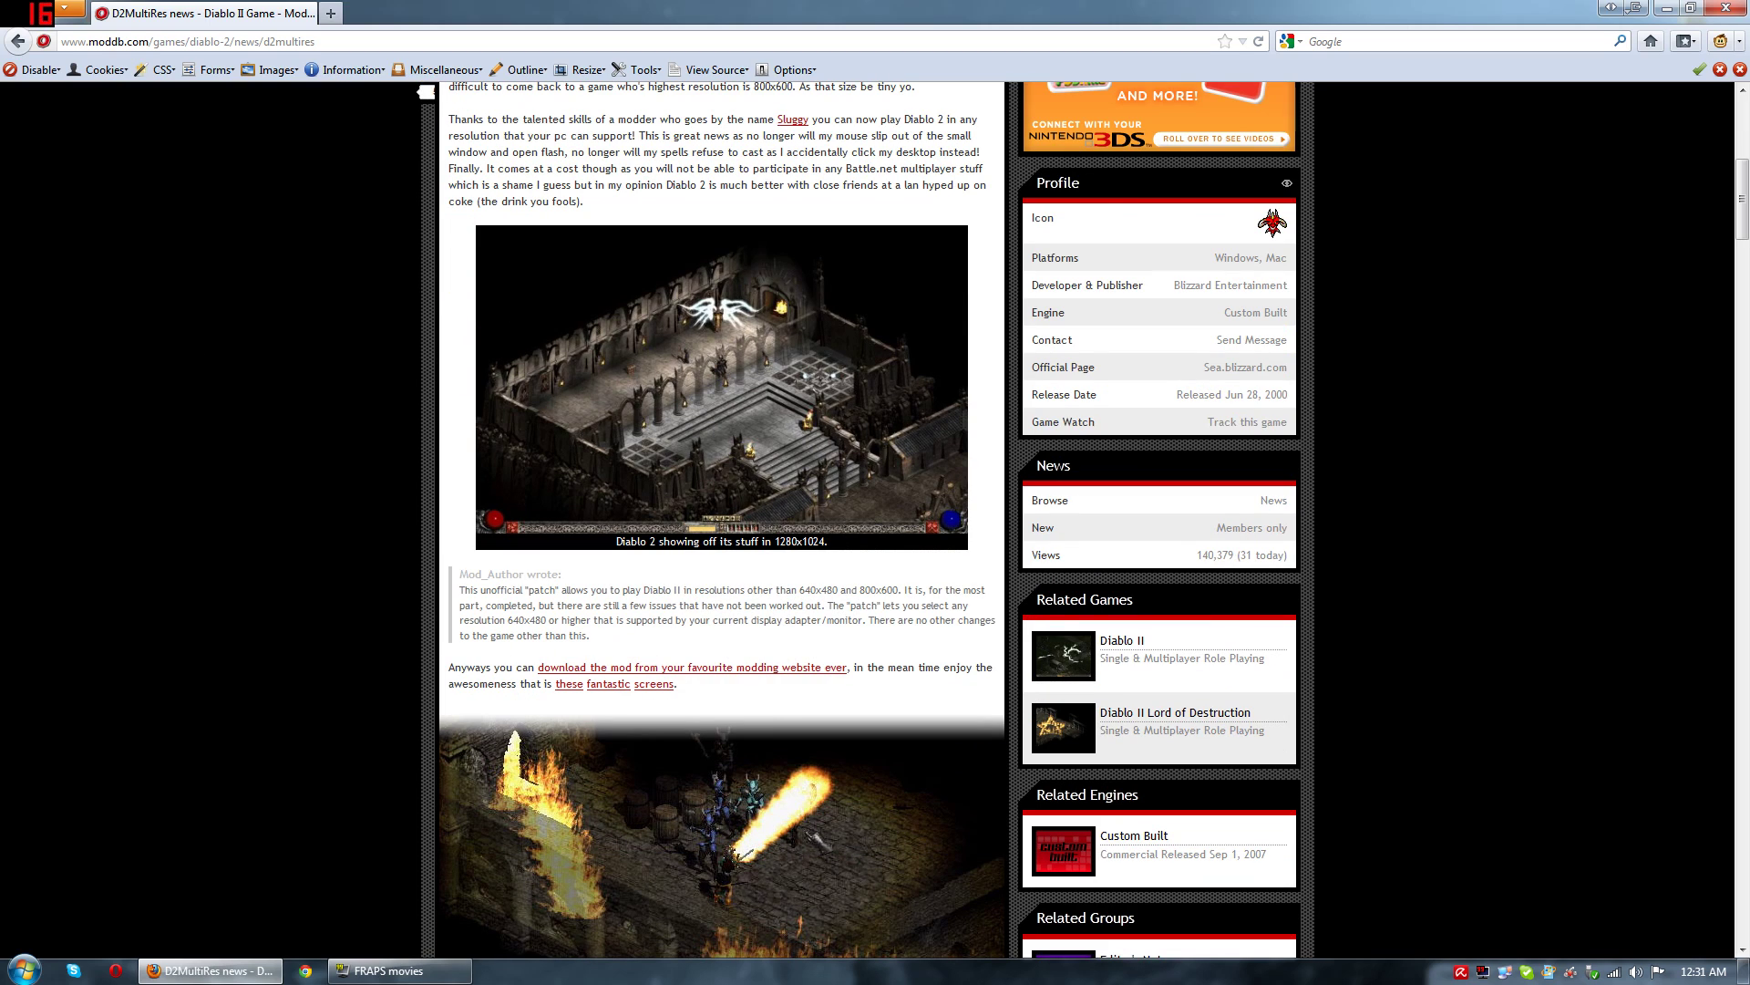
left_click(657, 667)
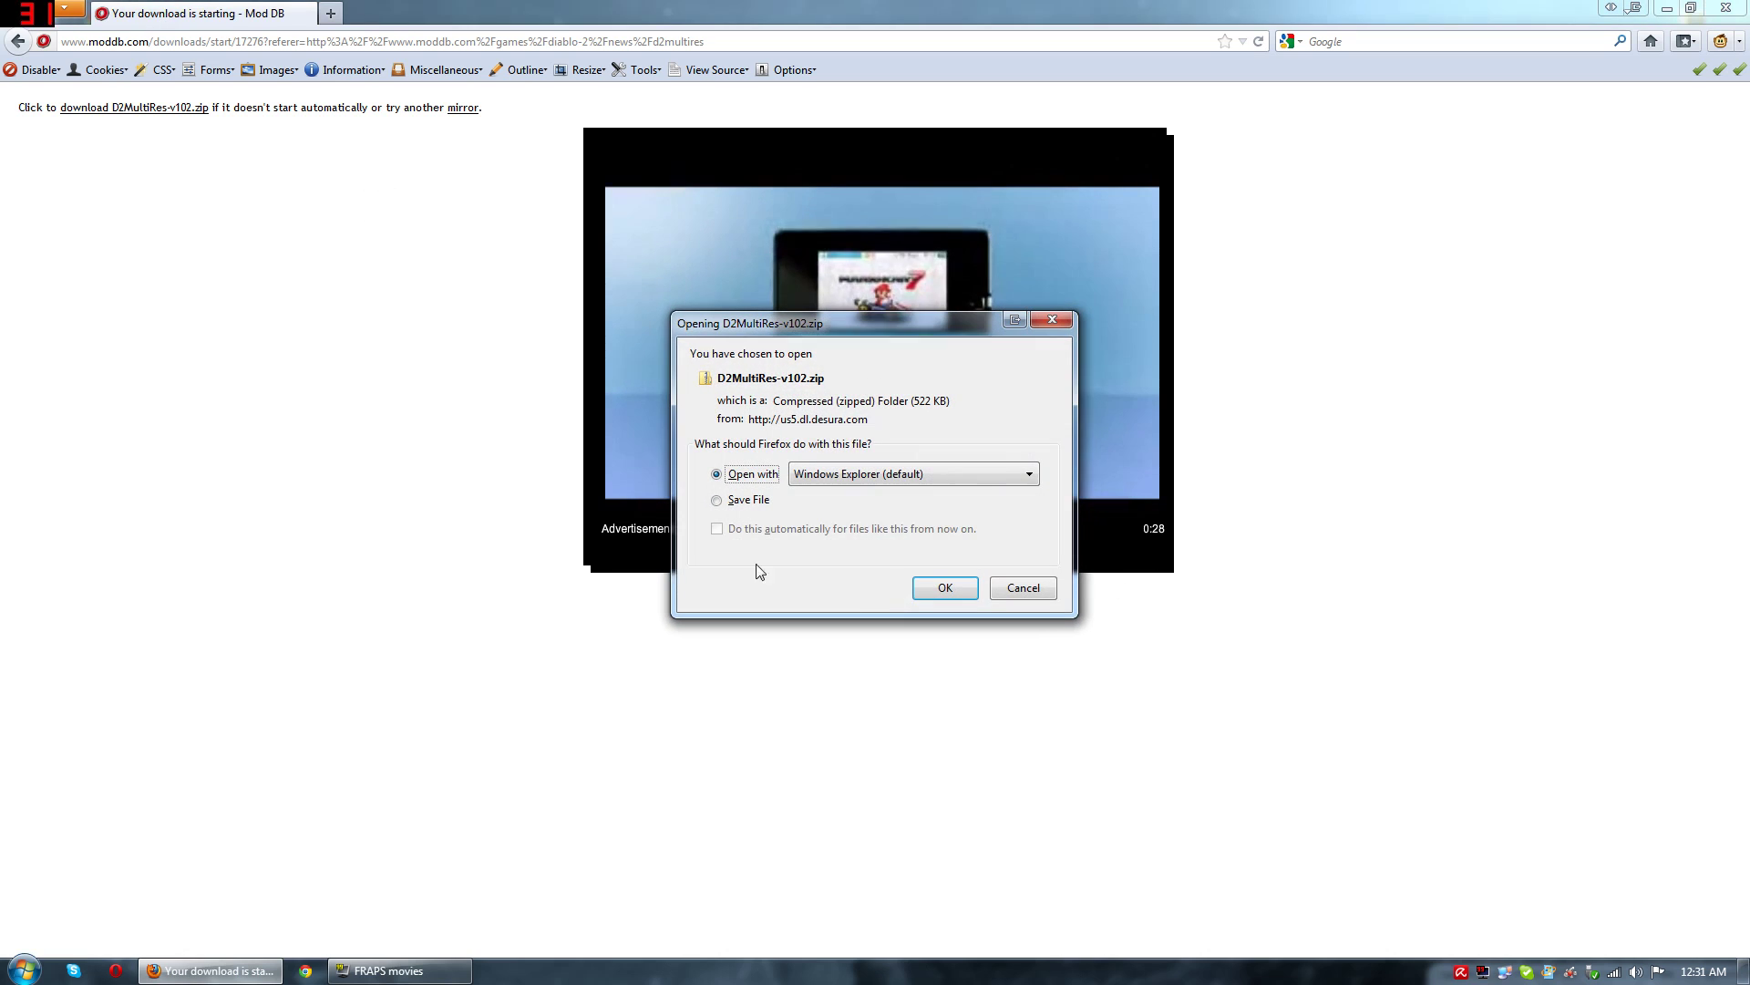
Step: Save D2MultiRes-v102.zip to disk and clear the Firefox downloads list
left_click(716, 499)
left_click(940, 587)
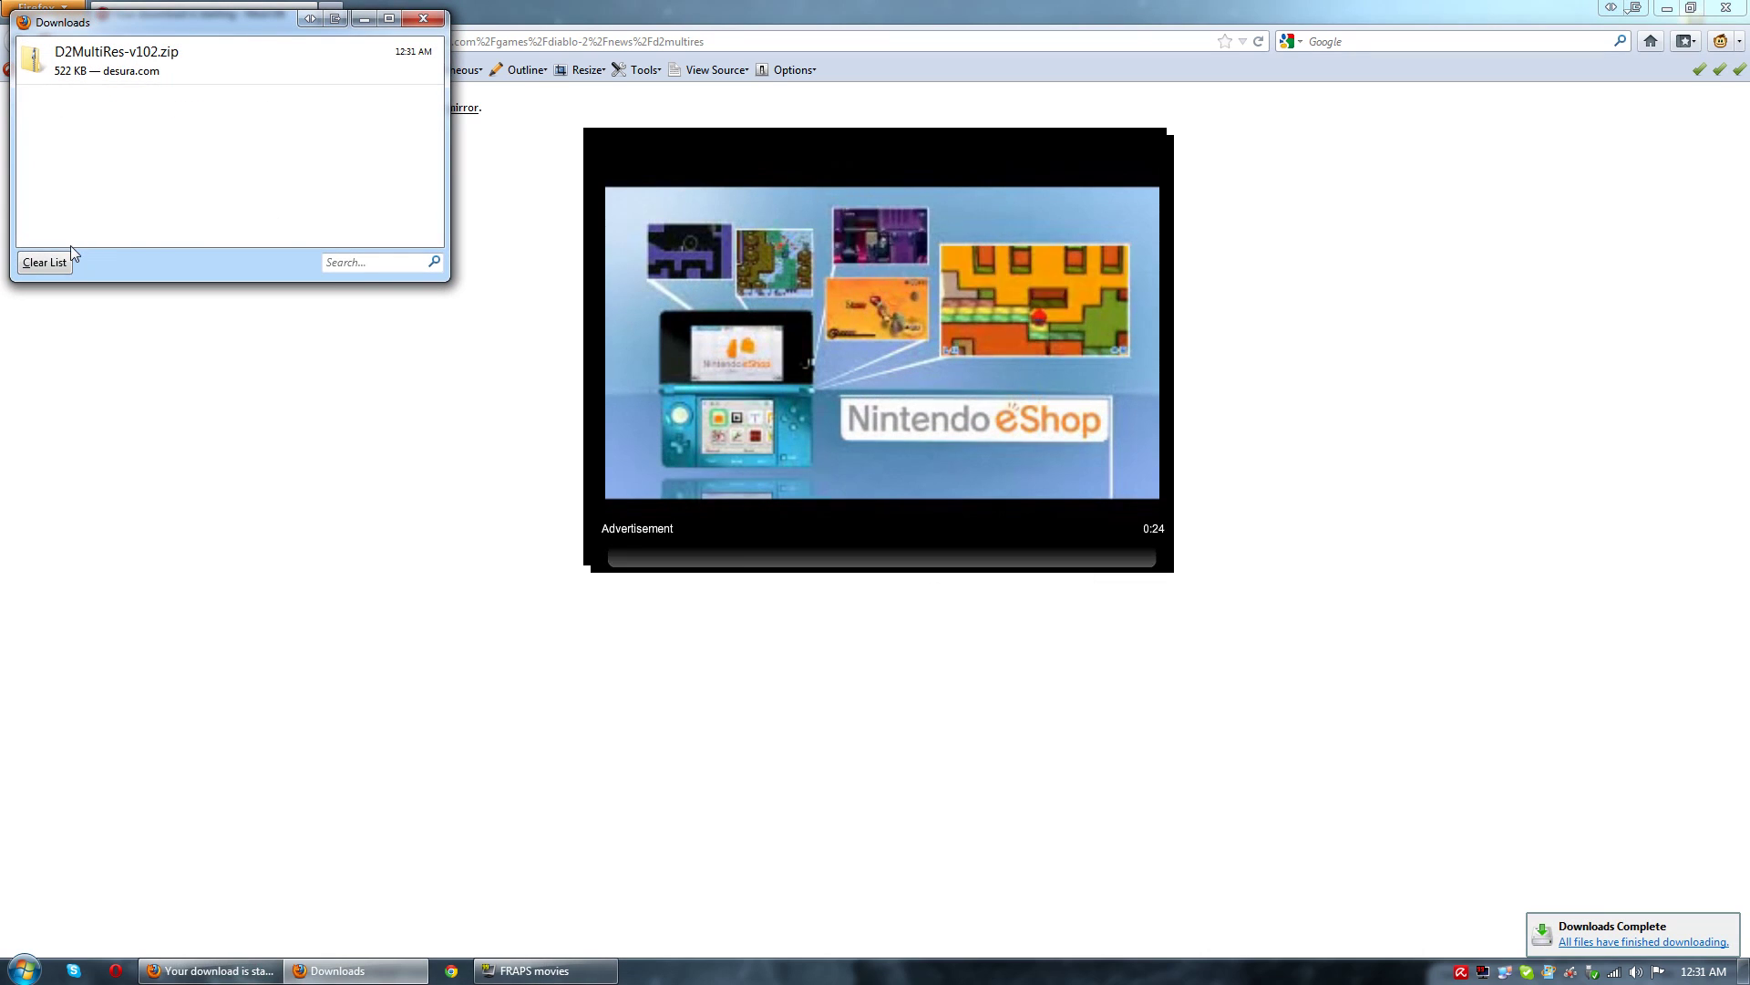
left_click(45, 261)
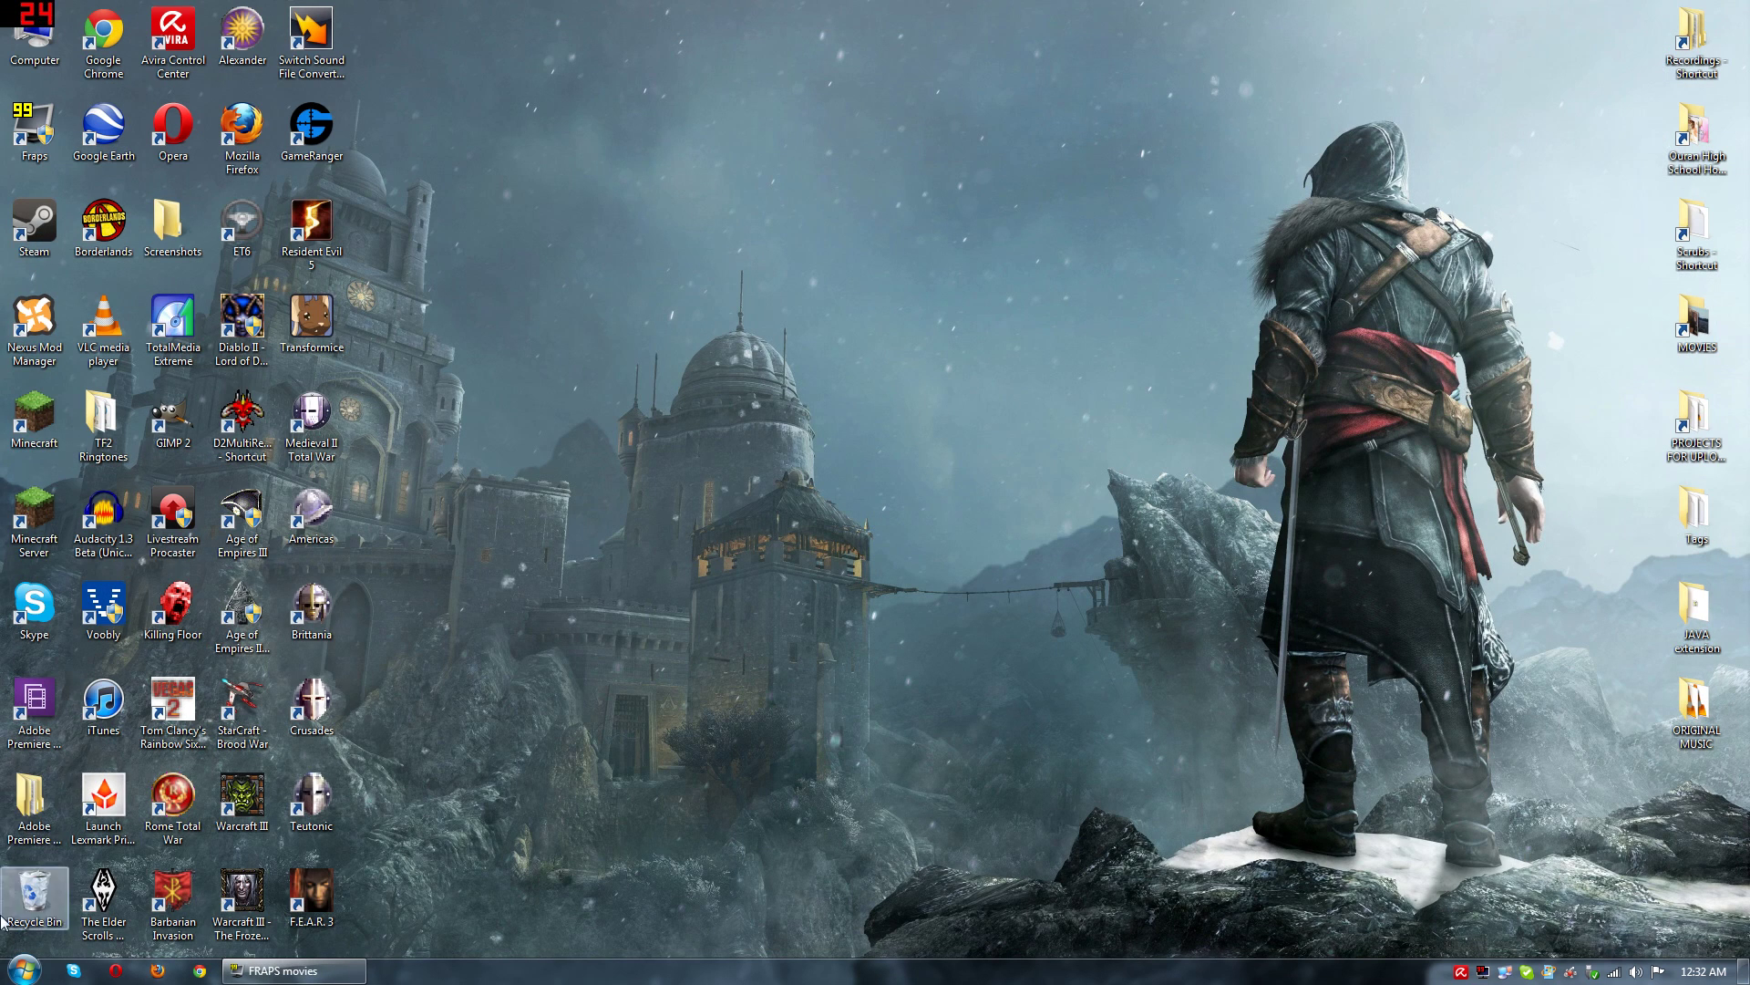
Step: Move D2MultiRes-v102.zip from the Downloads folder onto the desktop
left_click(22, 970)
left_click(276, 539)
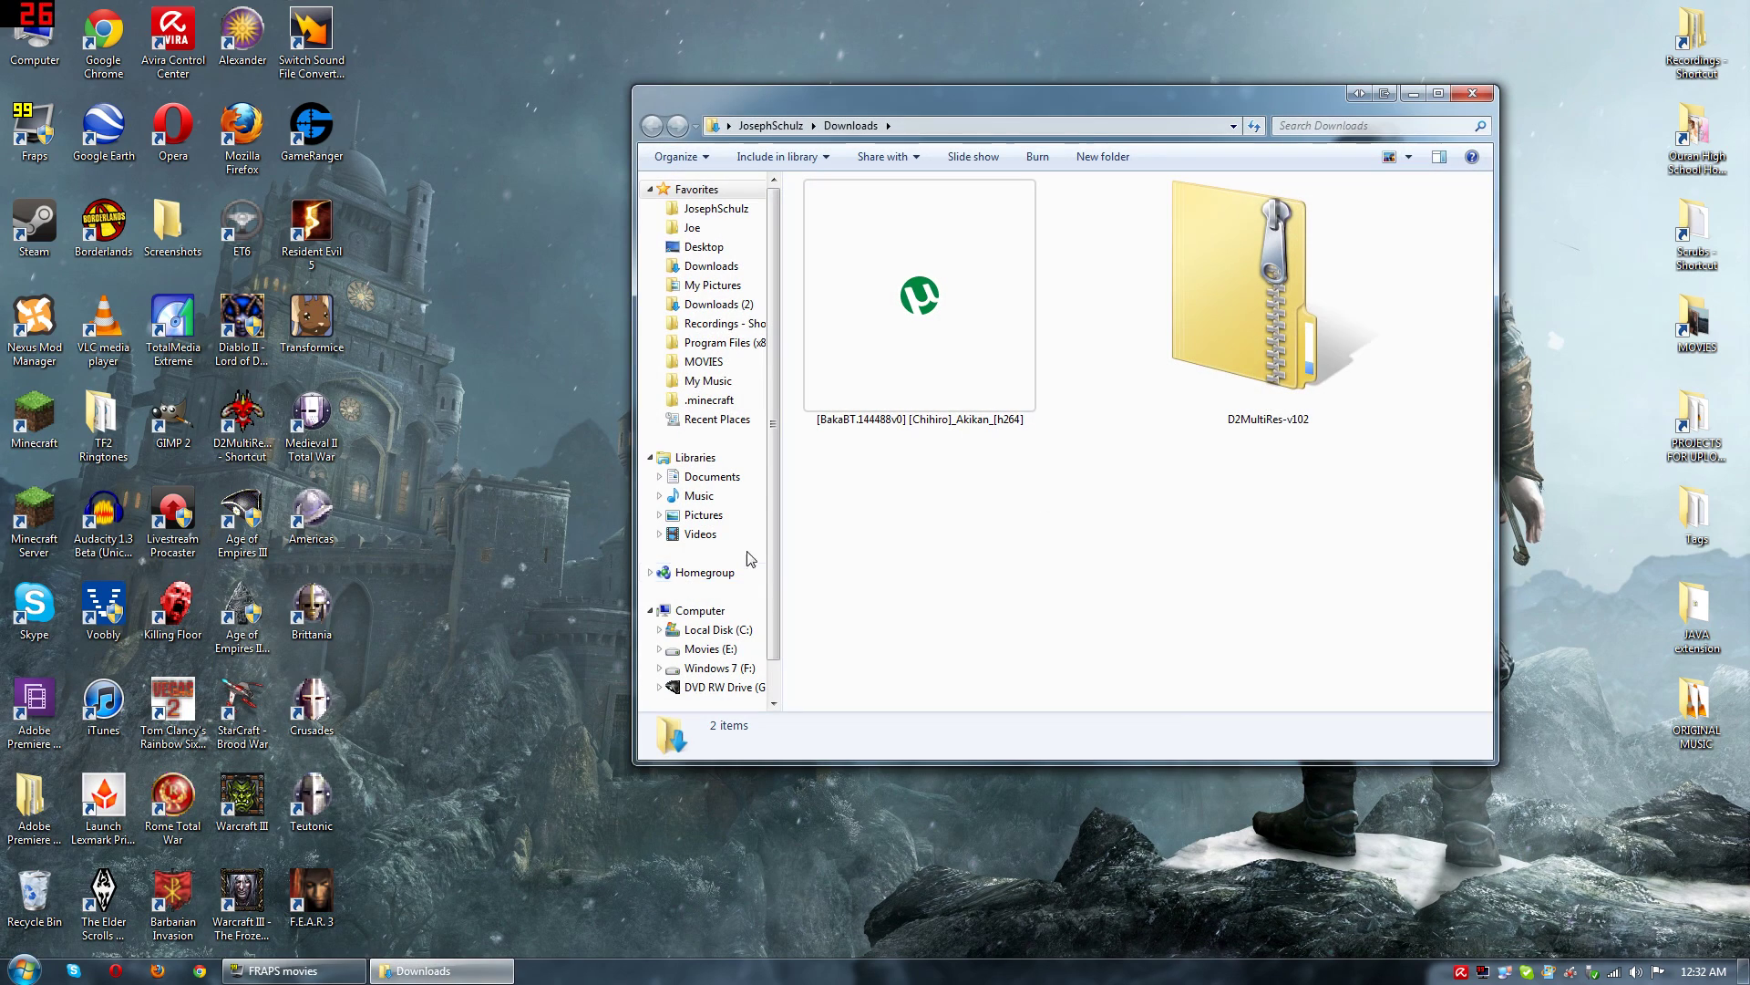
mouse_move(910, 379)
left_mouse_down()
mouse_move(565, 337)
mouse_move(583, 227)
left_mouse_up()
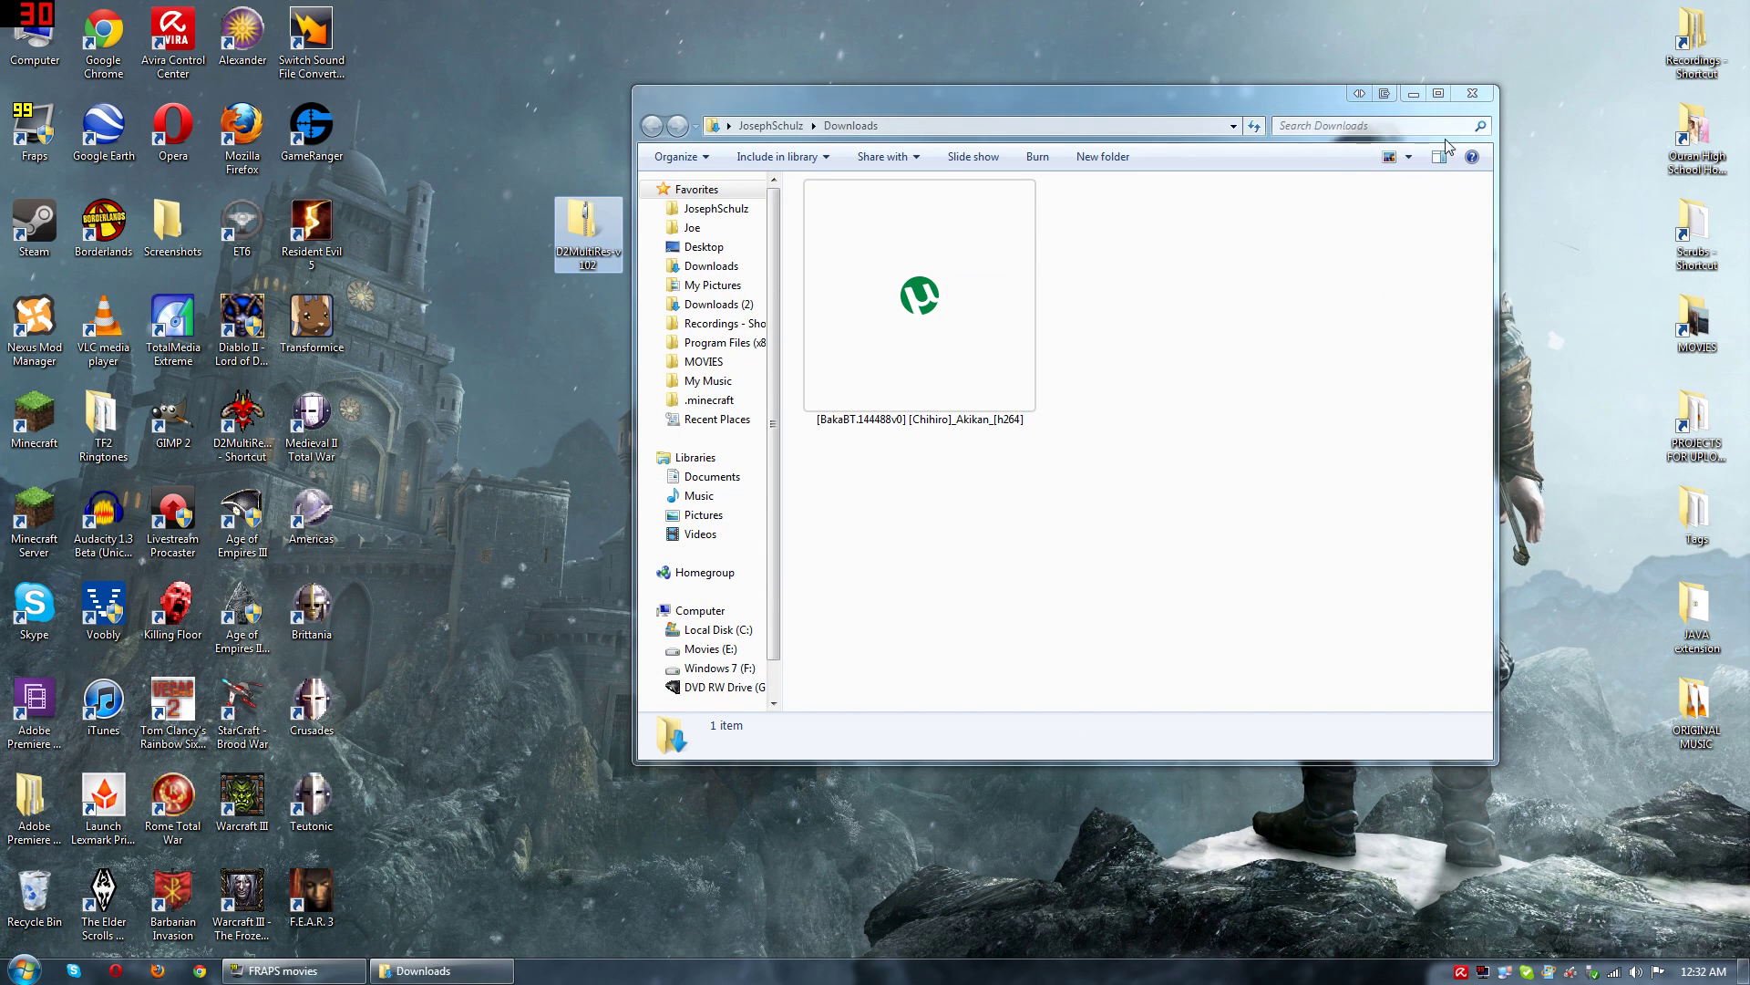
left_click(1484, 97)
Step: Extract the zip with 7-Zip into a D2MultiRes-v102 folder and refresh the desktop
left_click(594, 233)
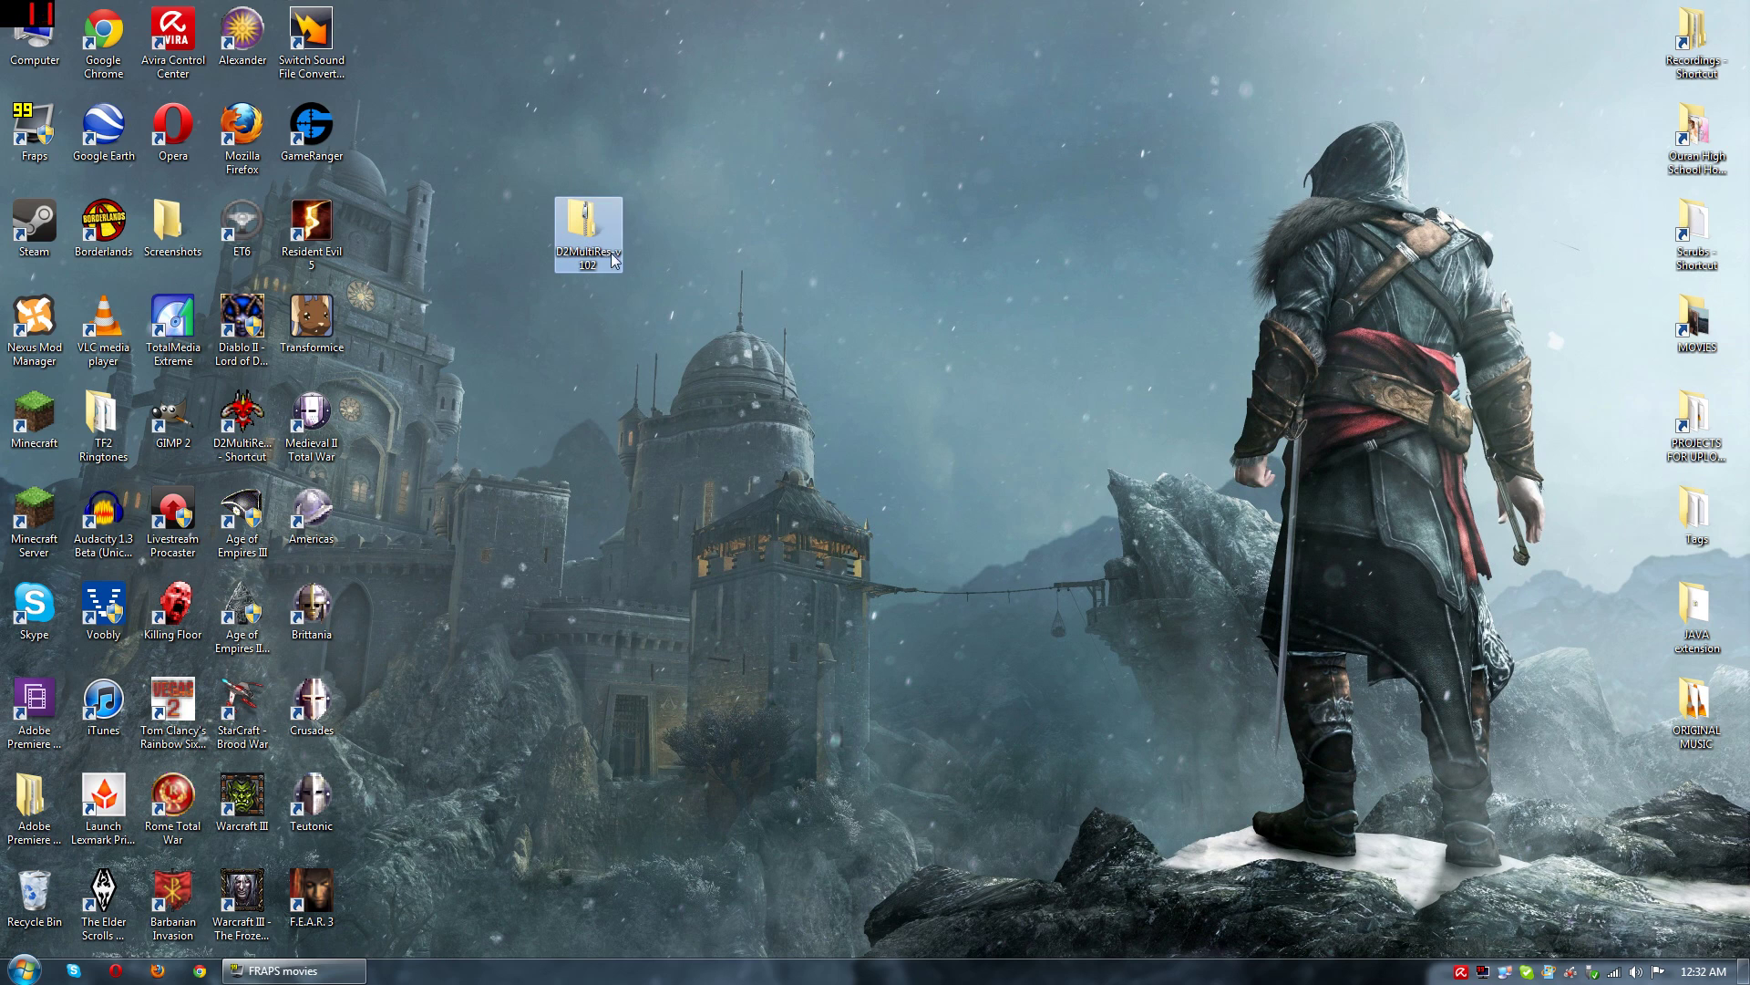
right_click(611, 243)
mouse_move(791, 364)
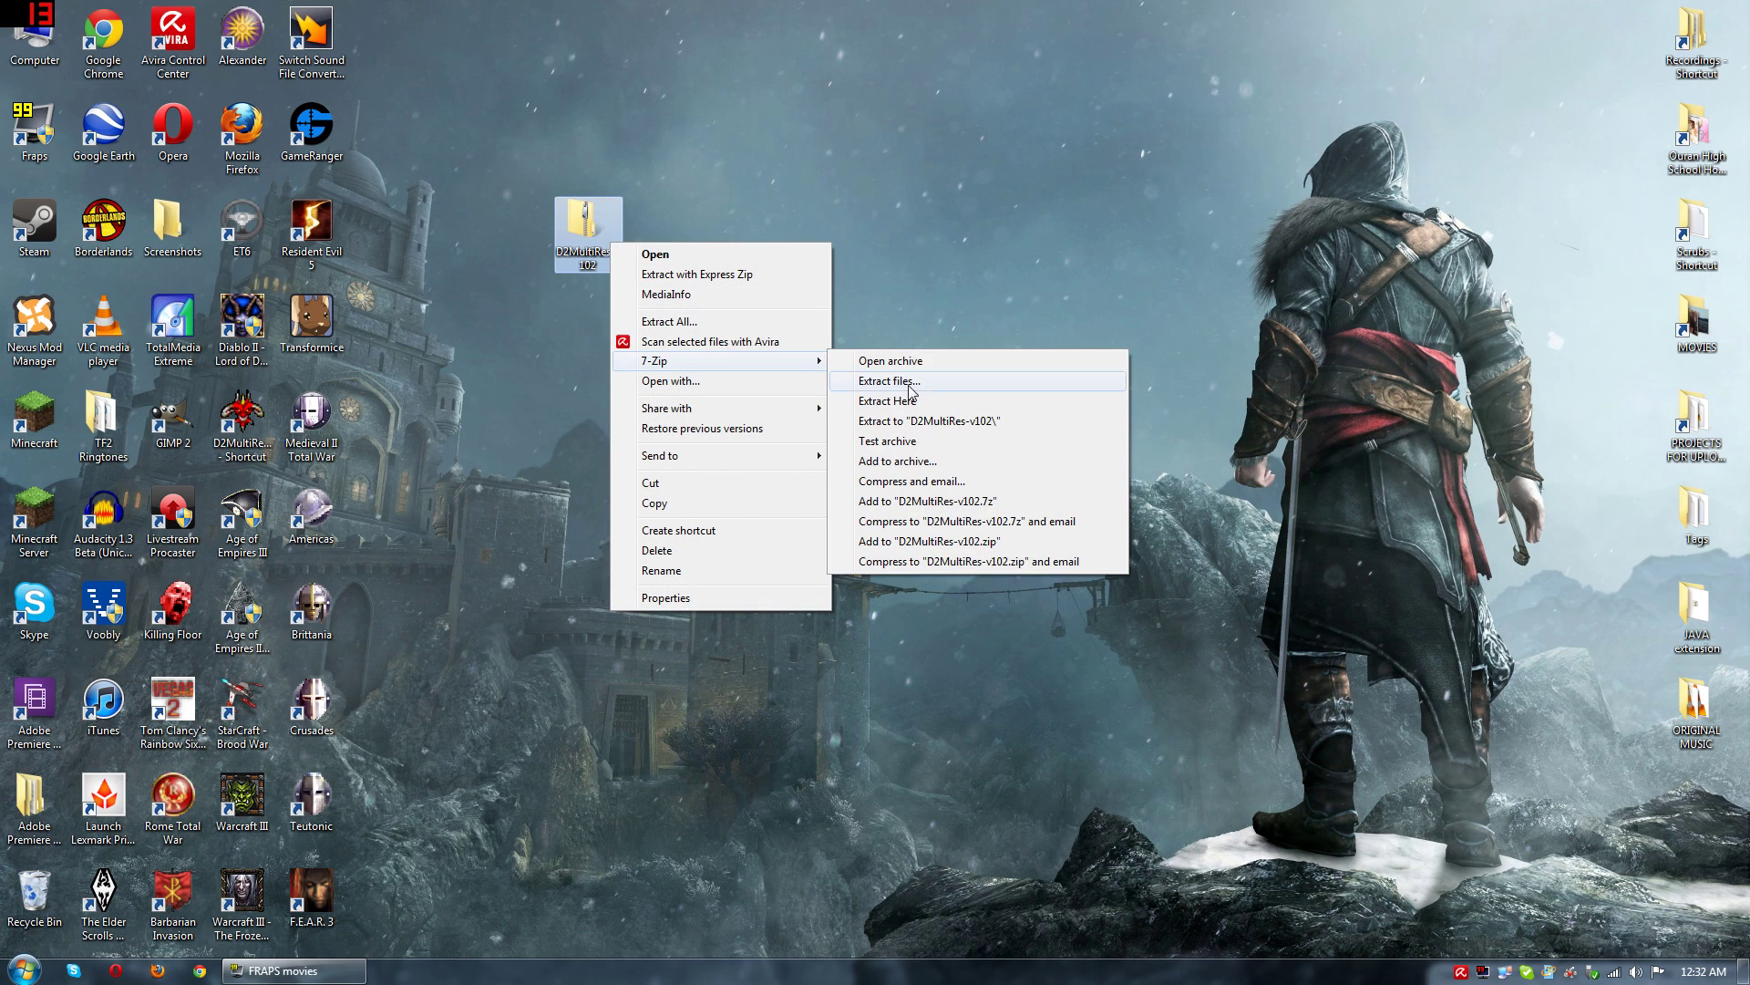
left_click(911, 420)
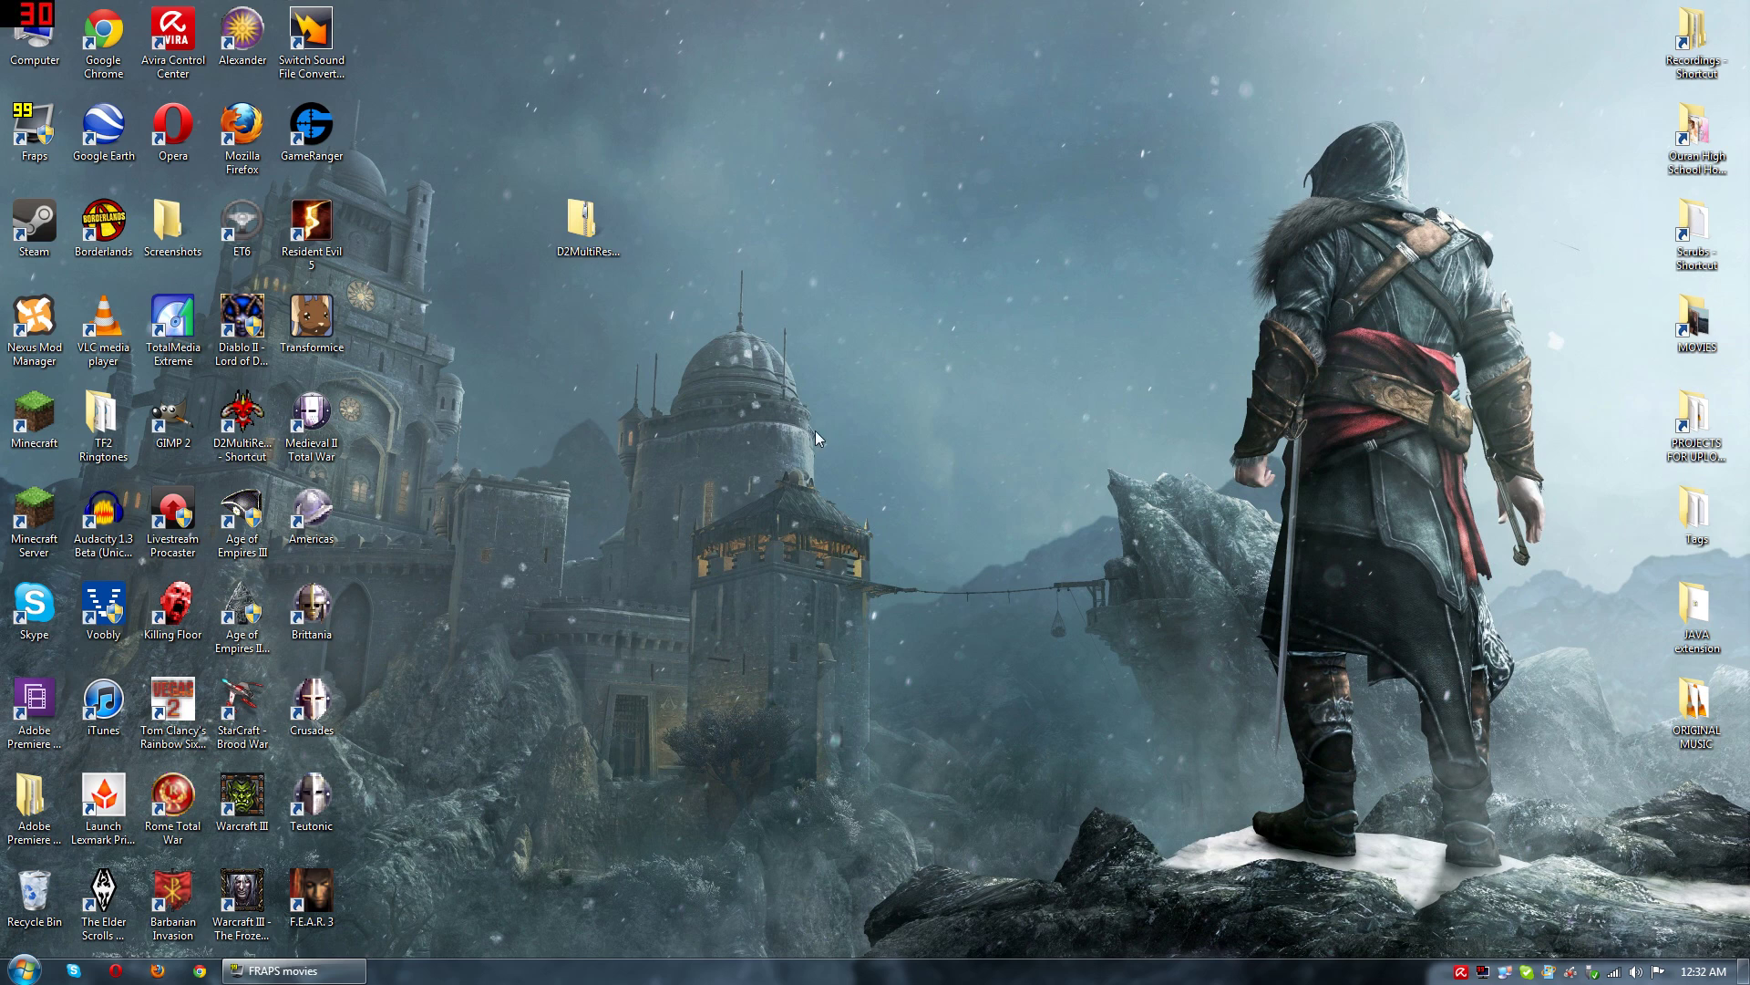
right_click(771, 423)
left_click(566, 399)
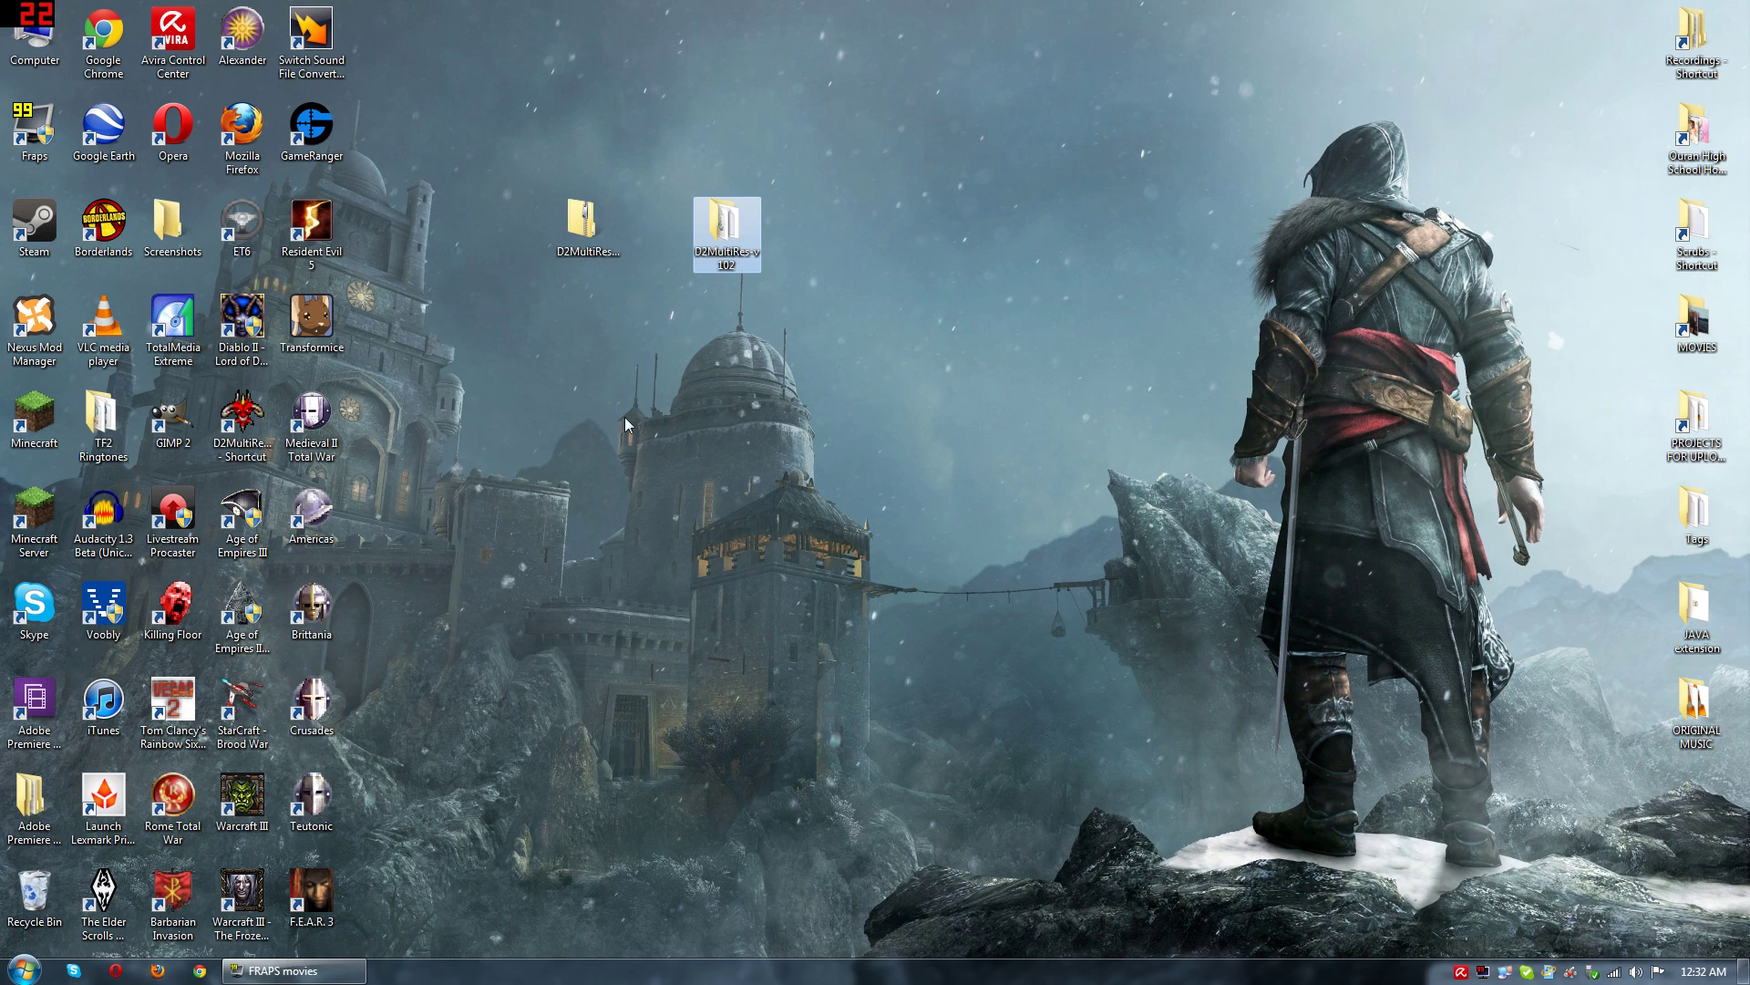
Step: Browse to C:\Program Files (x86)\Blizzard\Diablo II and move that window aside
left_click(22, 970)
left_click(280, 567)
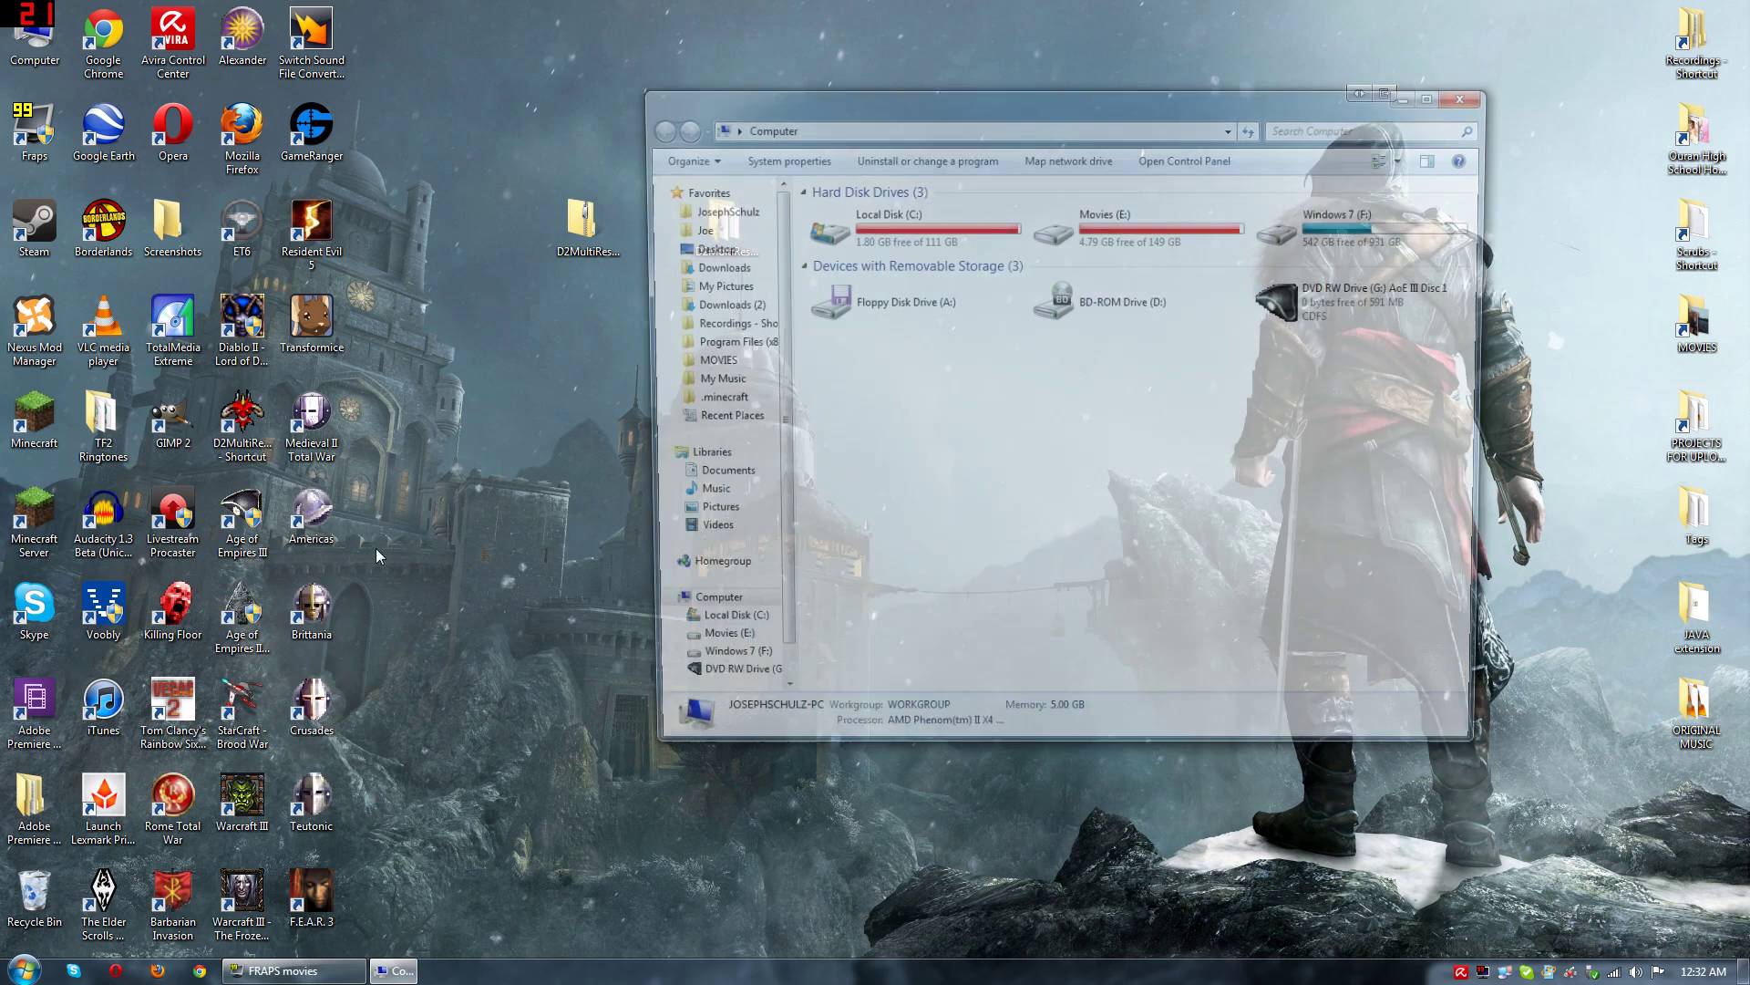
double_click(857, 225)
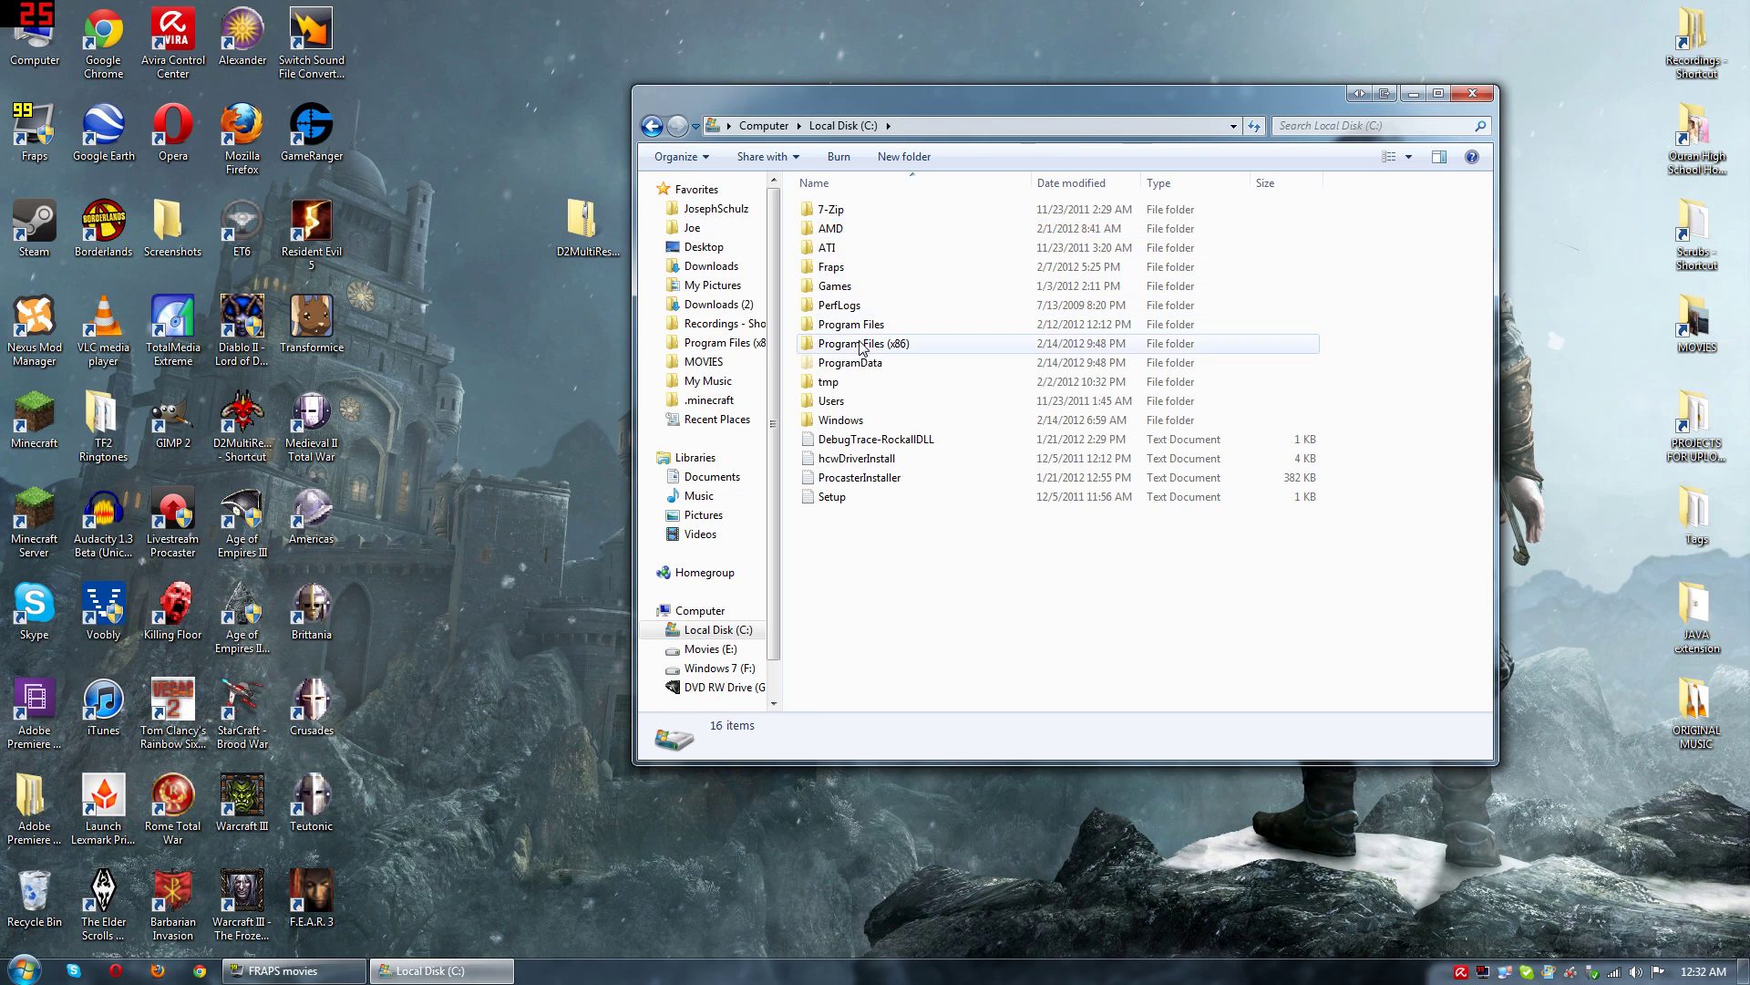
double_click(861, 345)
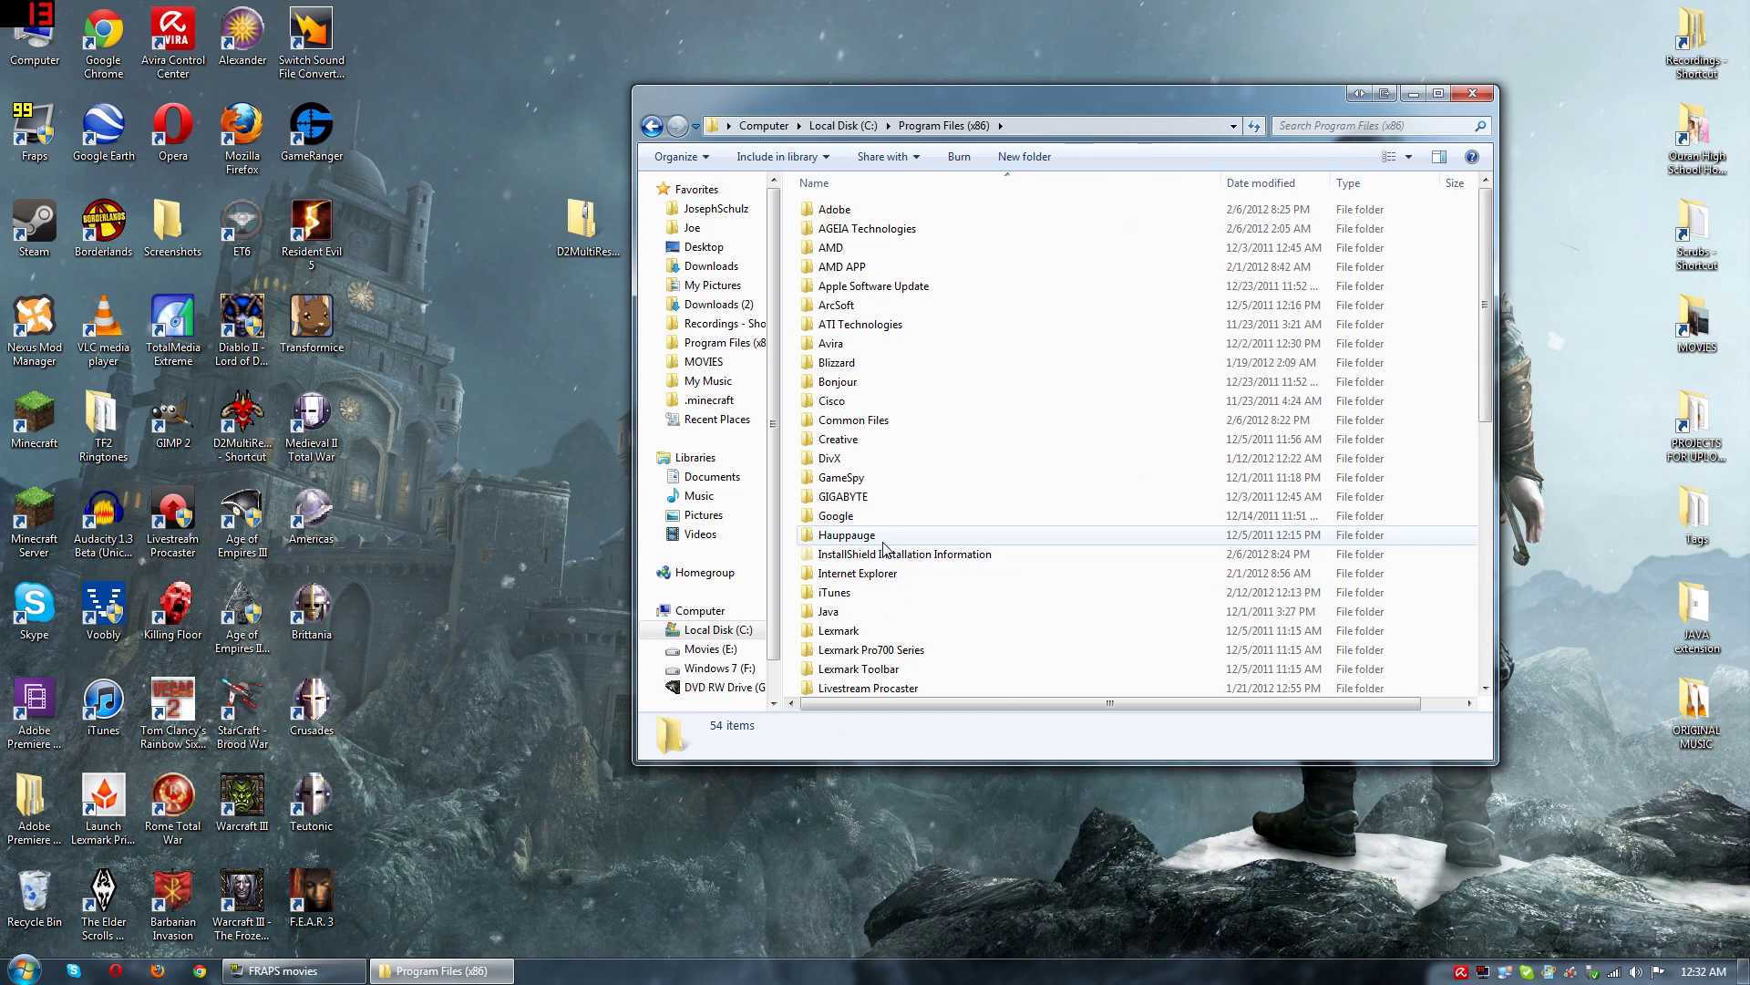
double_click(848, 362)
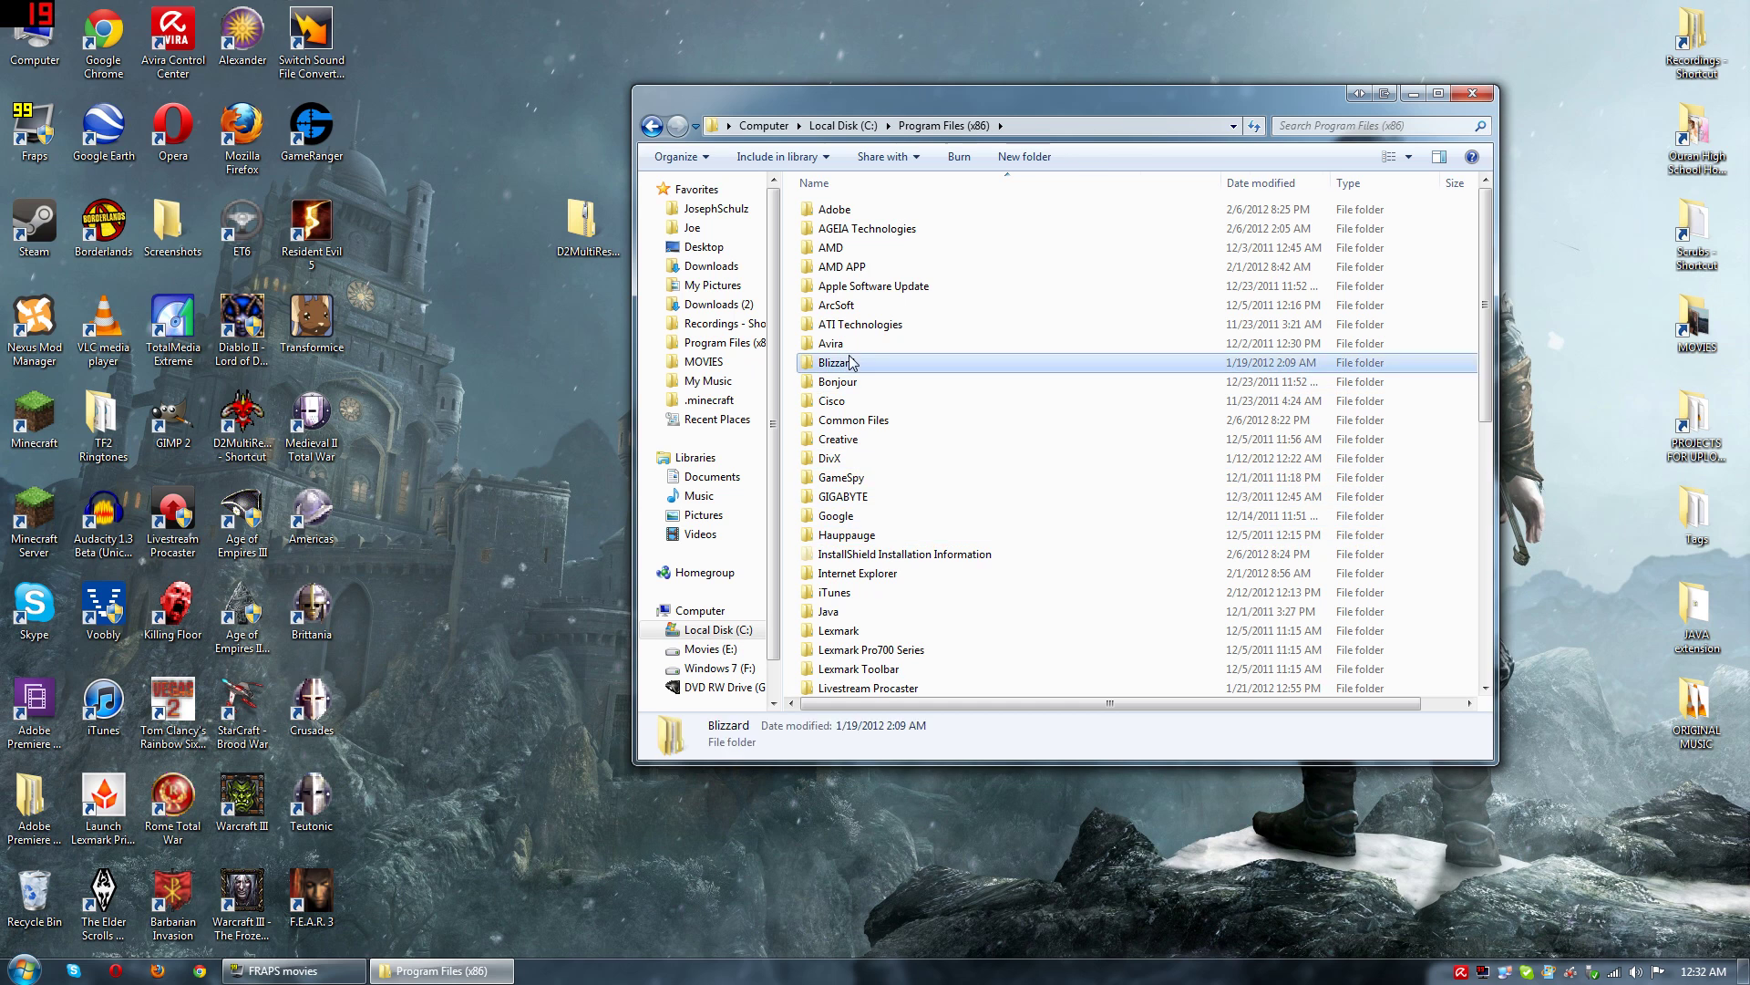
double_click(834, 210)
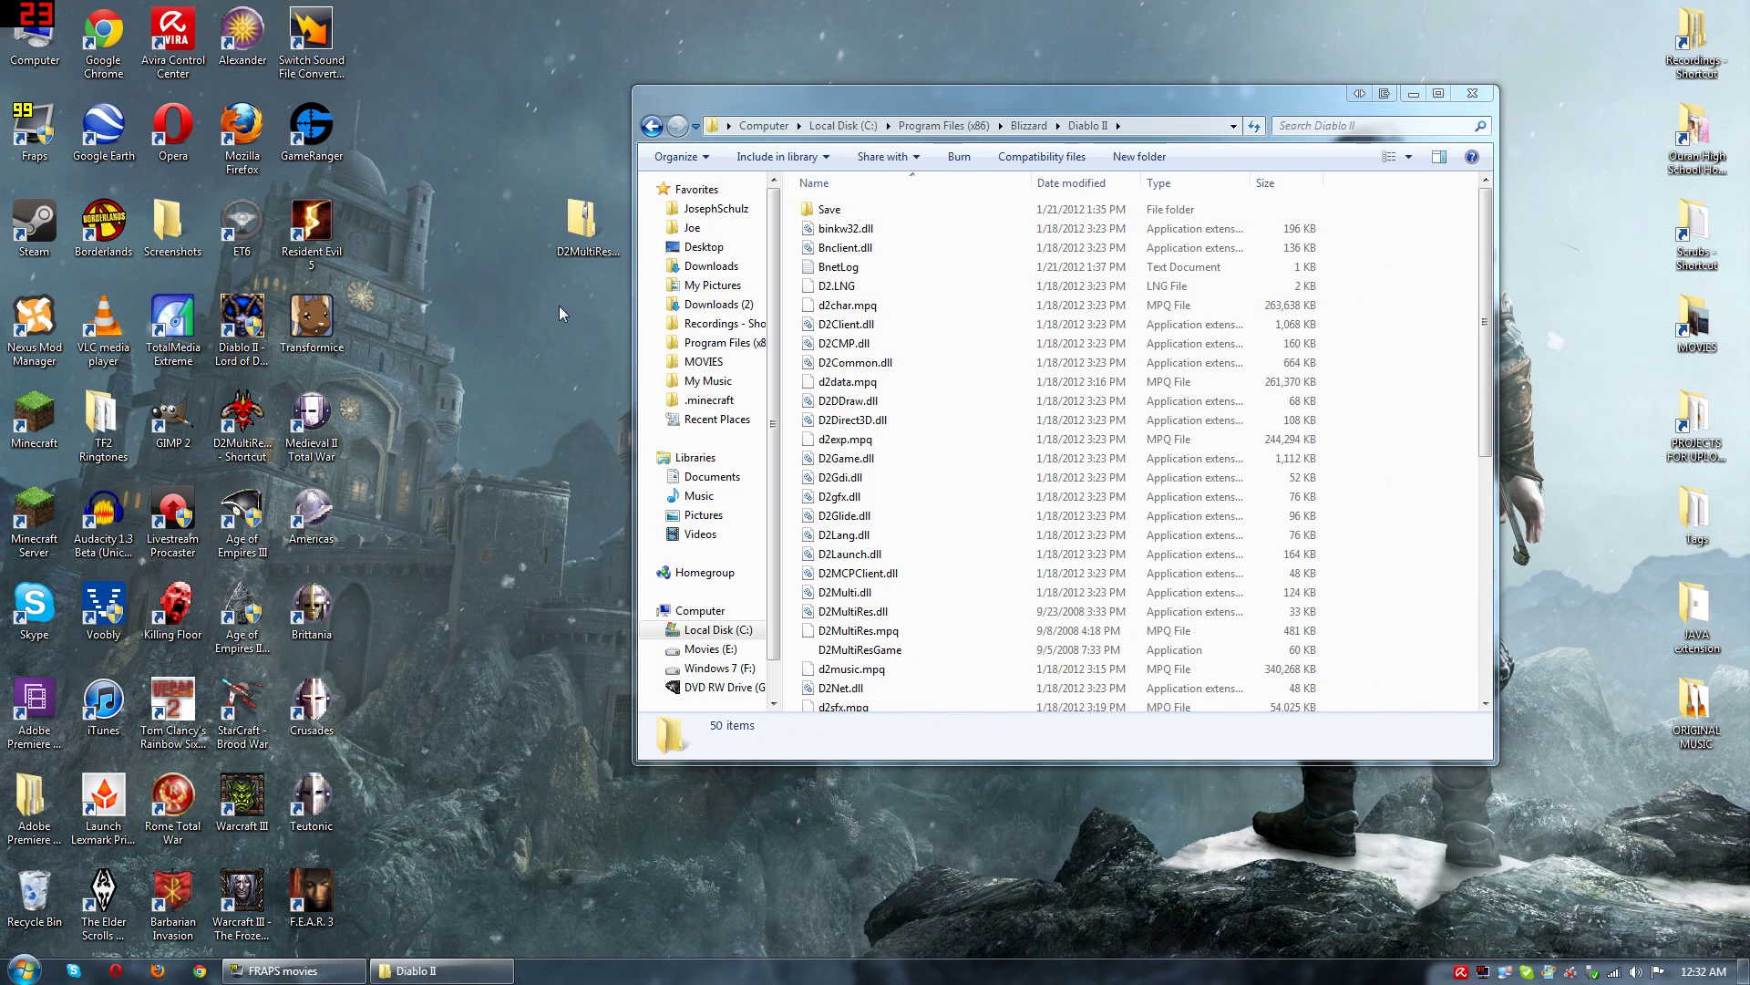
right_click(580, 242)
left_click(693, 422)
mouse_move(1003, 94)
left_mouse_down()
mouse_move(1356, 150)
mouse_move(994, 135)
mouse_move(968, 173)
left_mouse_up()
Step: Open the D2MultiRes-v102 folder and read through its readme file
double_click(748, 228)
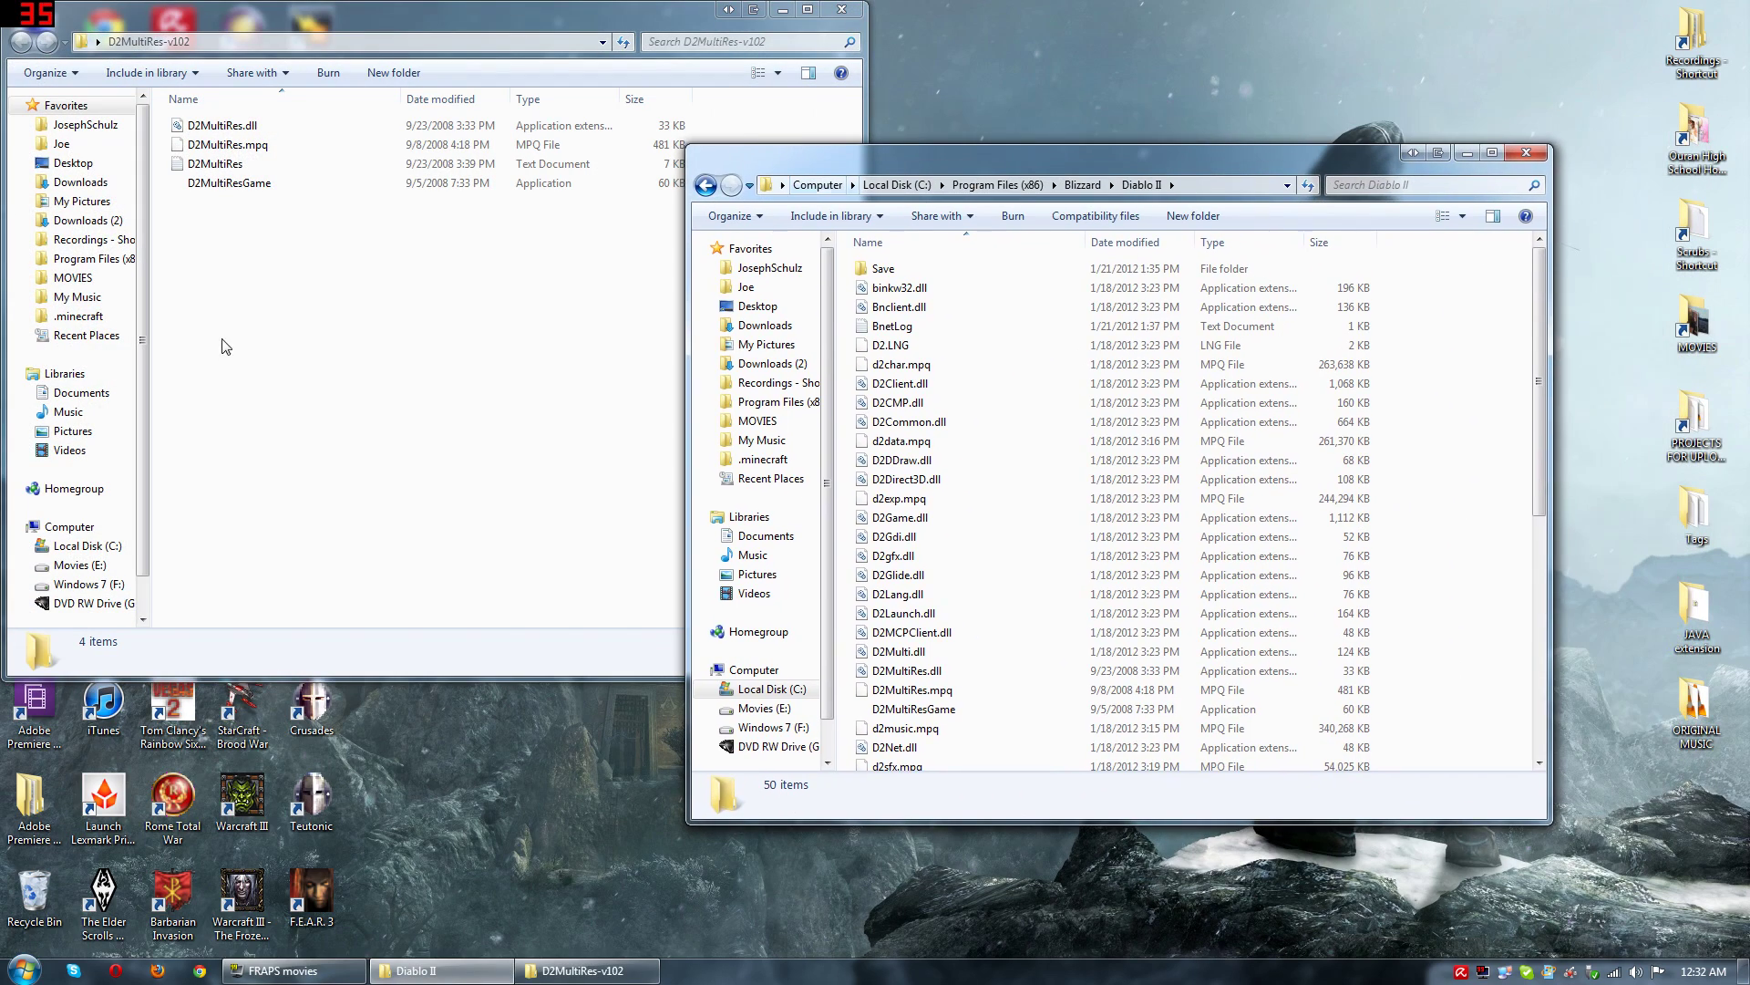
double_click(219, 166)
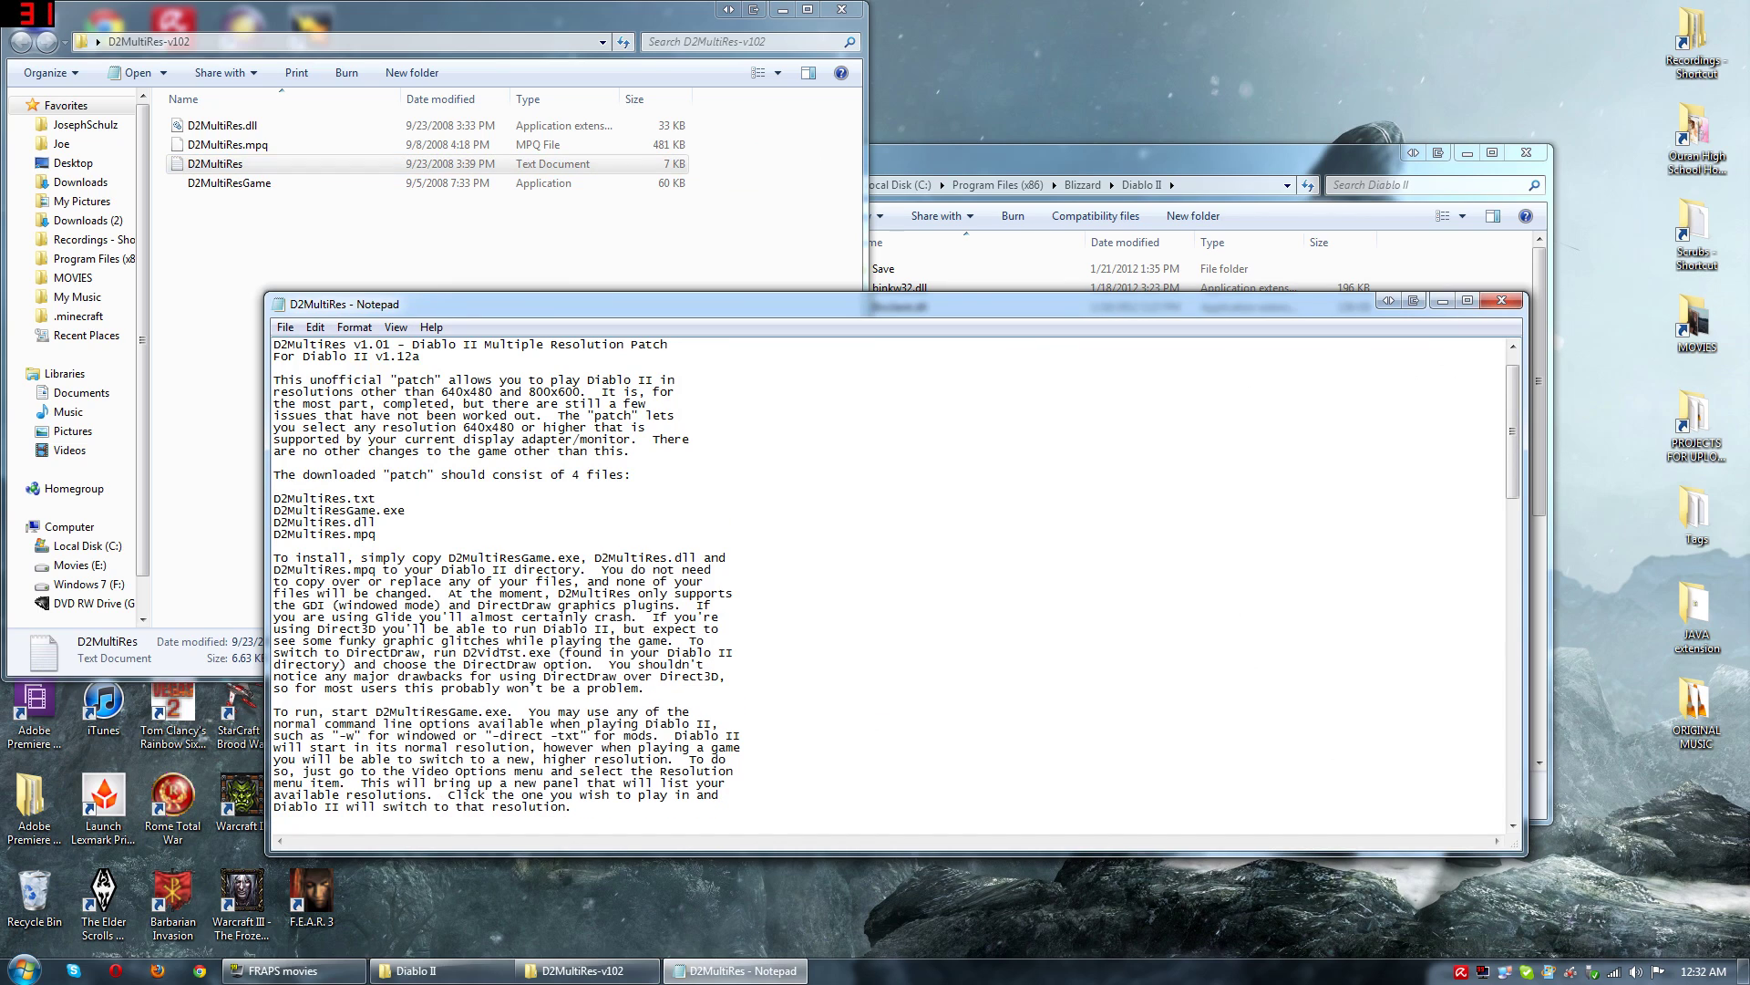
scroll(507, 582, "down", 5)
left_click(1520, 301)
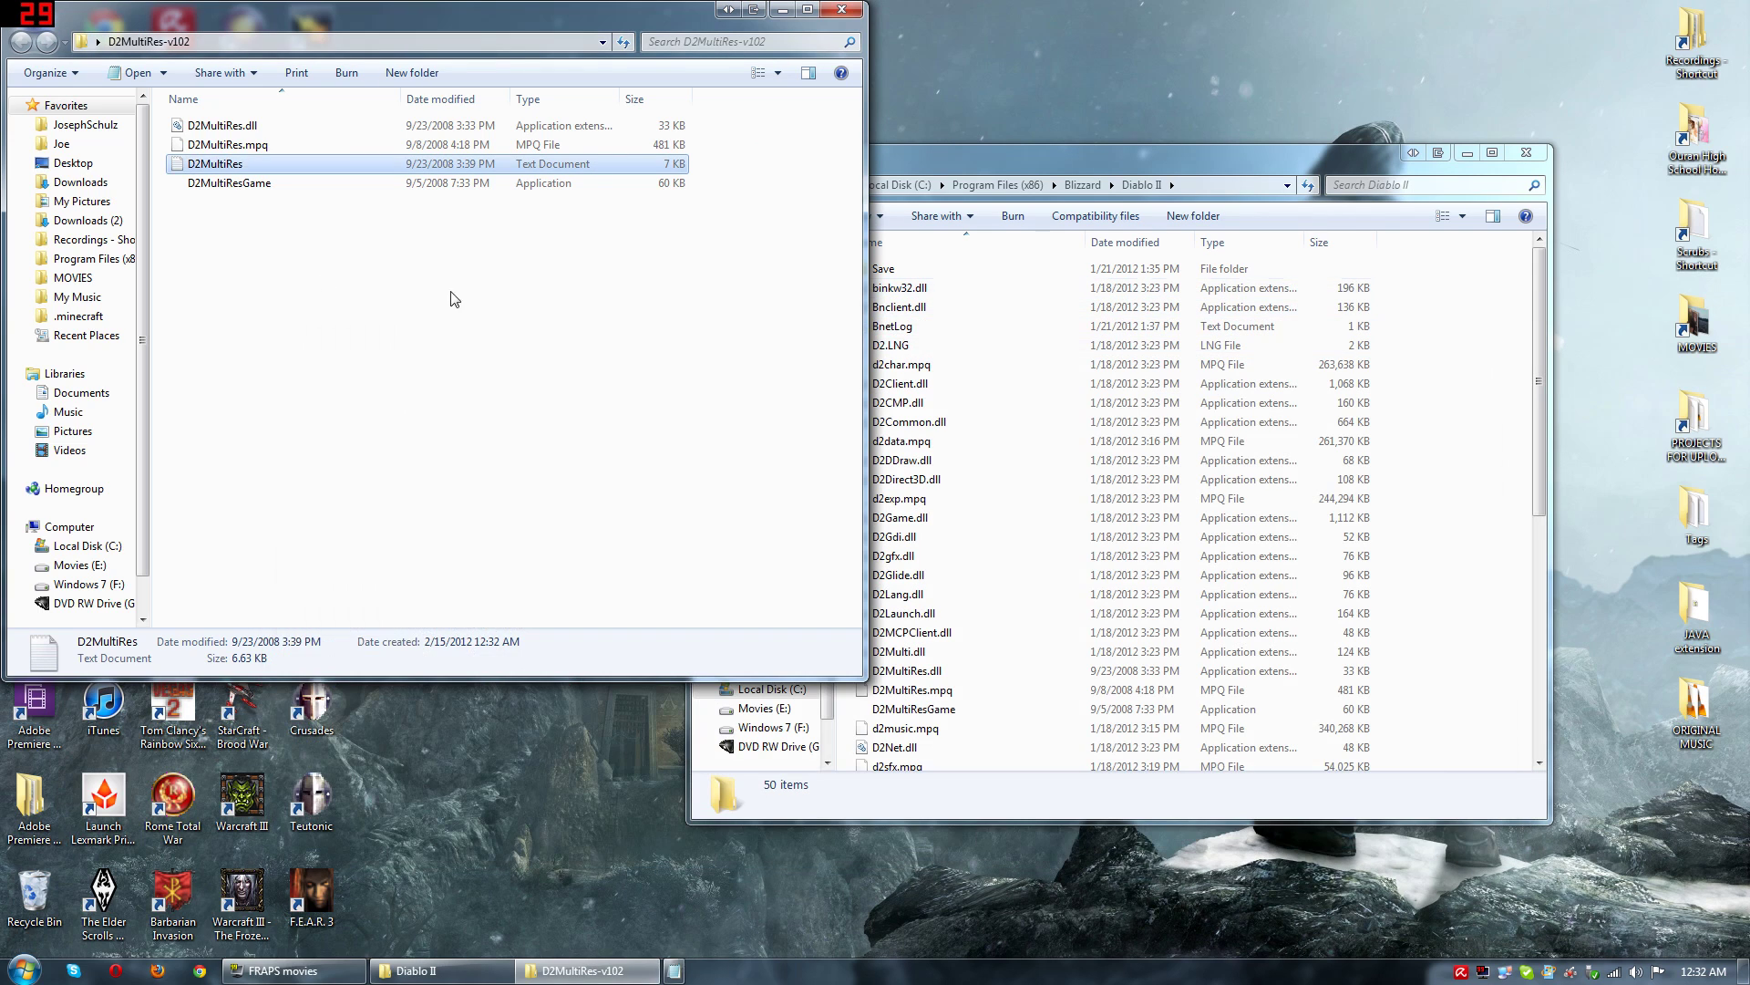
Step: Move all four patch files into the Diablo II folder, resolving the file conflict
left_click_drag(291, 258, 241, 117)
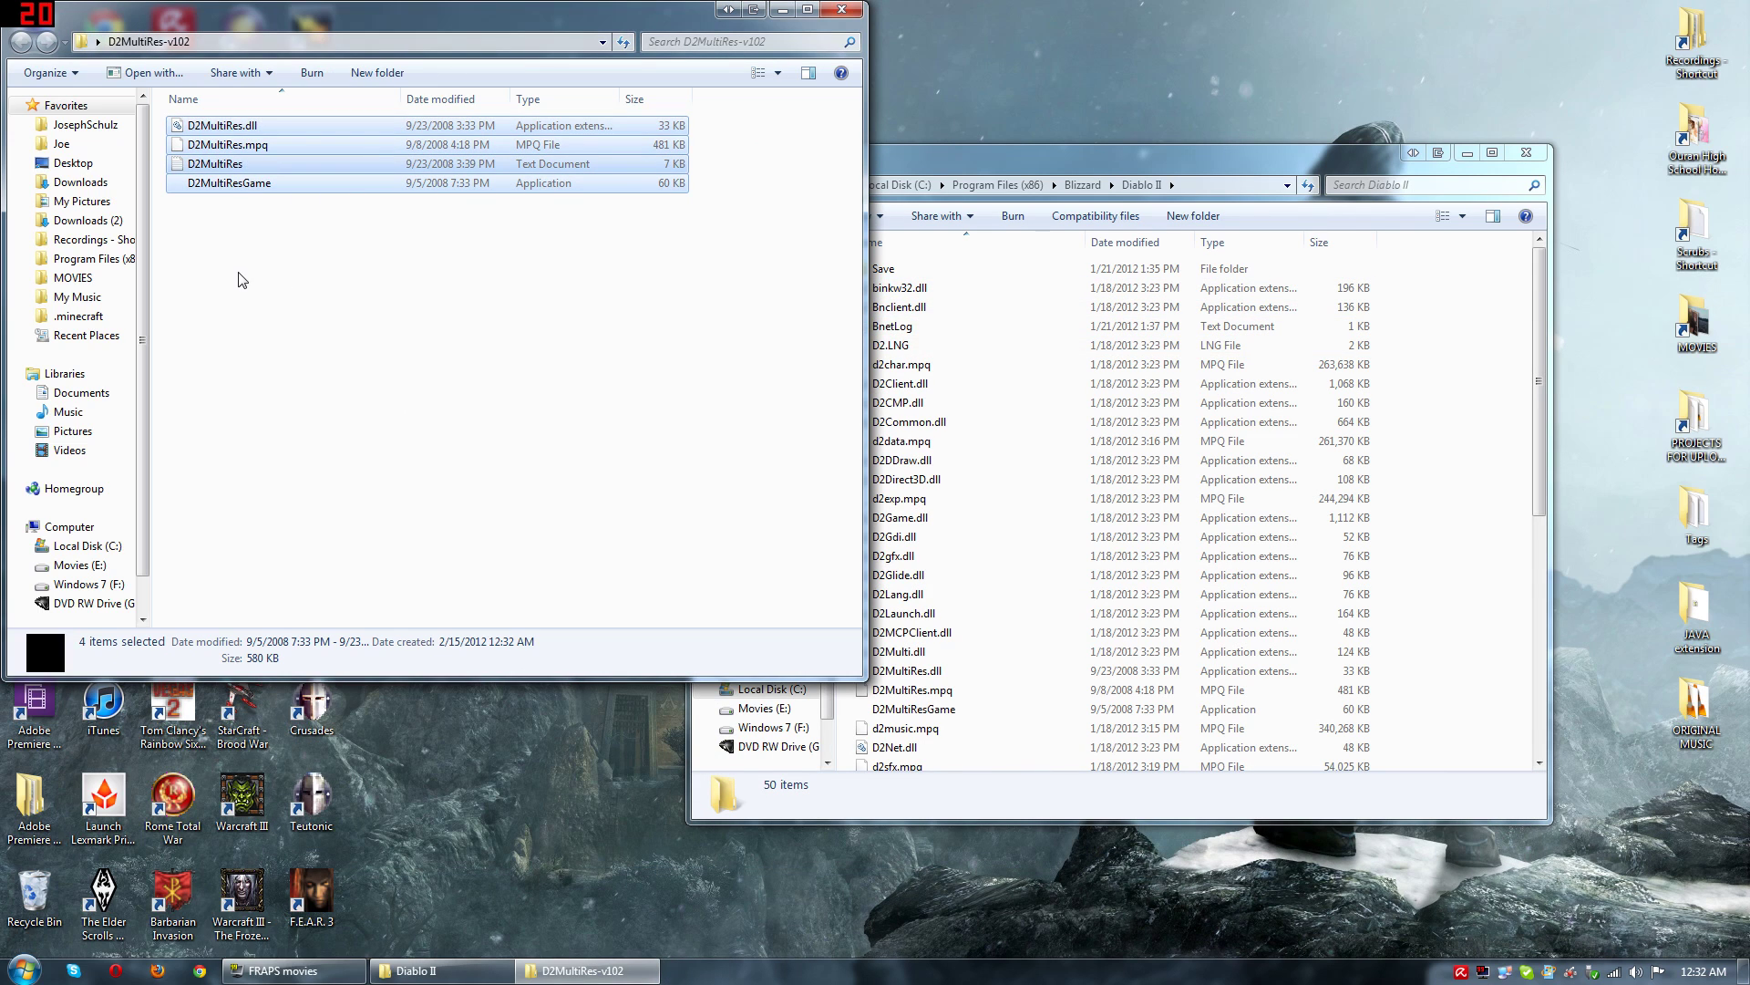
right_click(1467, 456)
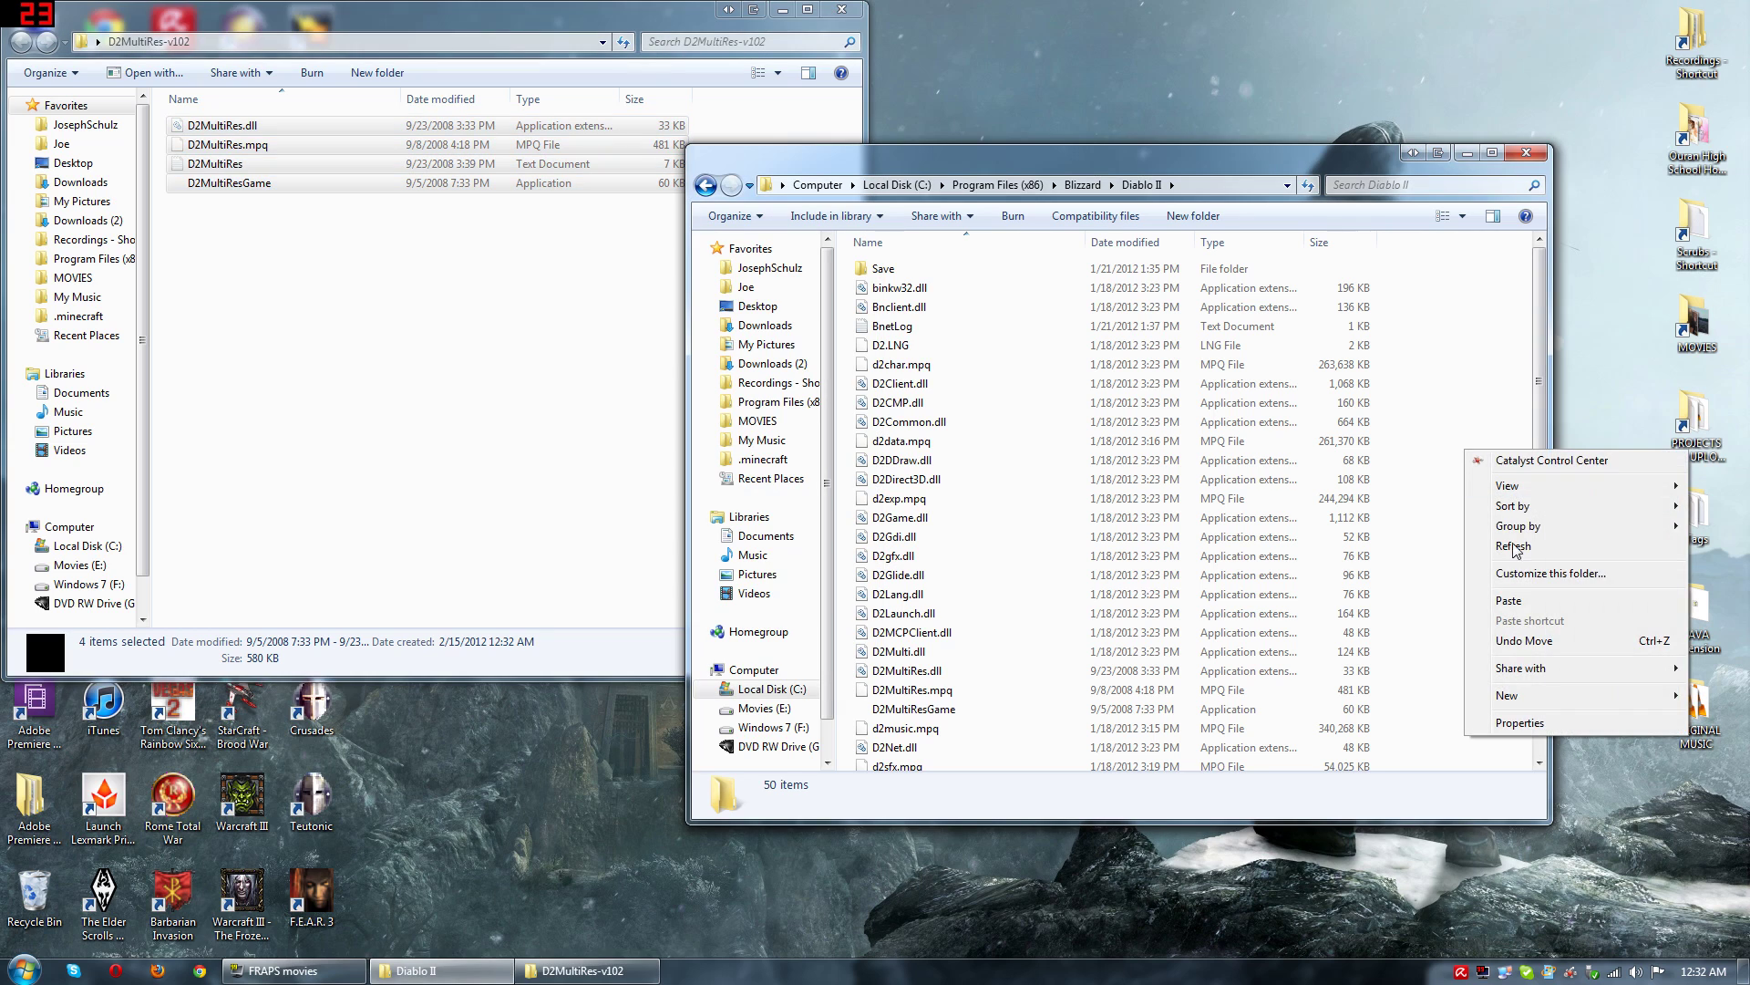
left_click(1521, 604)
left_click(1029, 672)
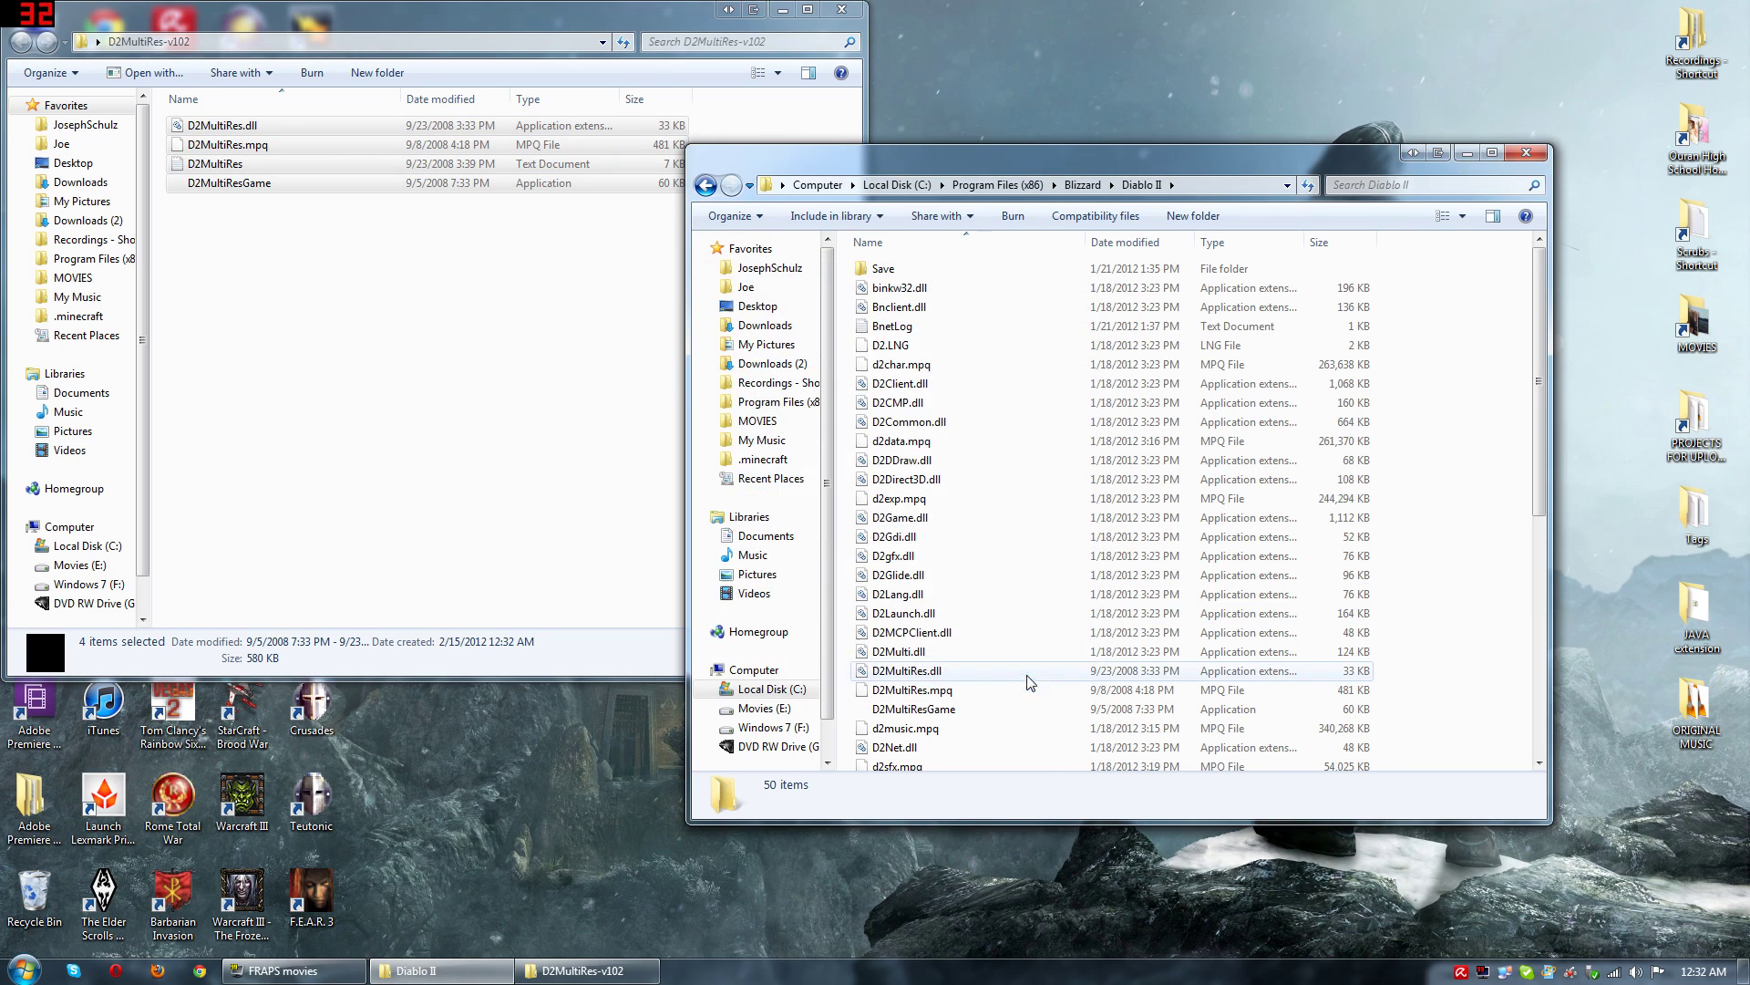
left_click(461, 391)
Step: Close the patch and Diablo II folder windows, returning to the desktop
left_click(843, 9)
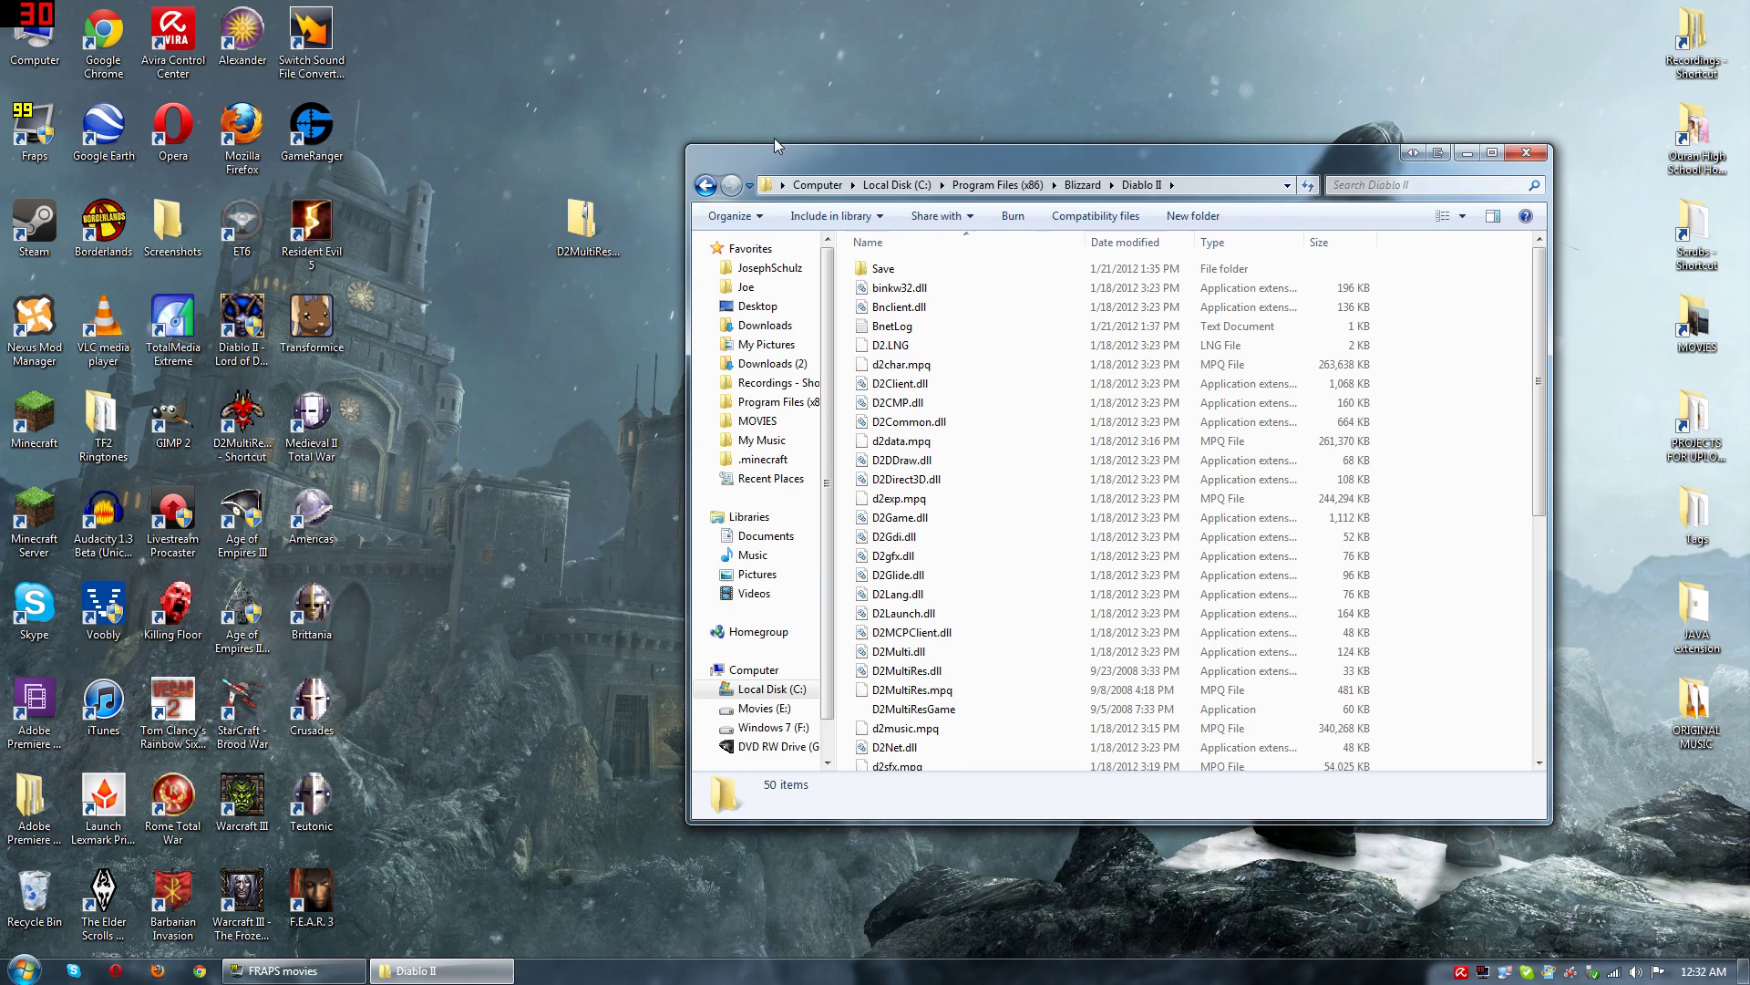
left_click(1532, 157)
right_click(899, 280)
left_click(623, 486)
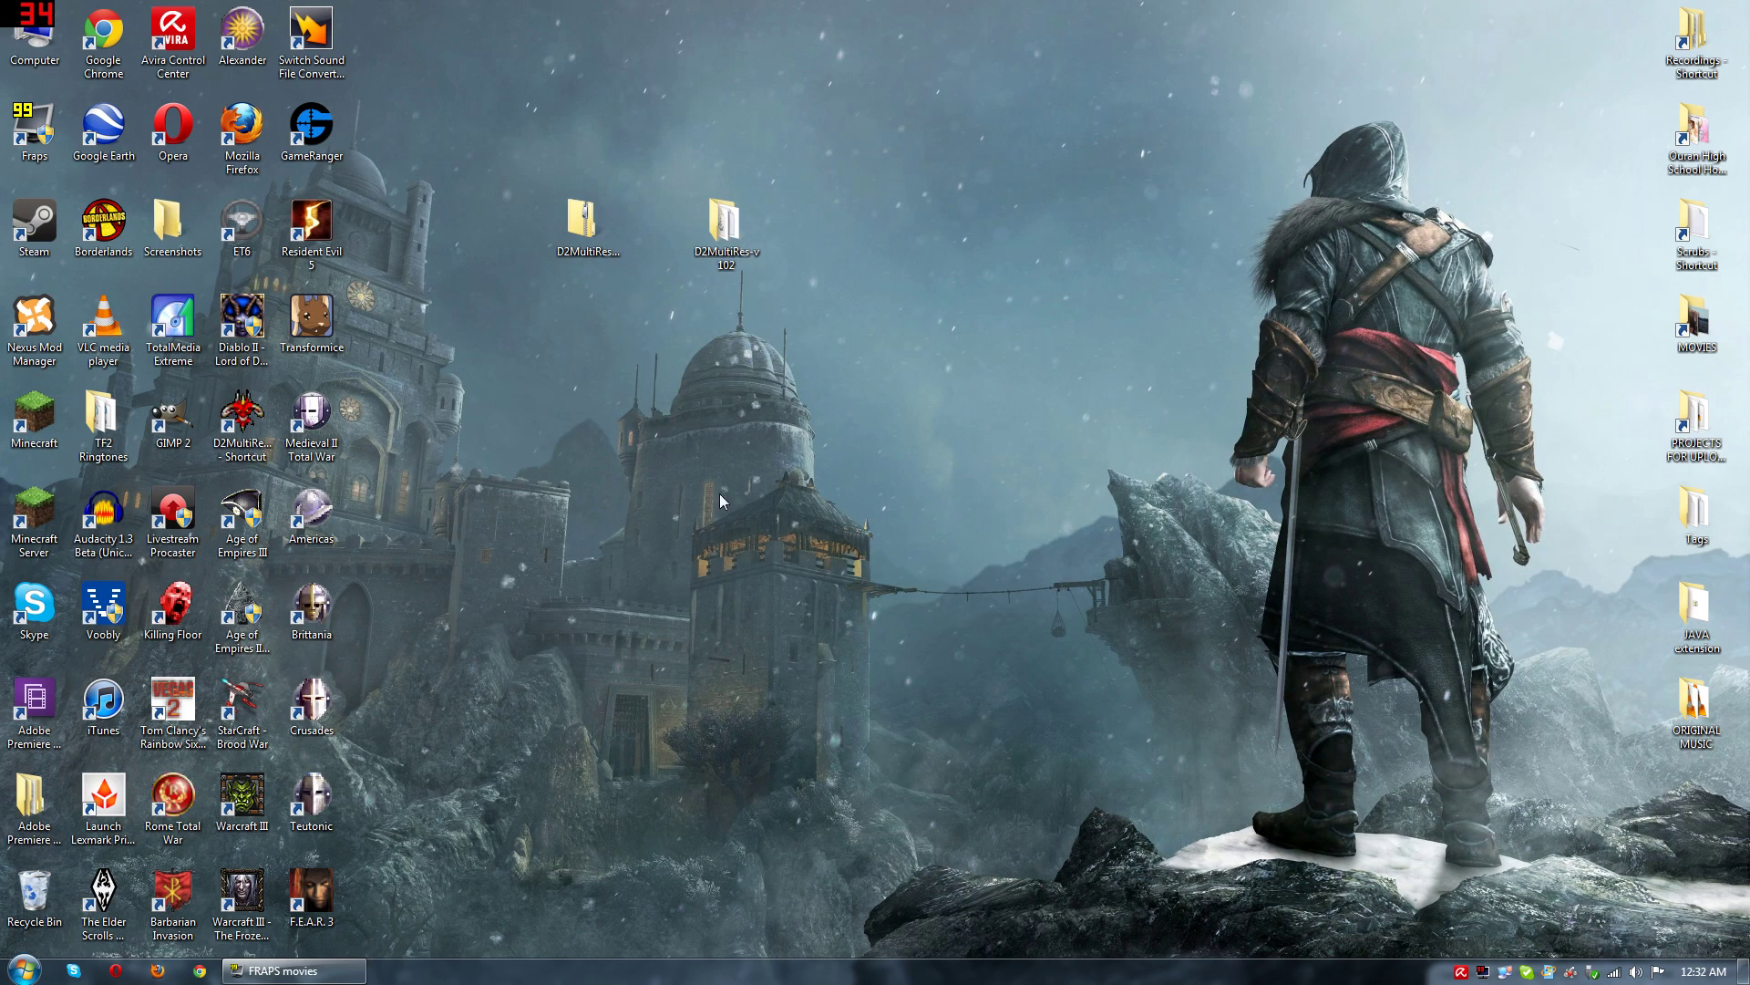
Step: Launch Diablo II via the D2MultiRes shortcut and load the Amazon into camp
double_click(242, 420)
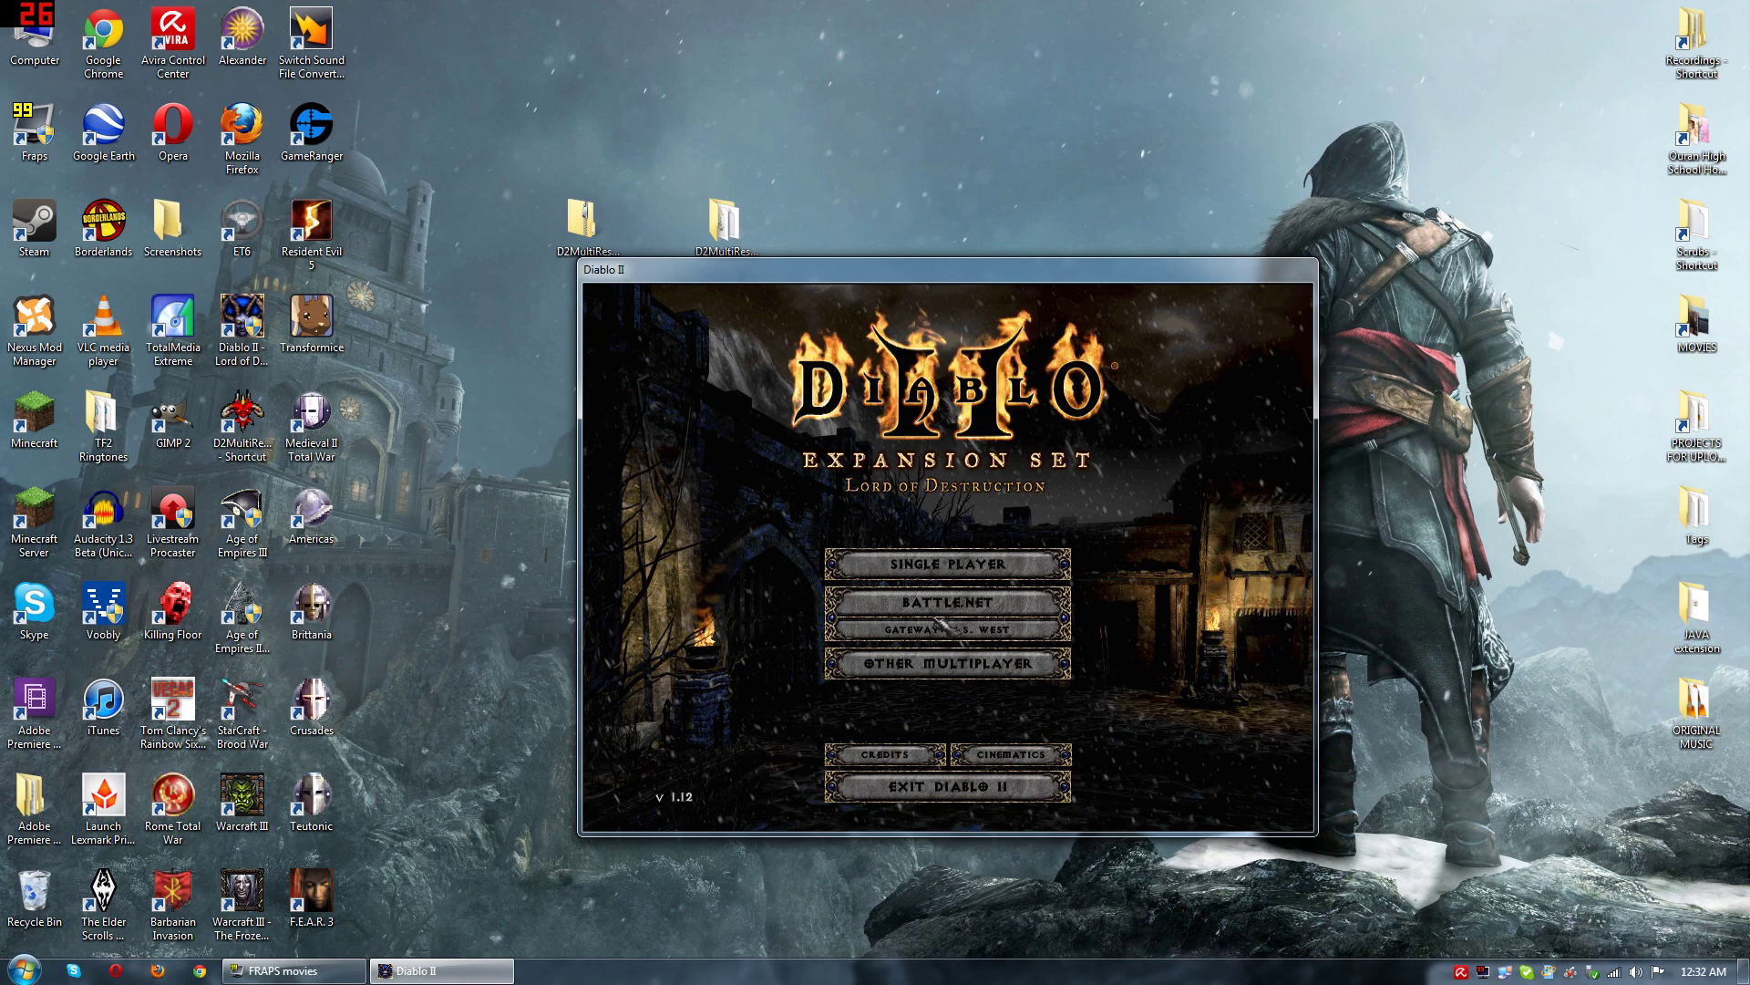
left_click(925, 564)
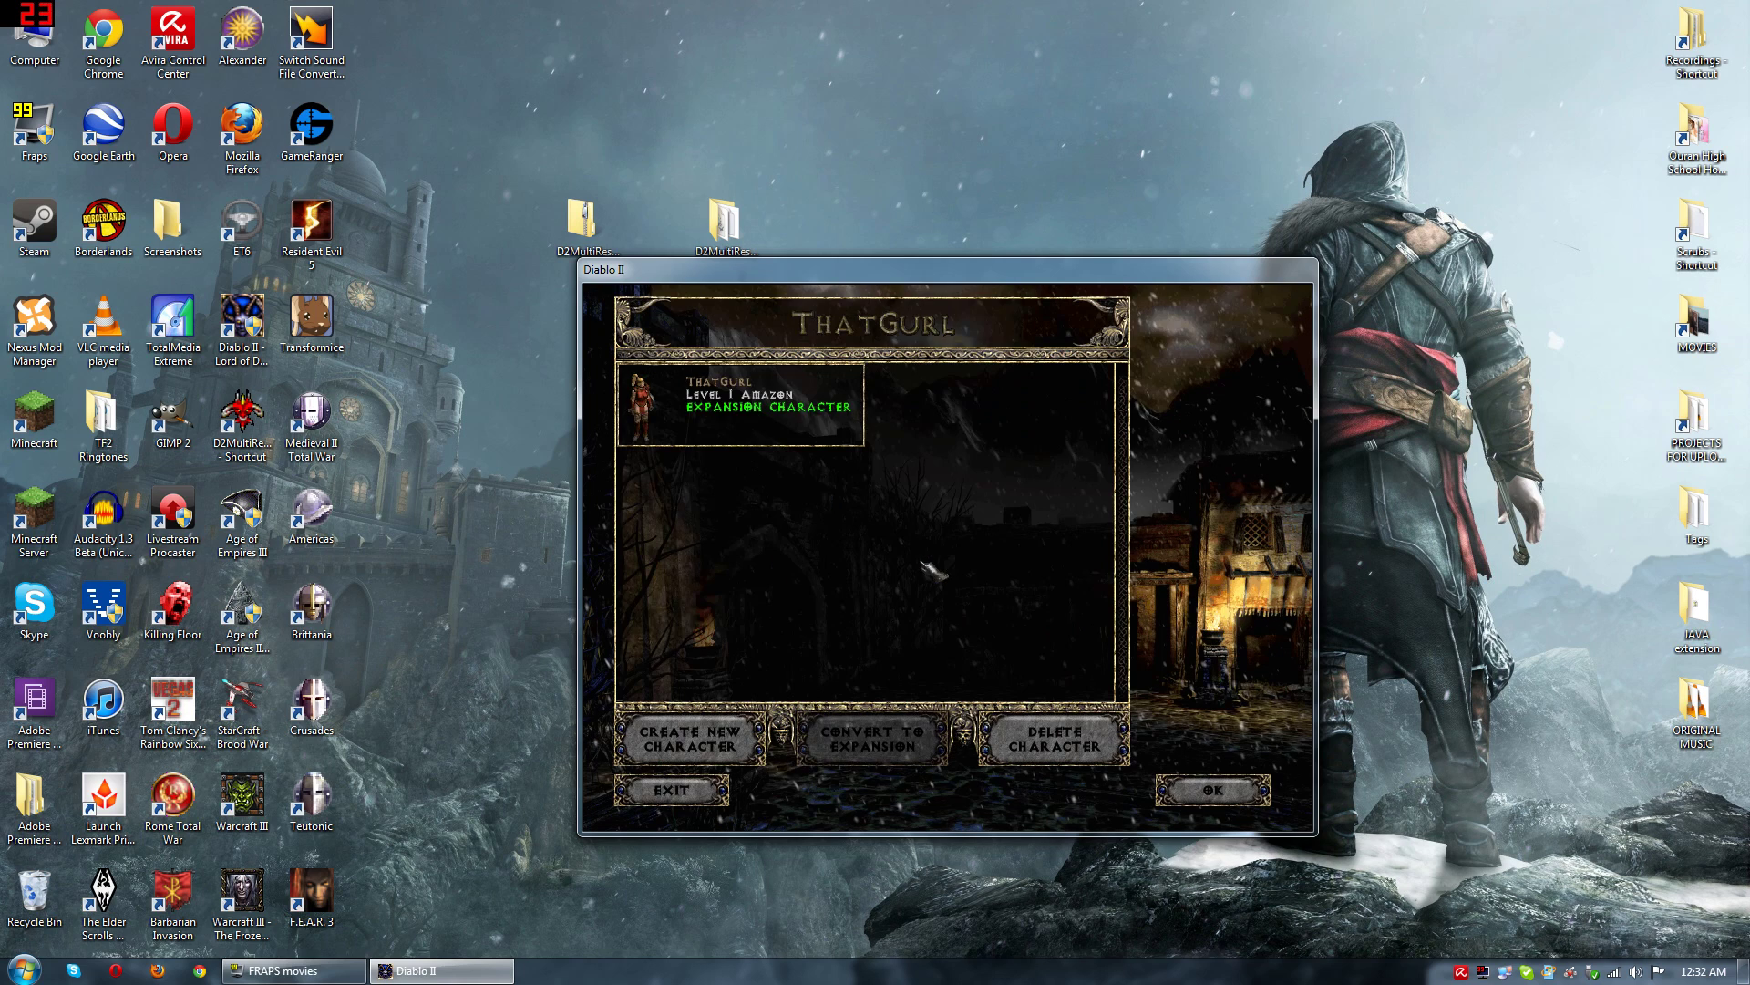
double_click(755, 398)
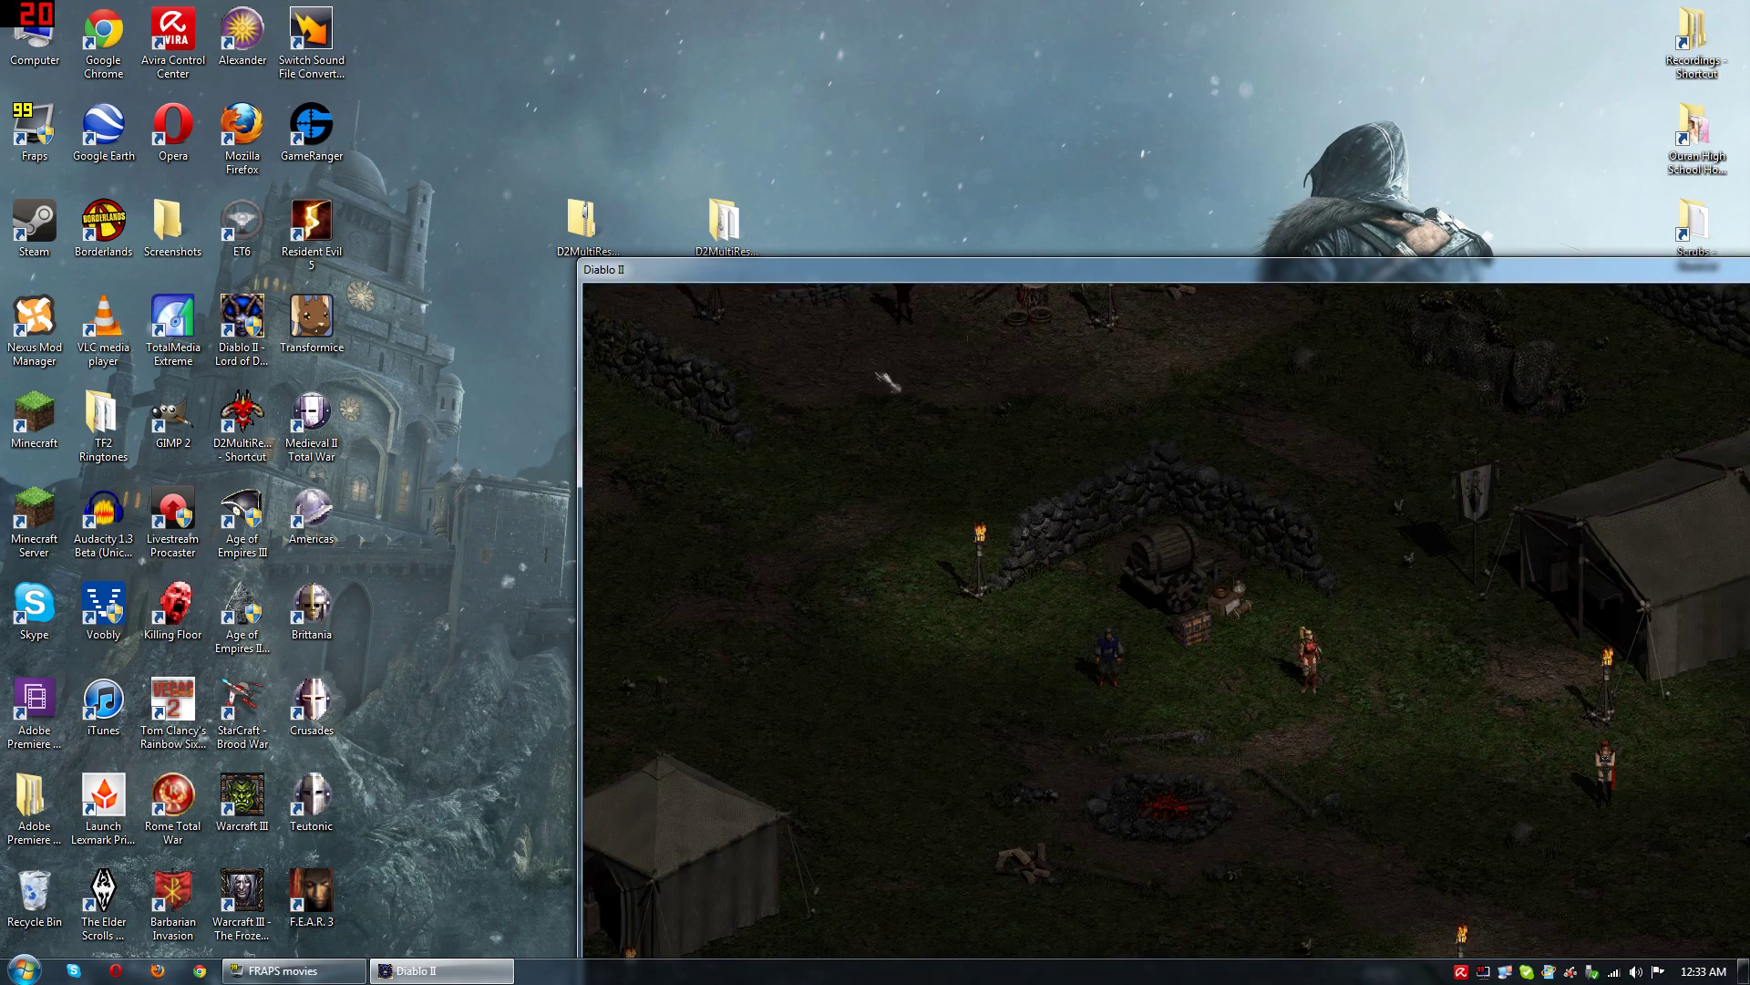
mouse_move(999, 281)
left_mouse_down()
mouse_move(649, 184)
mouse_move(533, 57)
left_mouse_up()
left_click(875, 584)
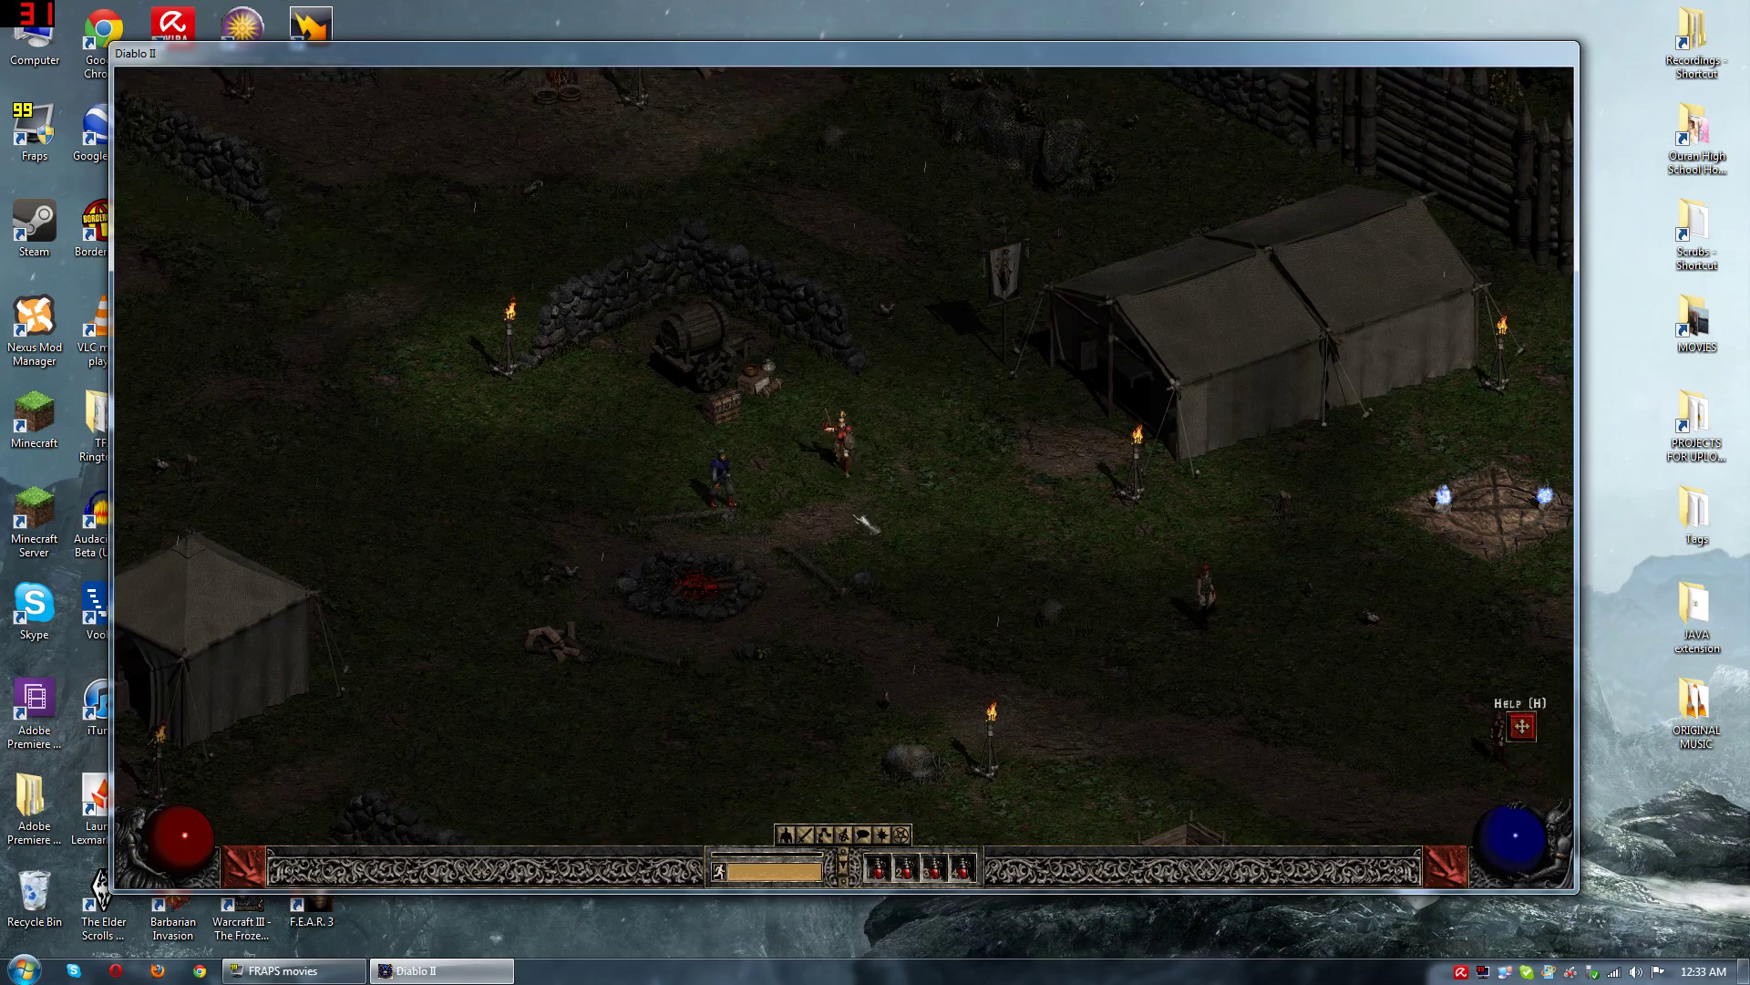
Step: Lower the sound volume slightly in Sound Options
key("Escape")
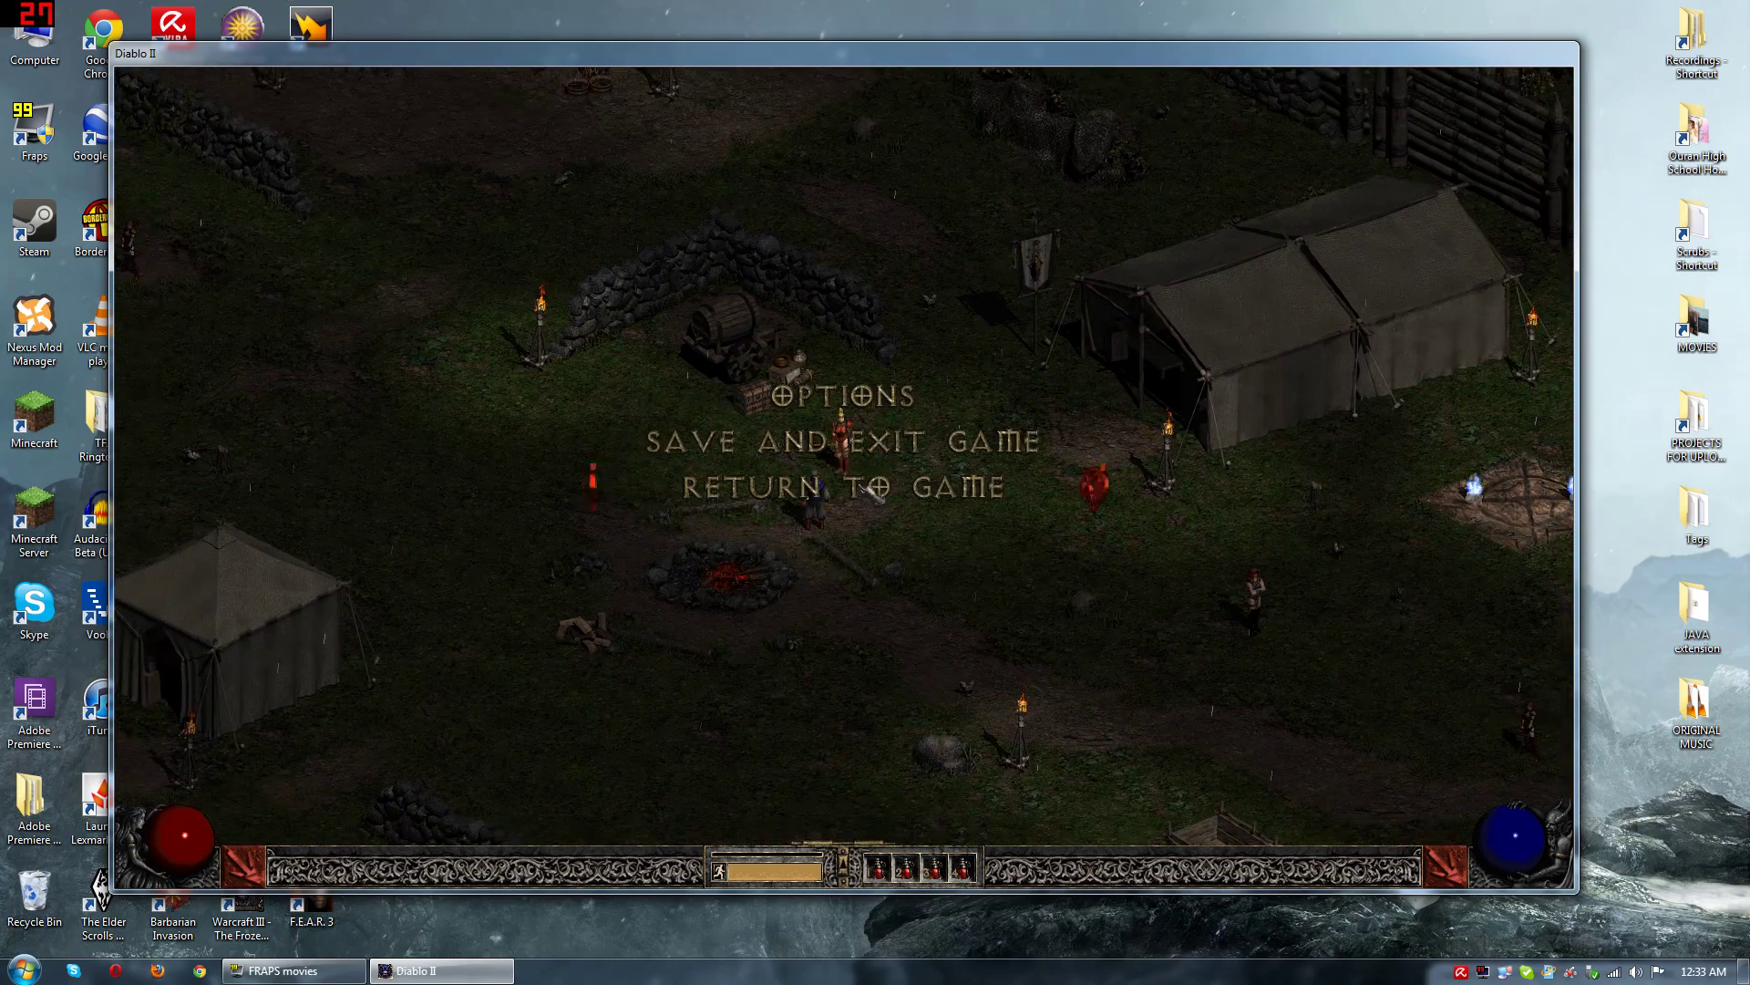
left_click(848, 392)
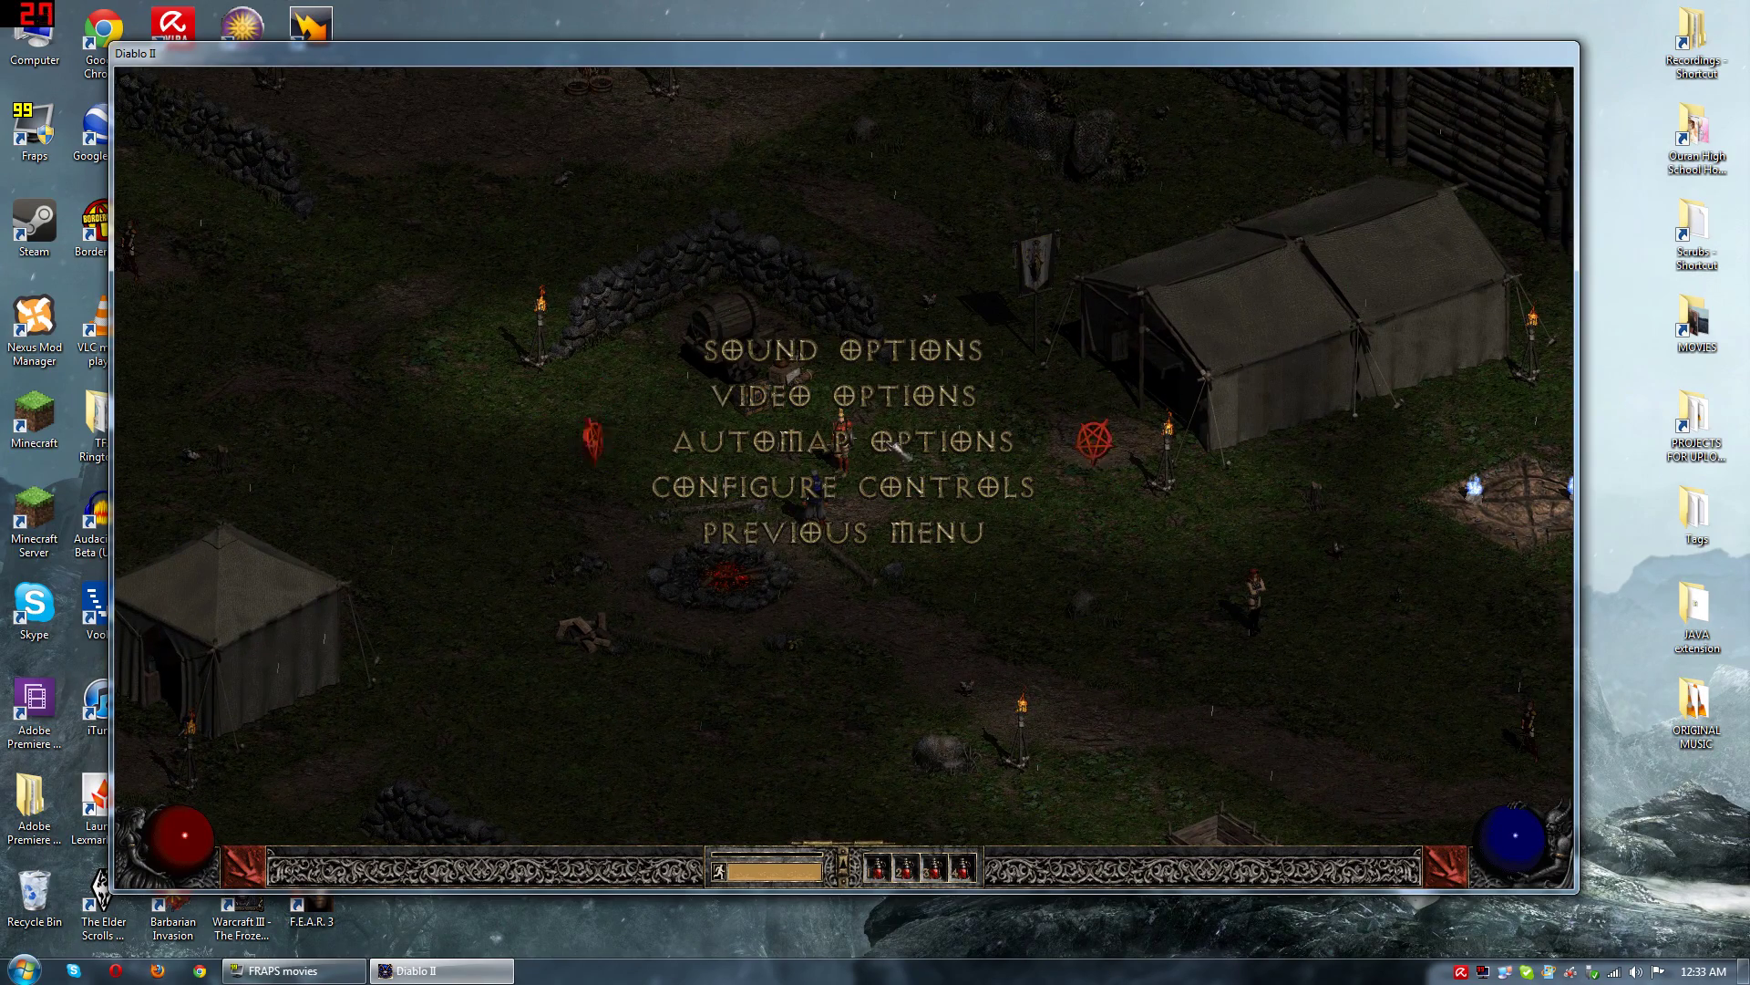
left_click(842, 364)
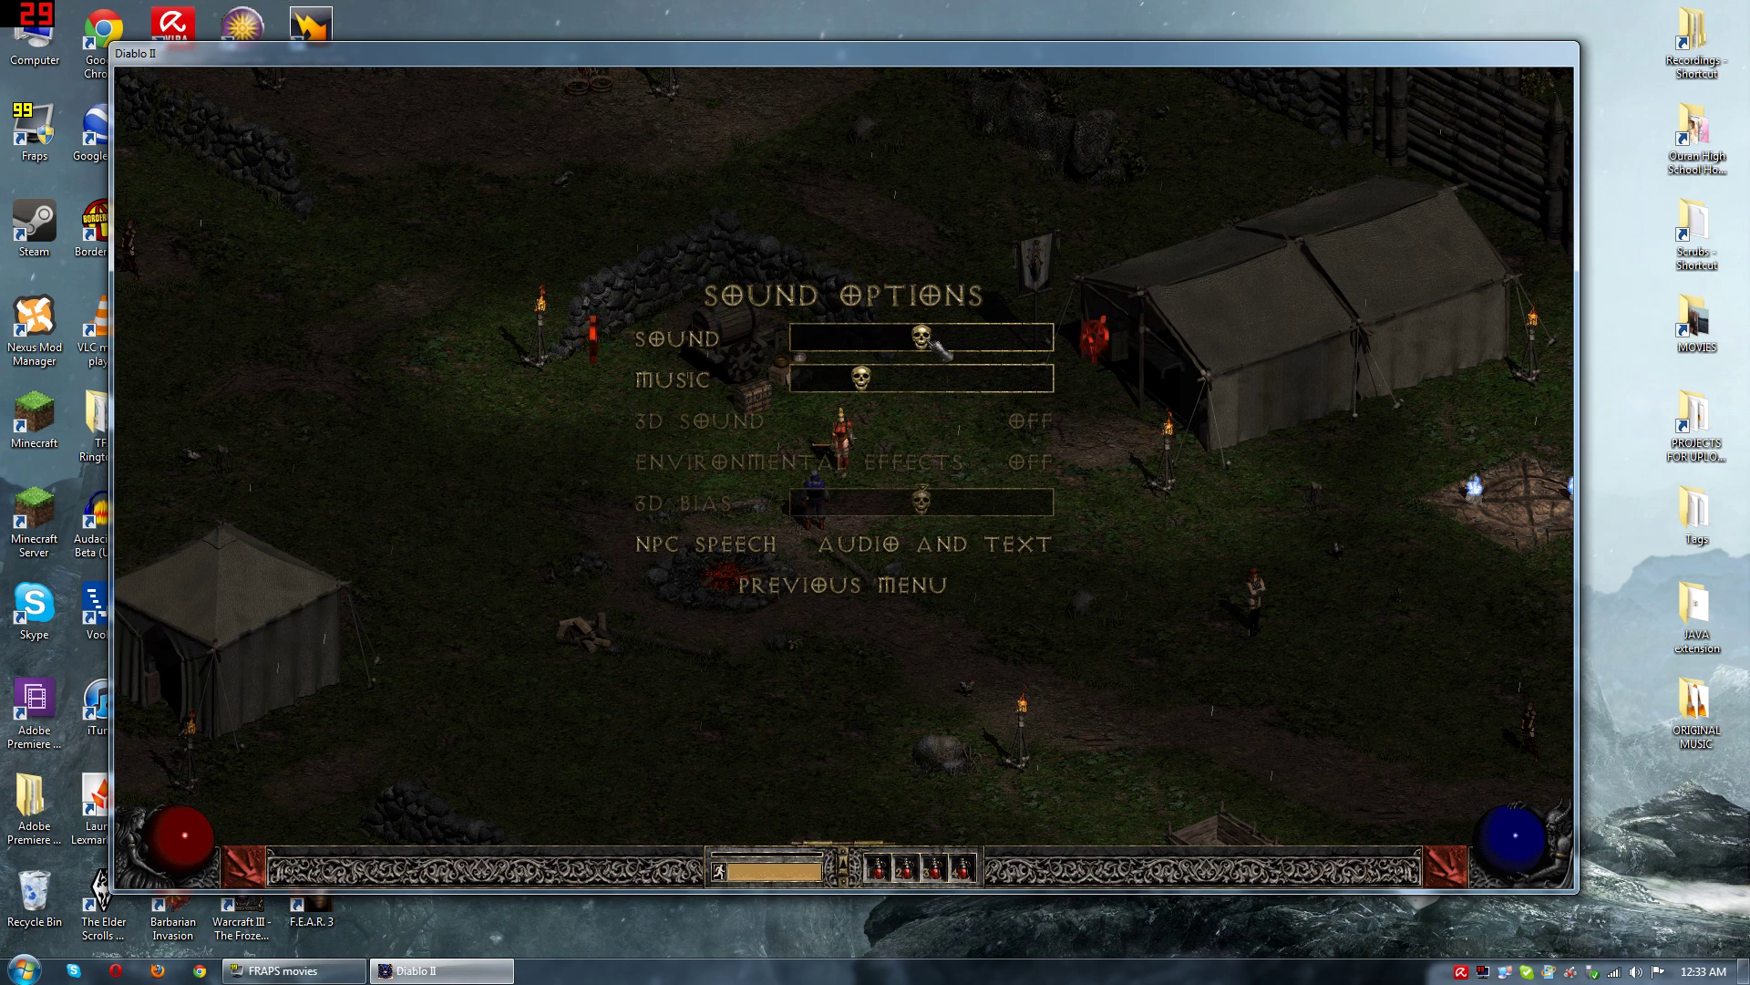
left_click_drag(931, 349, 912, 349)
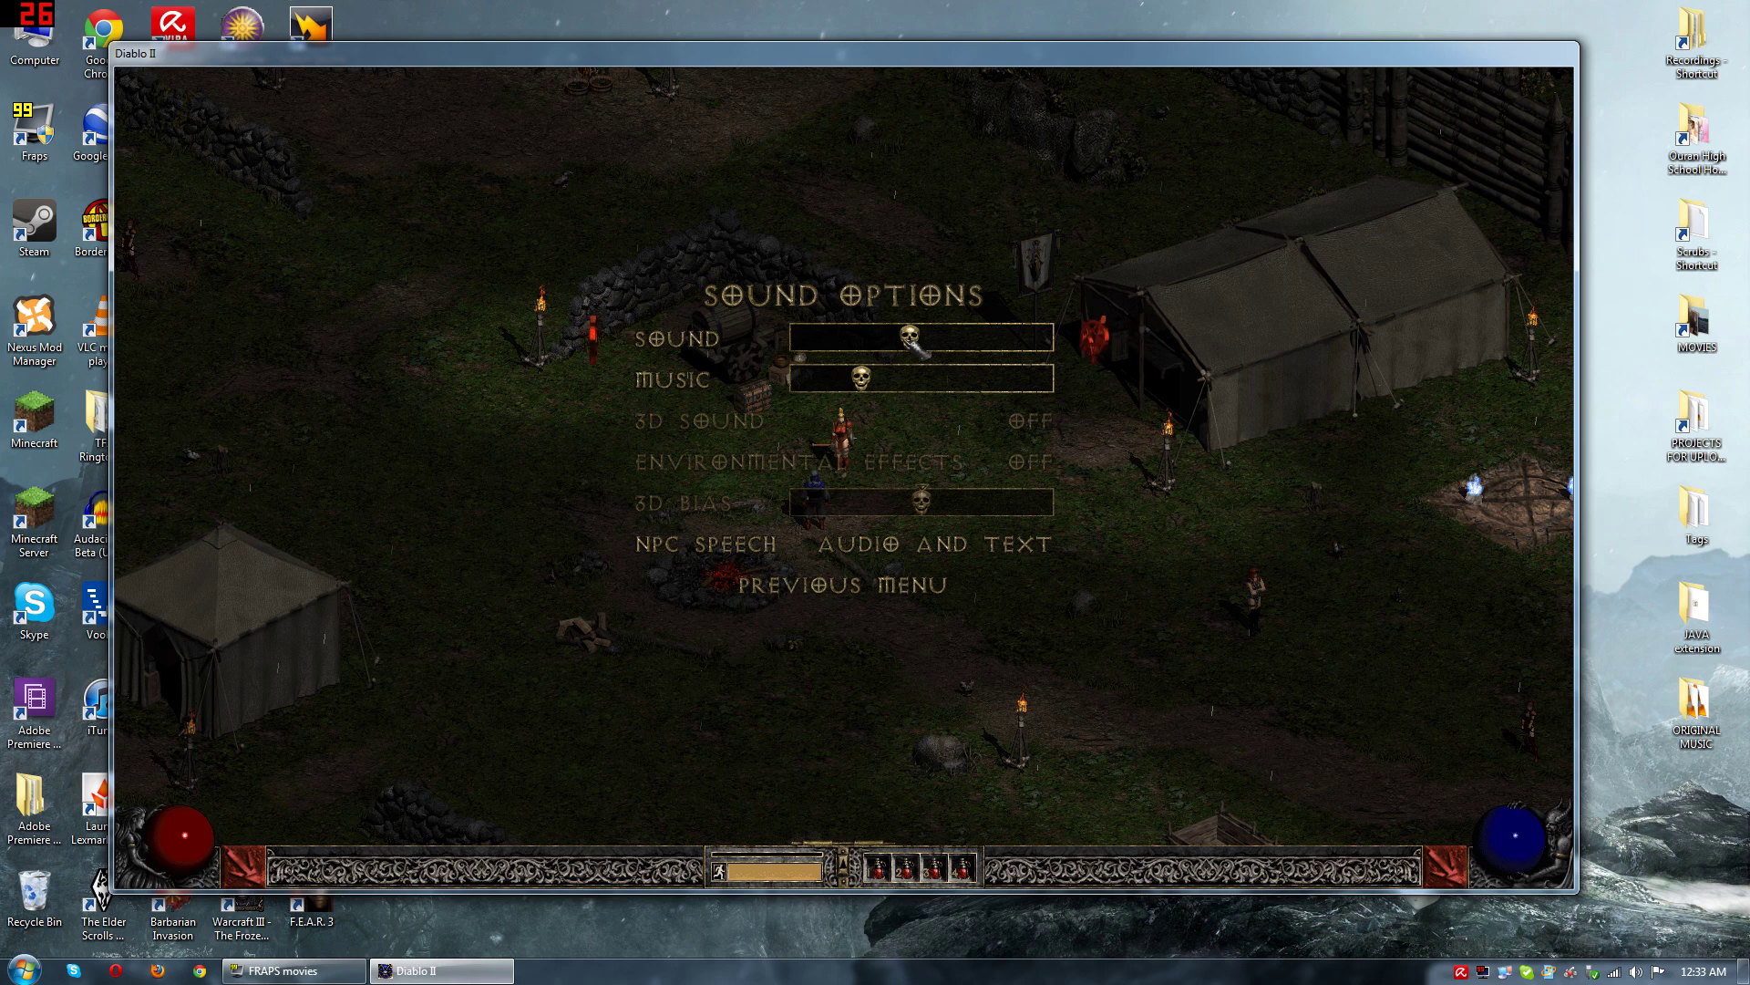
left_click(849, 585)
Step: Set the video resolution to 1280 x 720 in Video Options
left_click(825, 392)
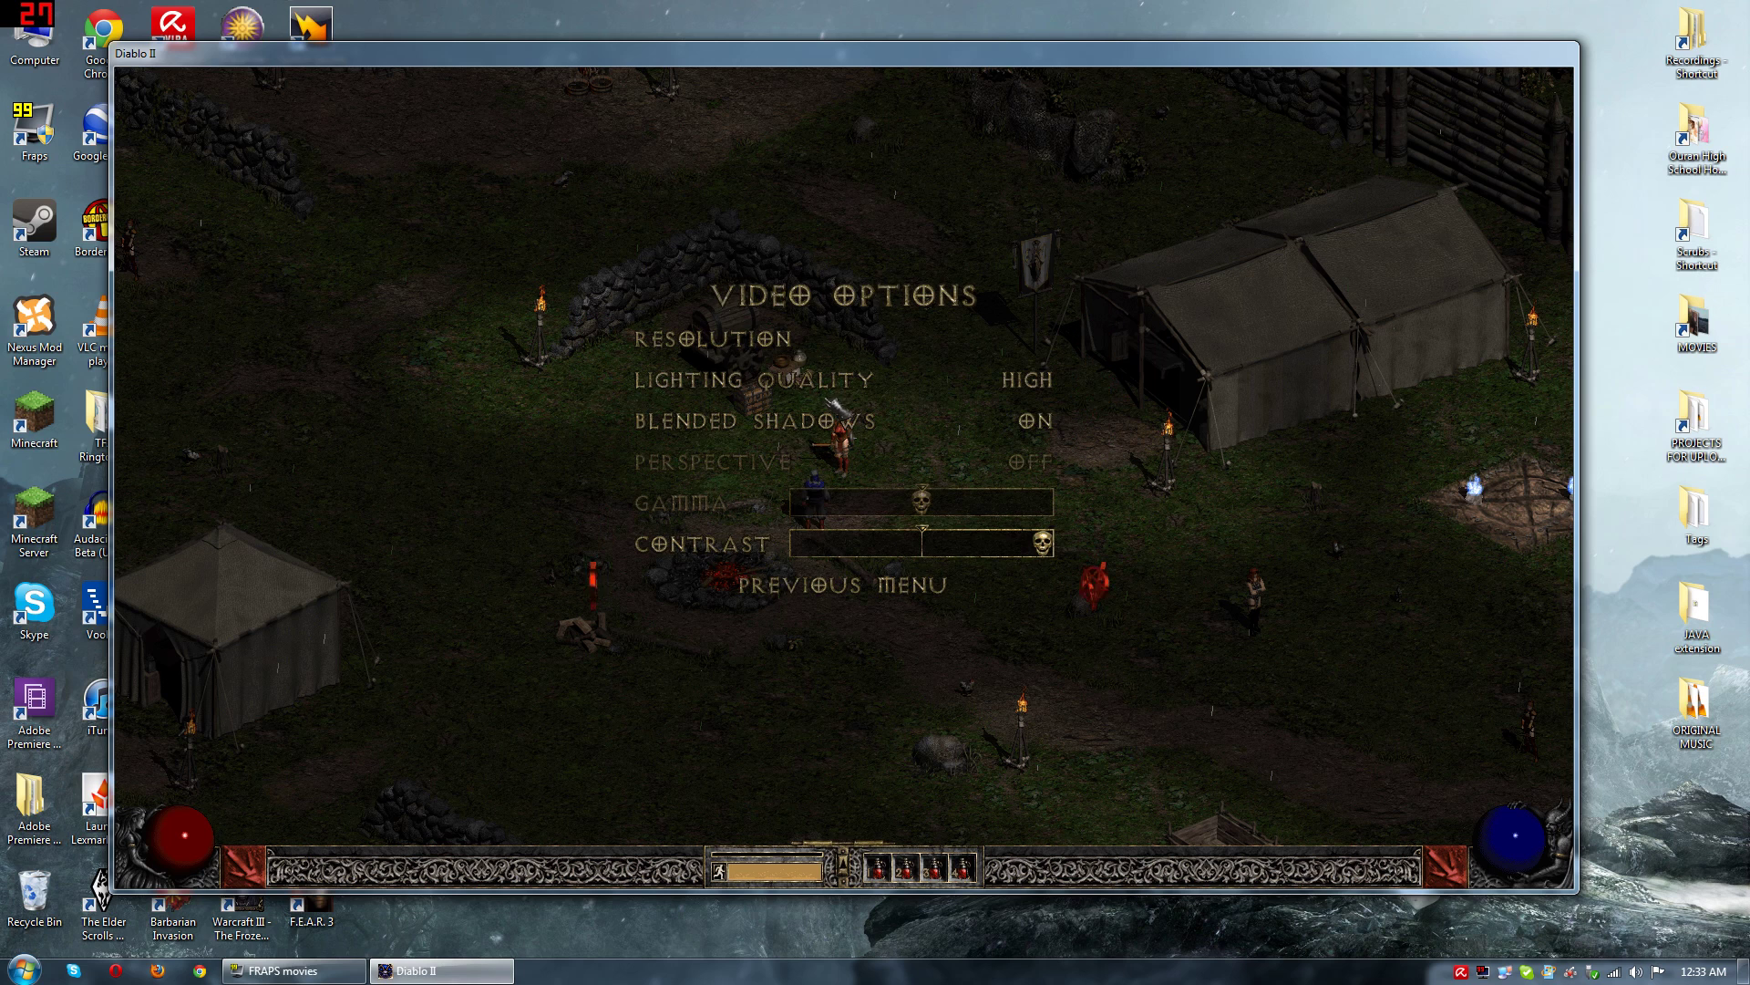
left_click(830, 342)
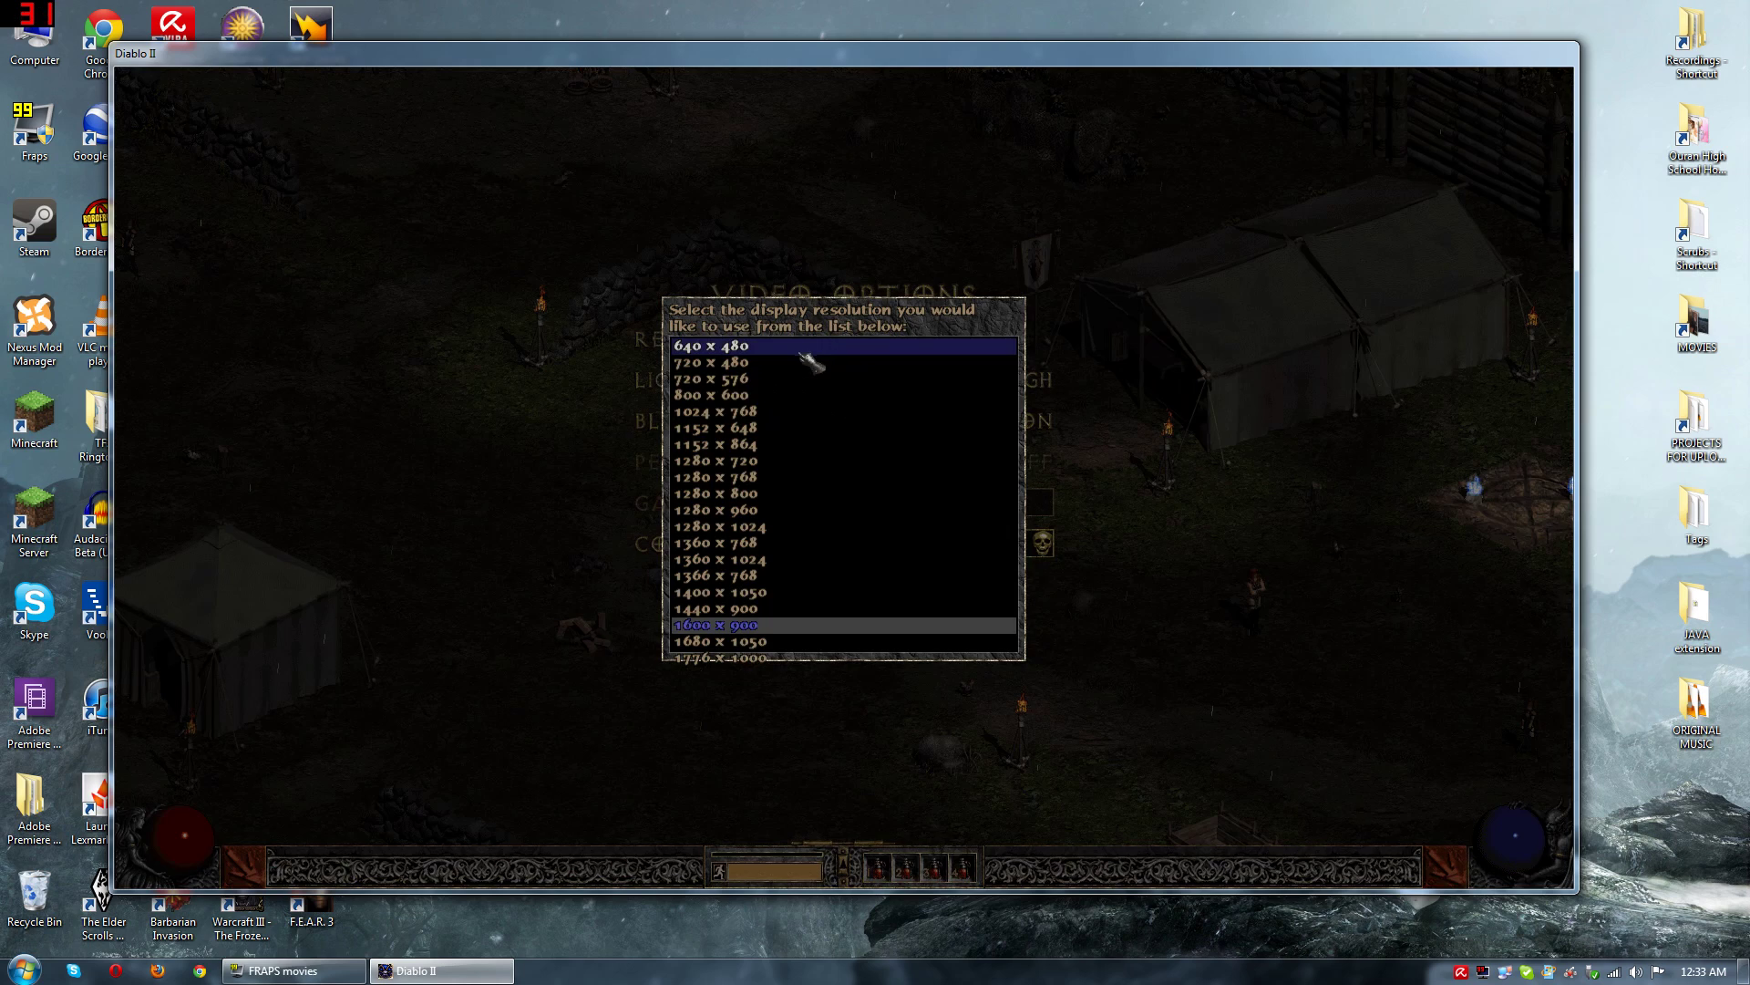
left_click(781, 592)
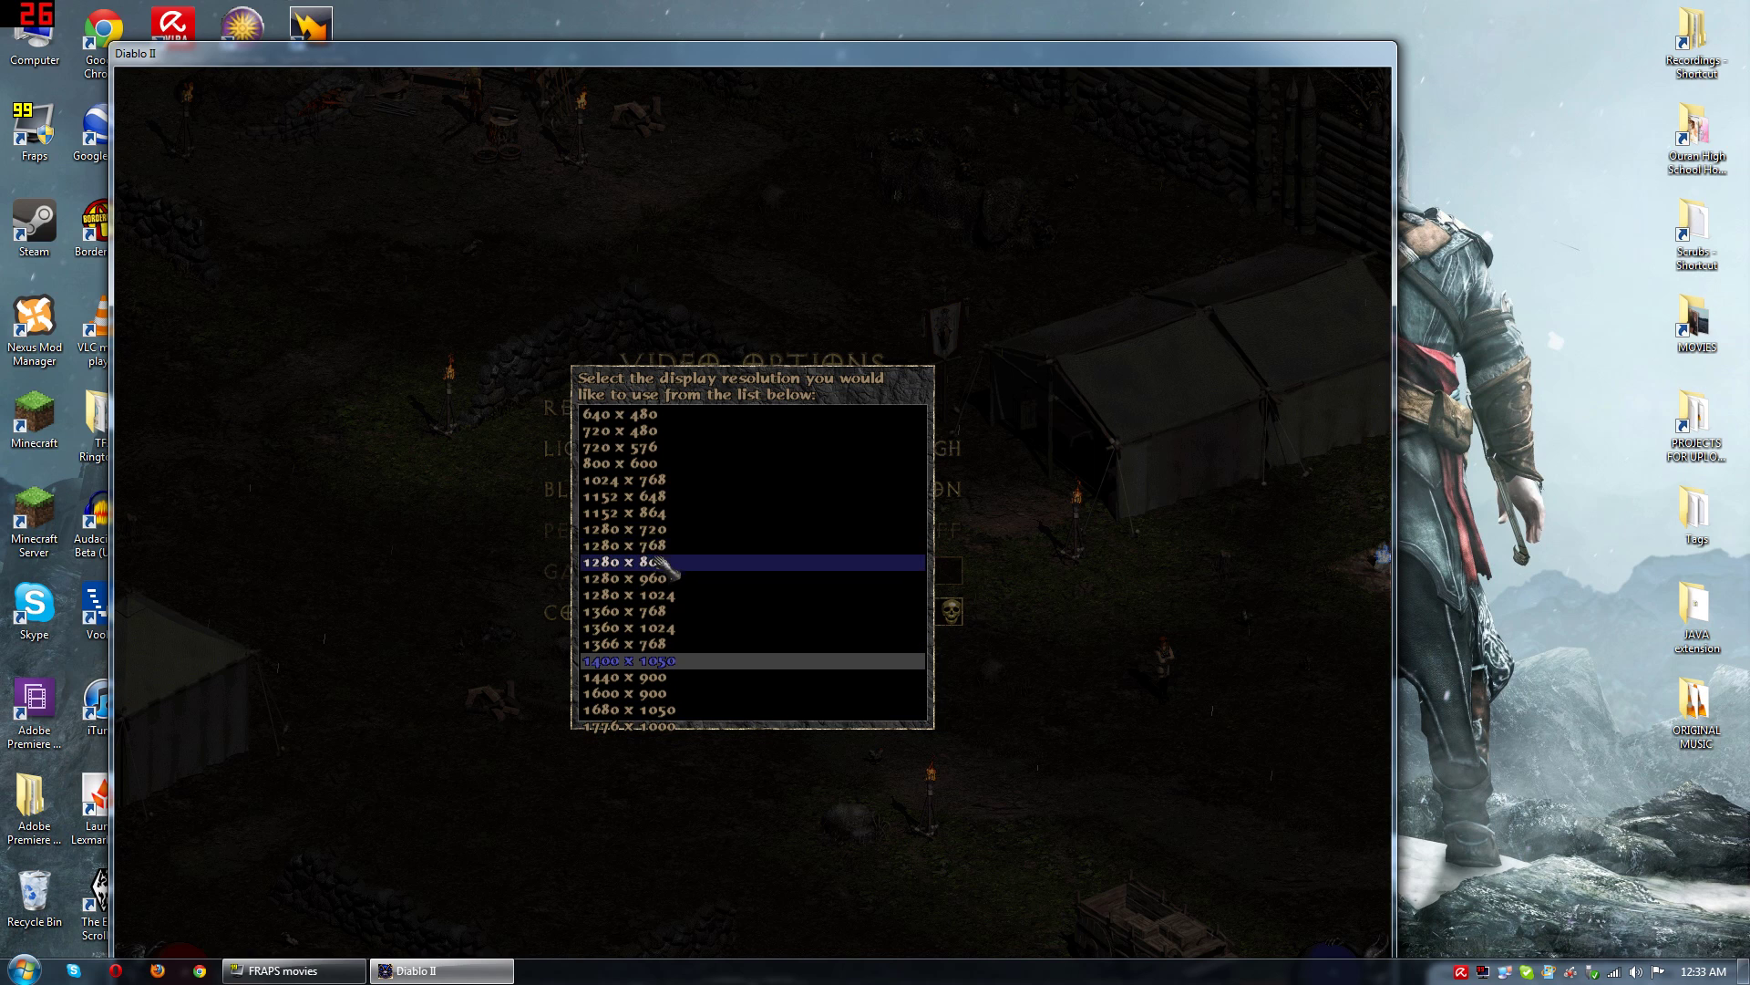
left_click(676, 530)
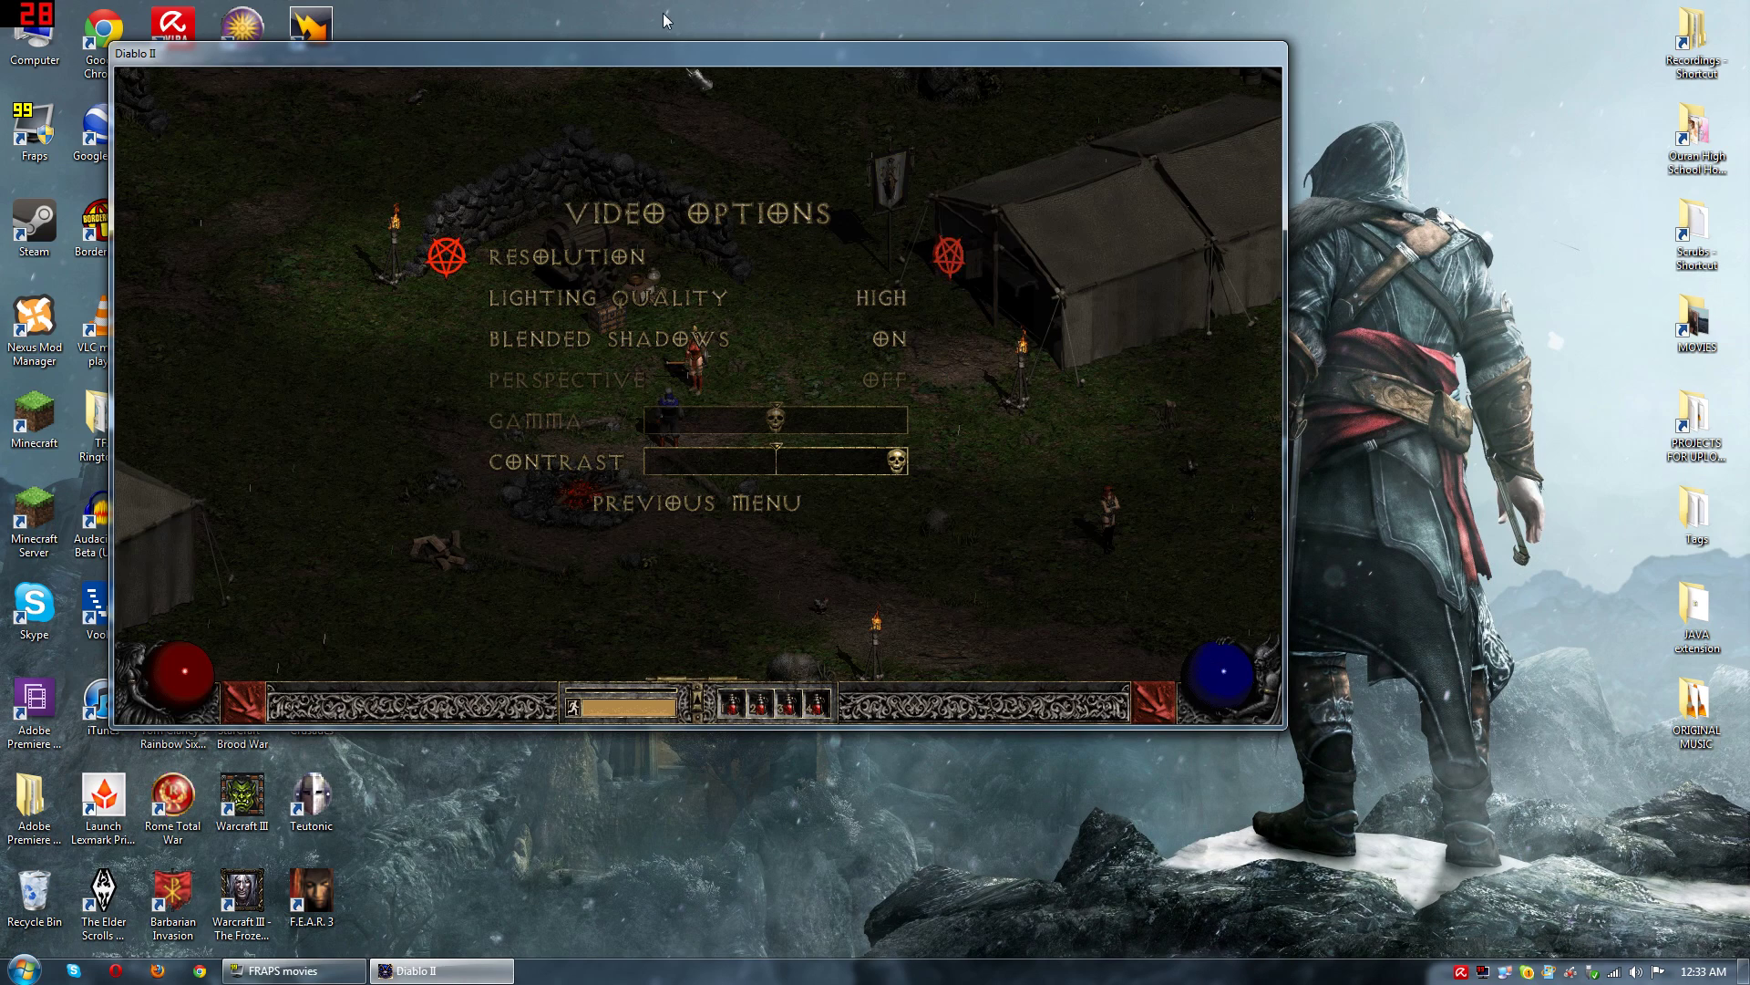
Step: Centre the smaller game window and close the menus to resume play
mouse_move(659, 64)
left_mouse_down()
mouse_move(852, 70)
mouse_move(817, 141)
left_mouse_up()
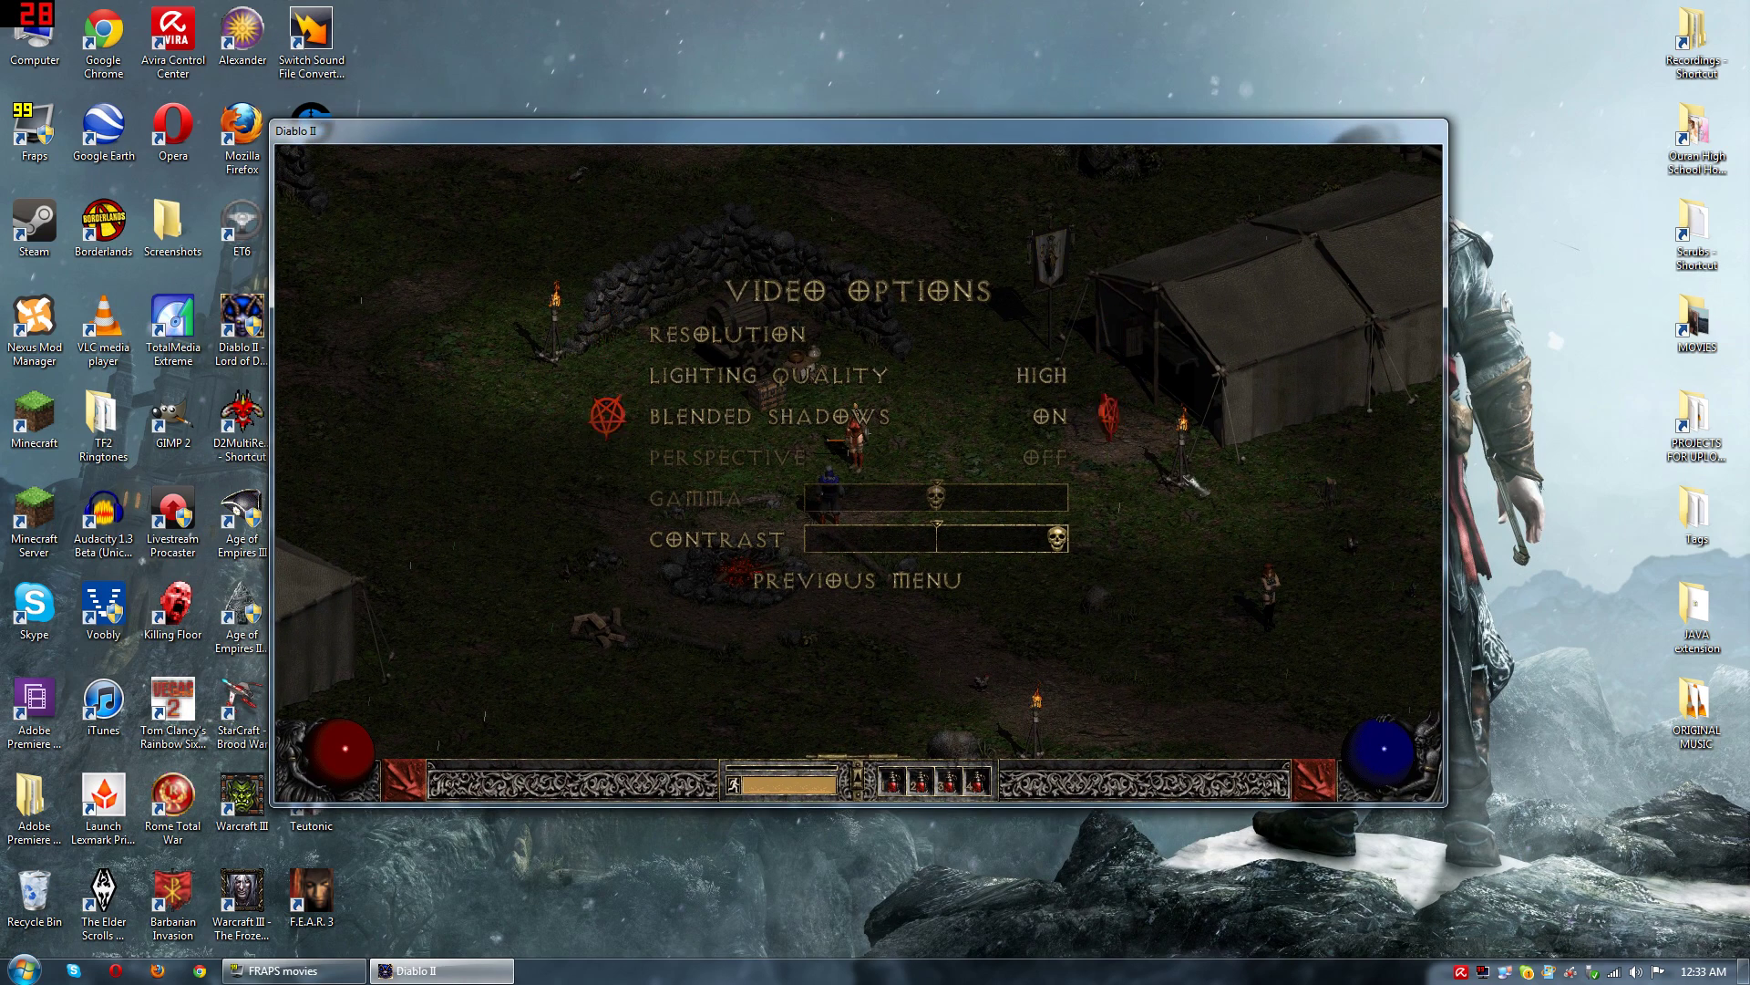
left_click(866, 576)
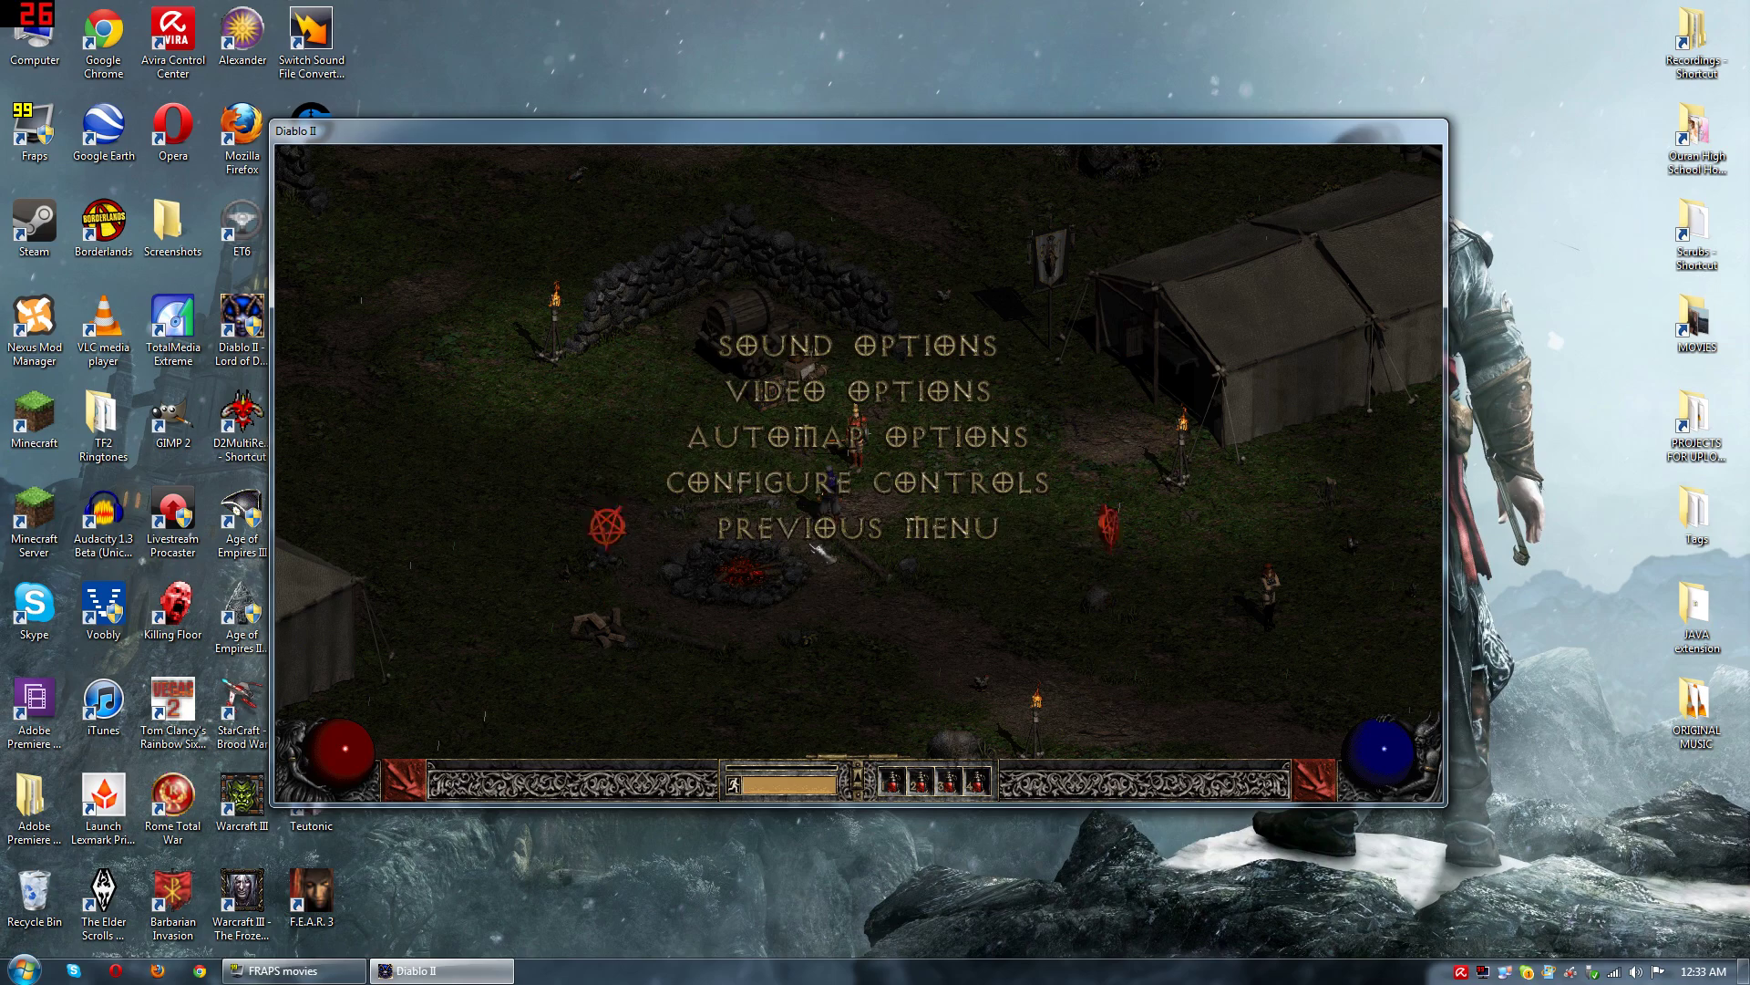
key("Escape")
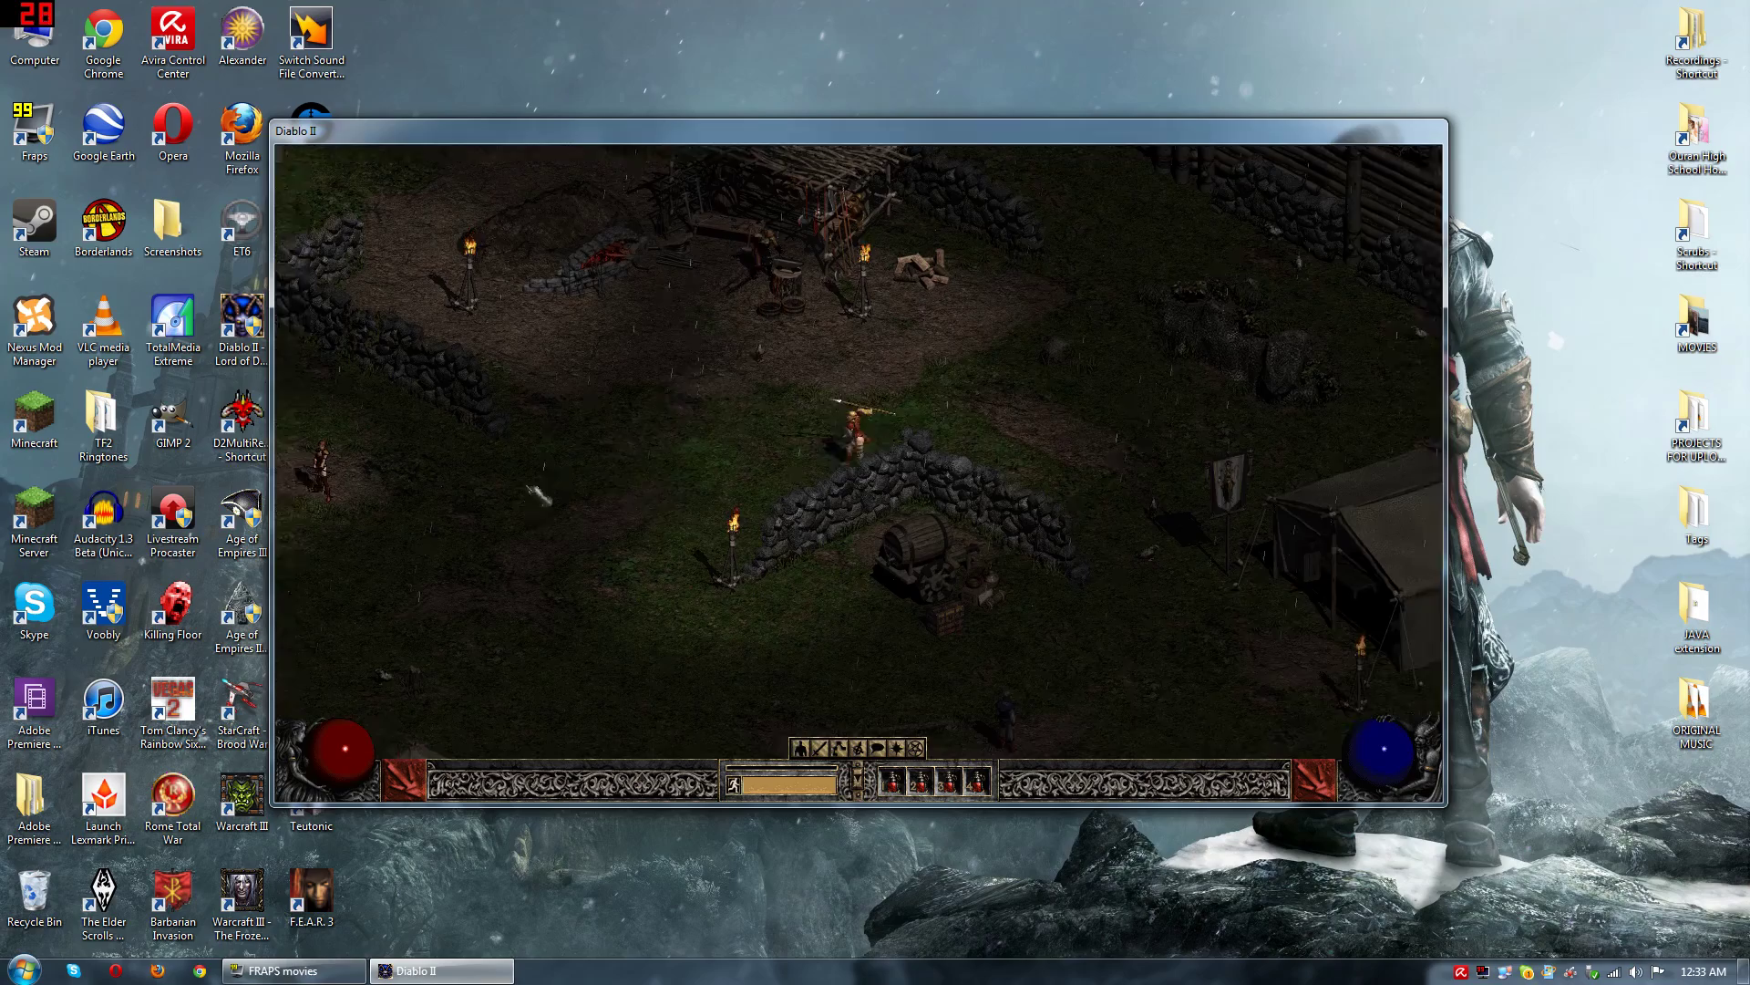
Step: Show the automap overlay and walk the Amazon around camp toward the campfire
key("Tab")
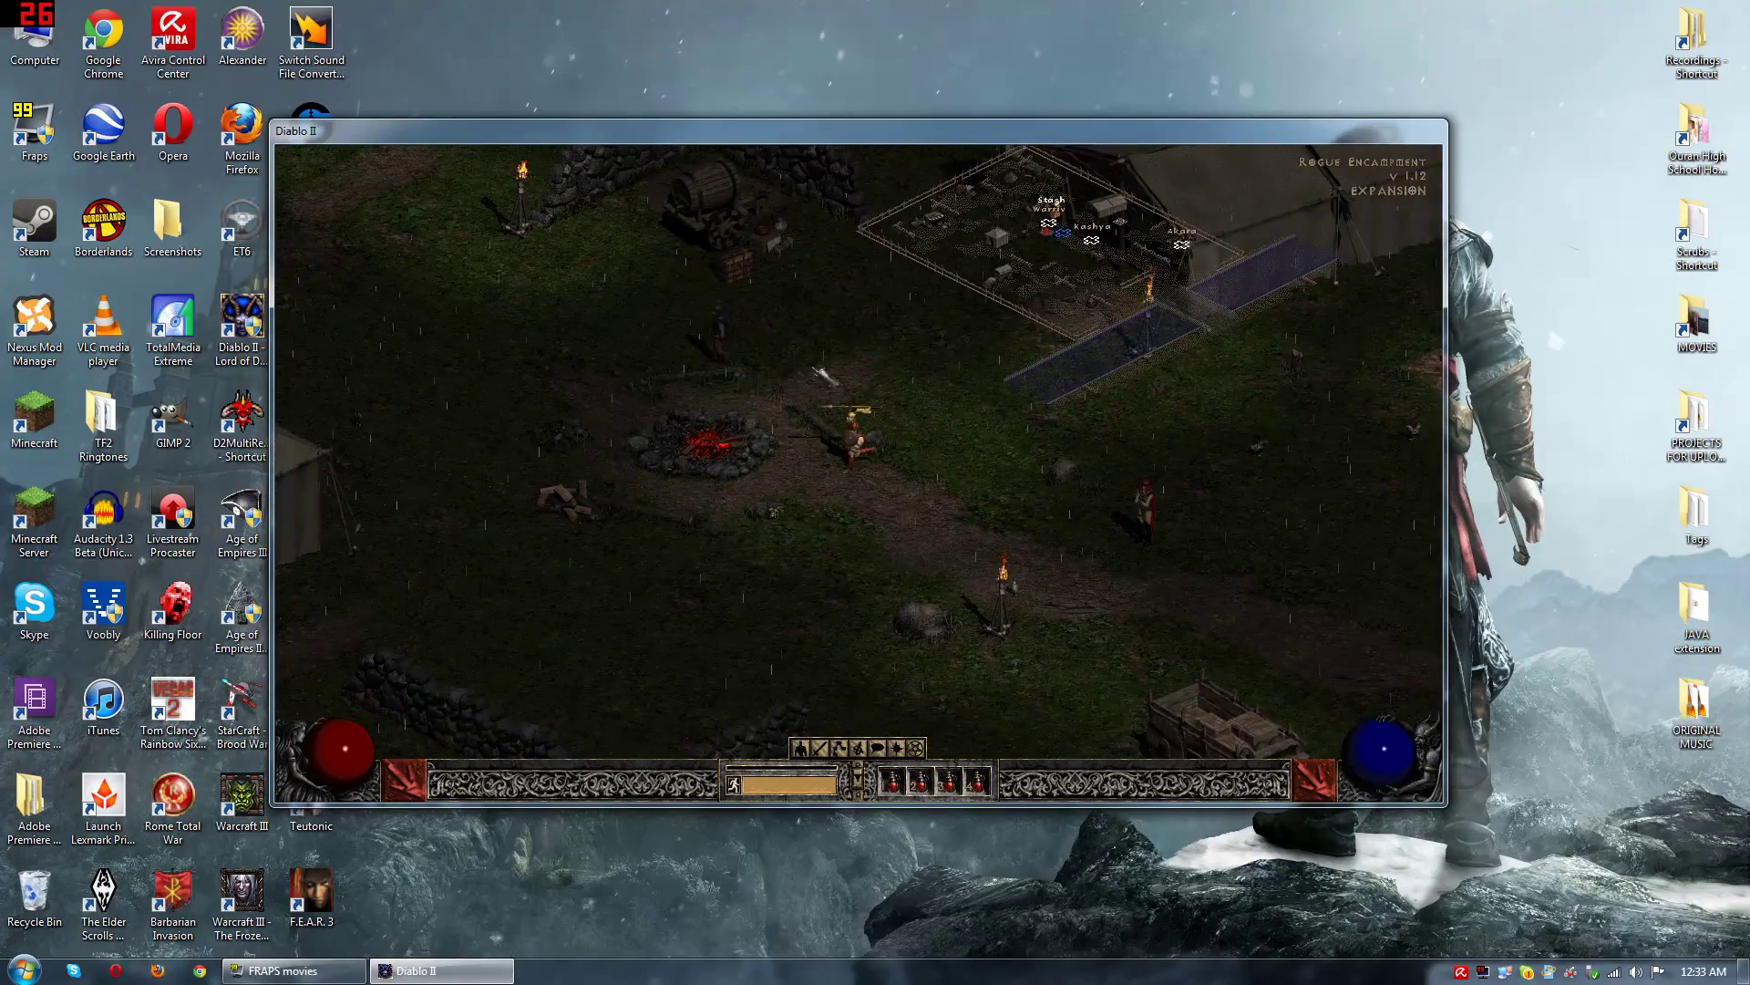
left_click(820, 374)
left_click(939, 500)
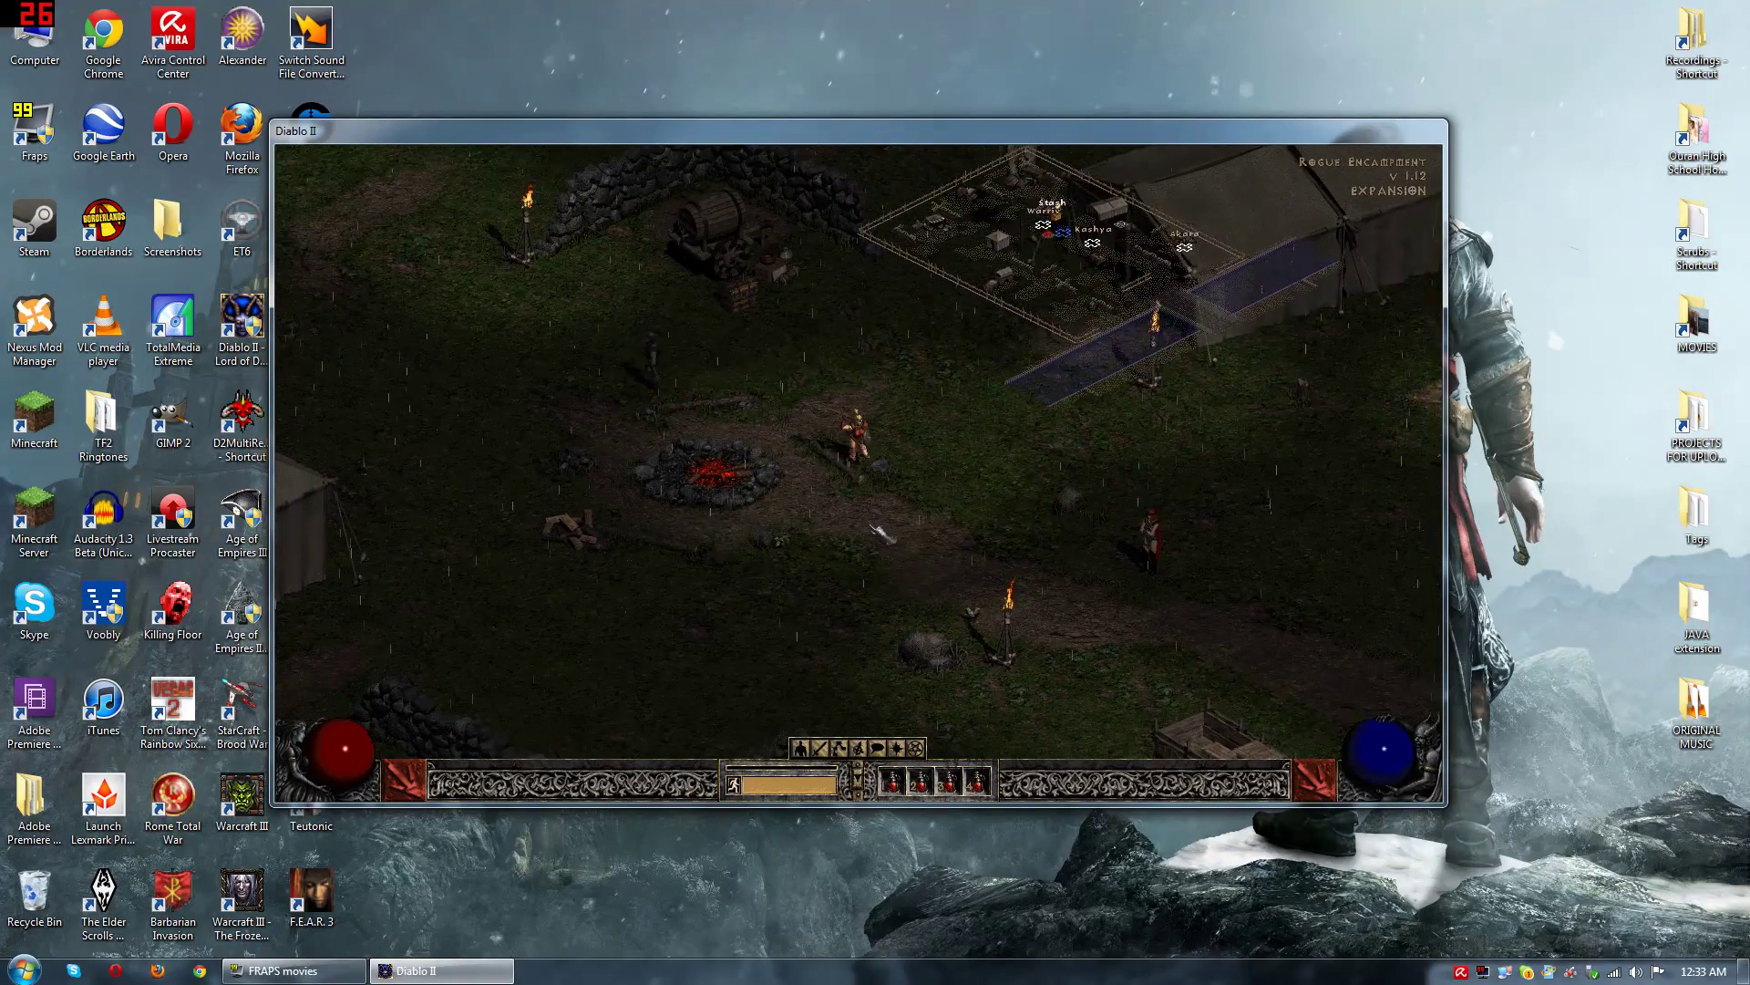
left_click(906, 438)
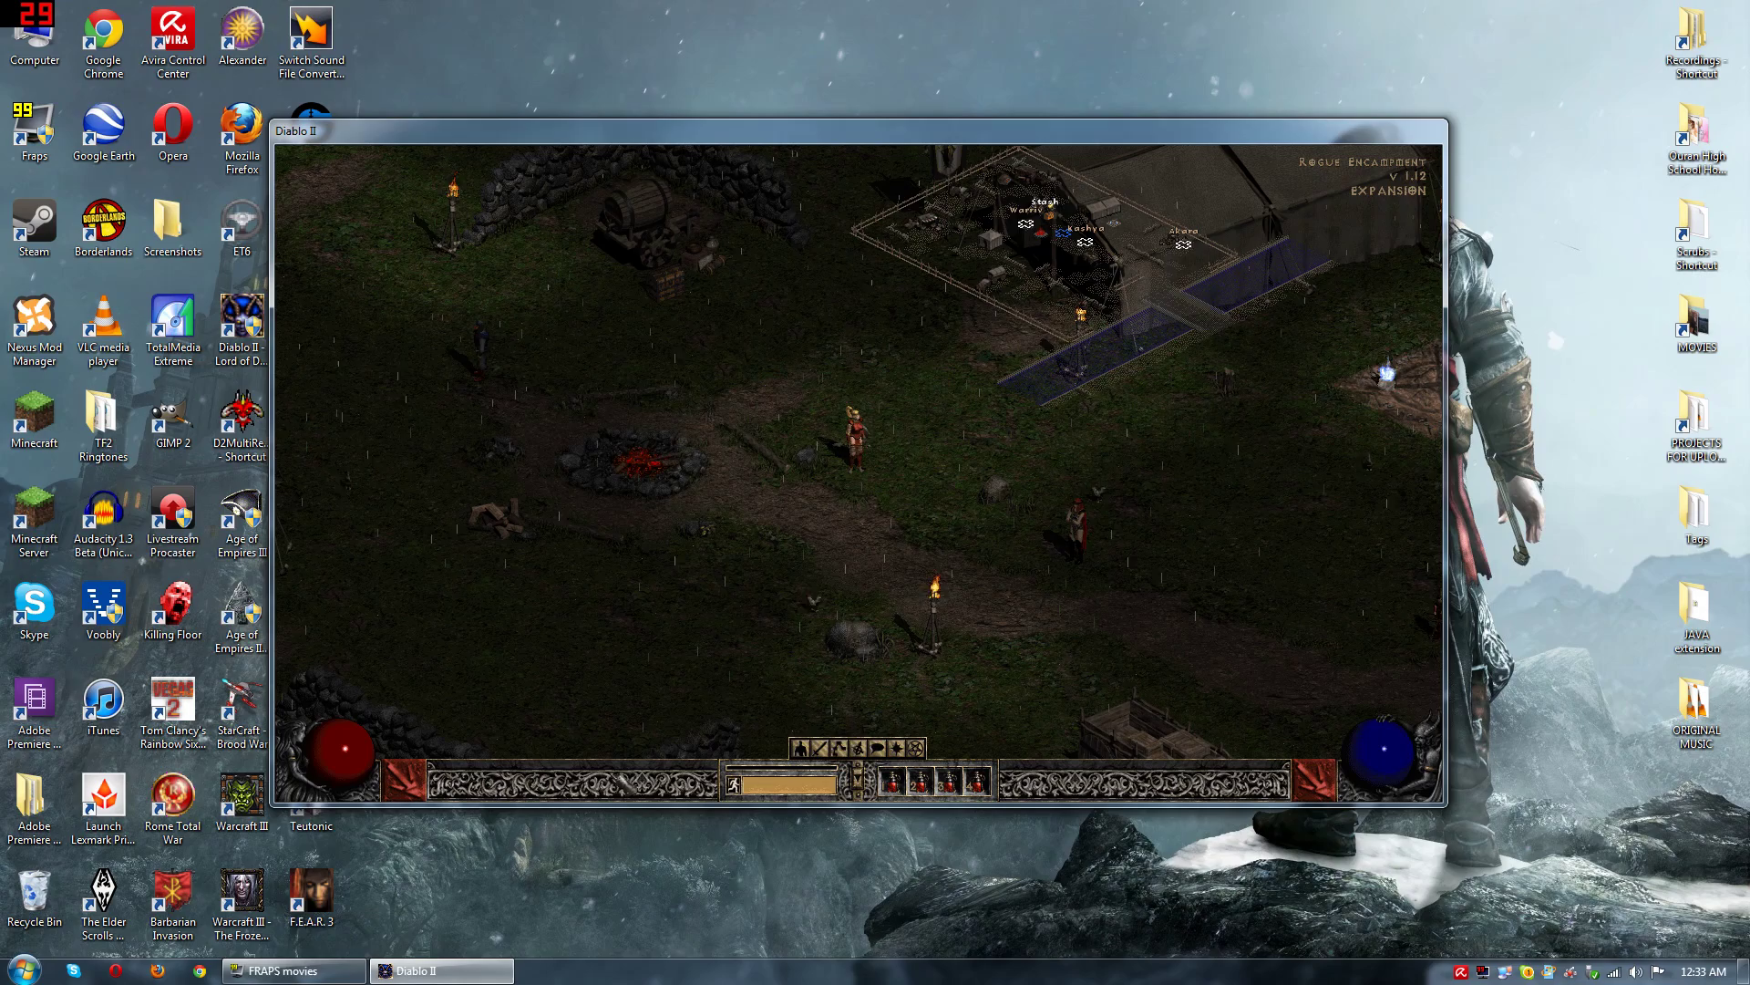
key("i")
key("i")
key("q")
key("q")
key("c")
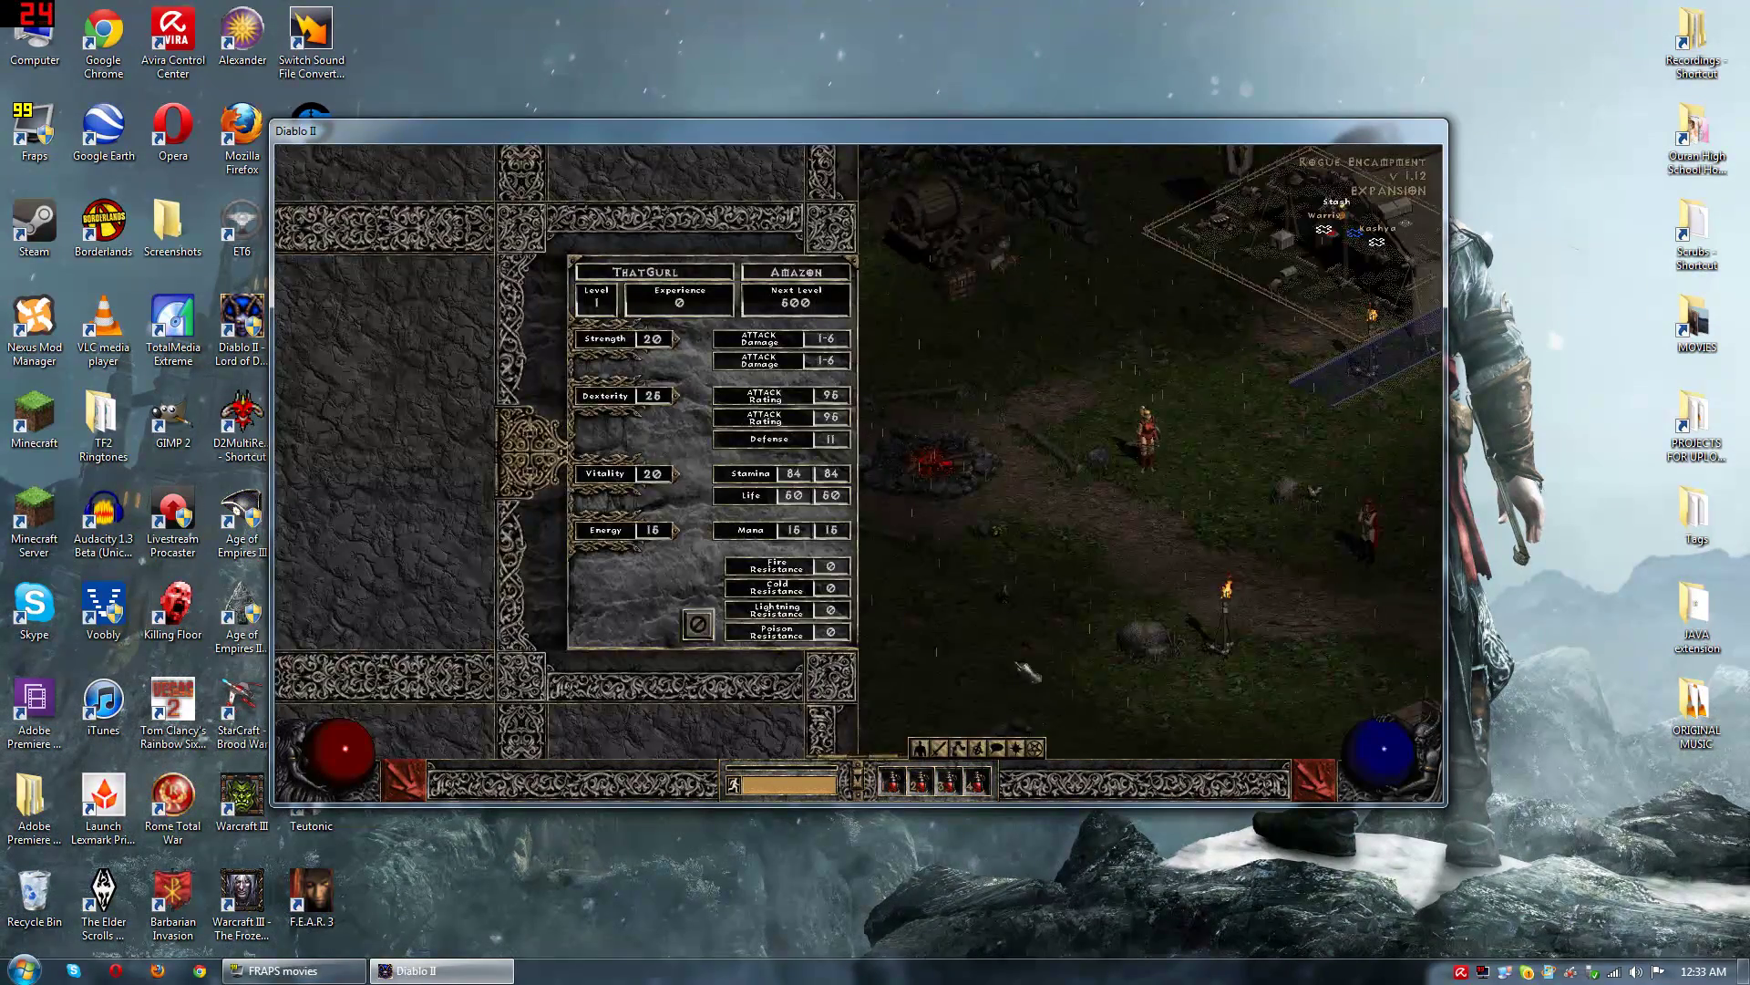
key("c")
key("i")
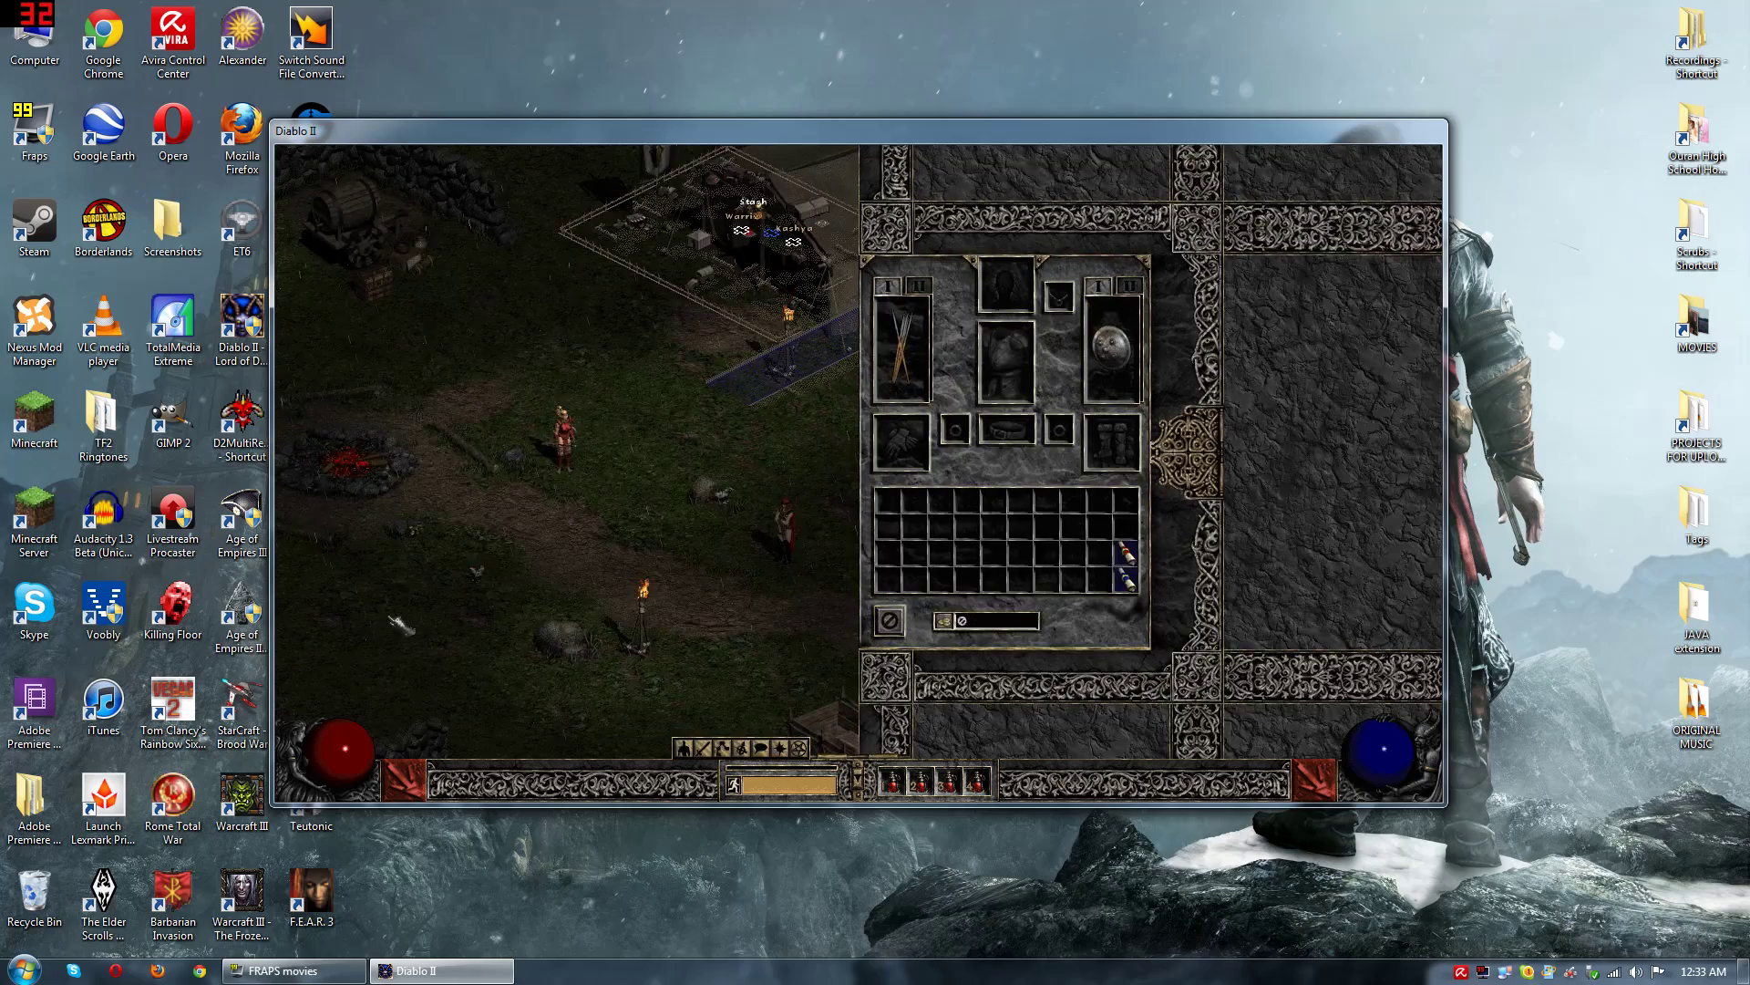
key("i")
key("h")
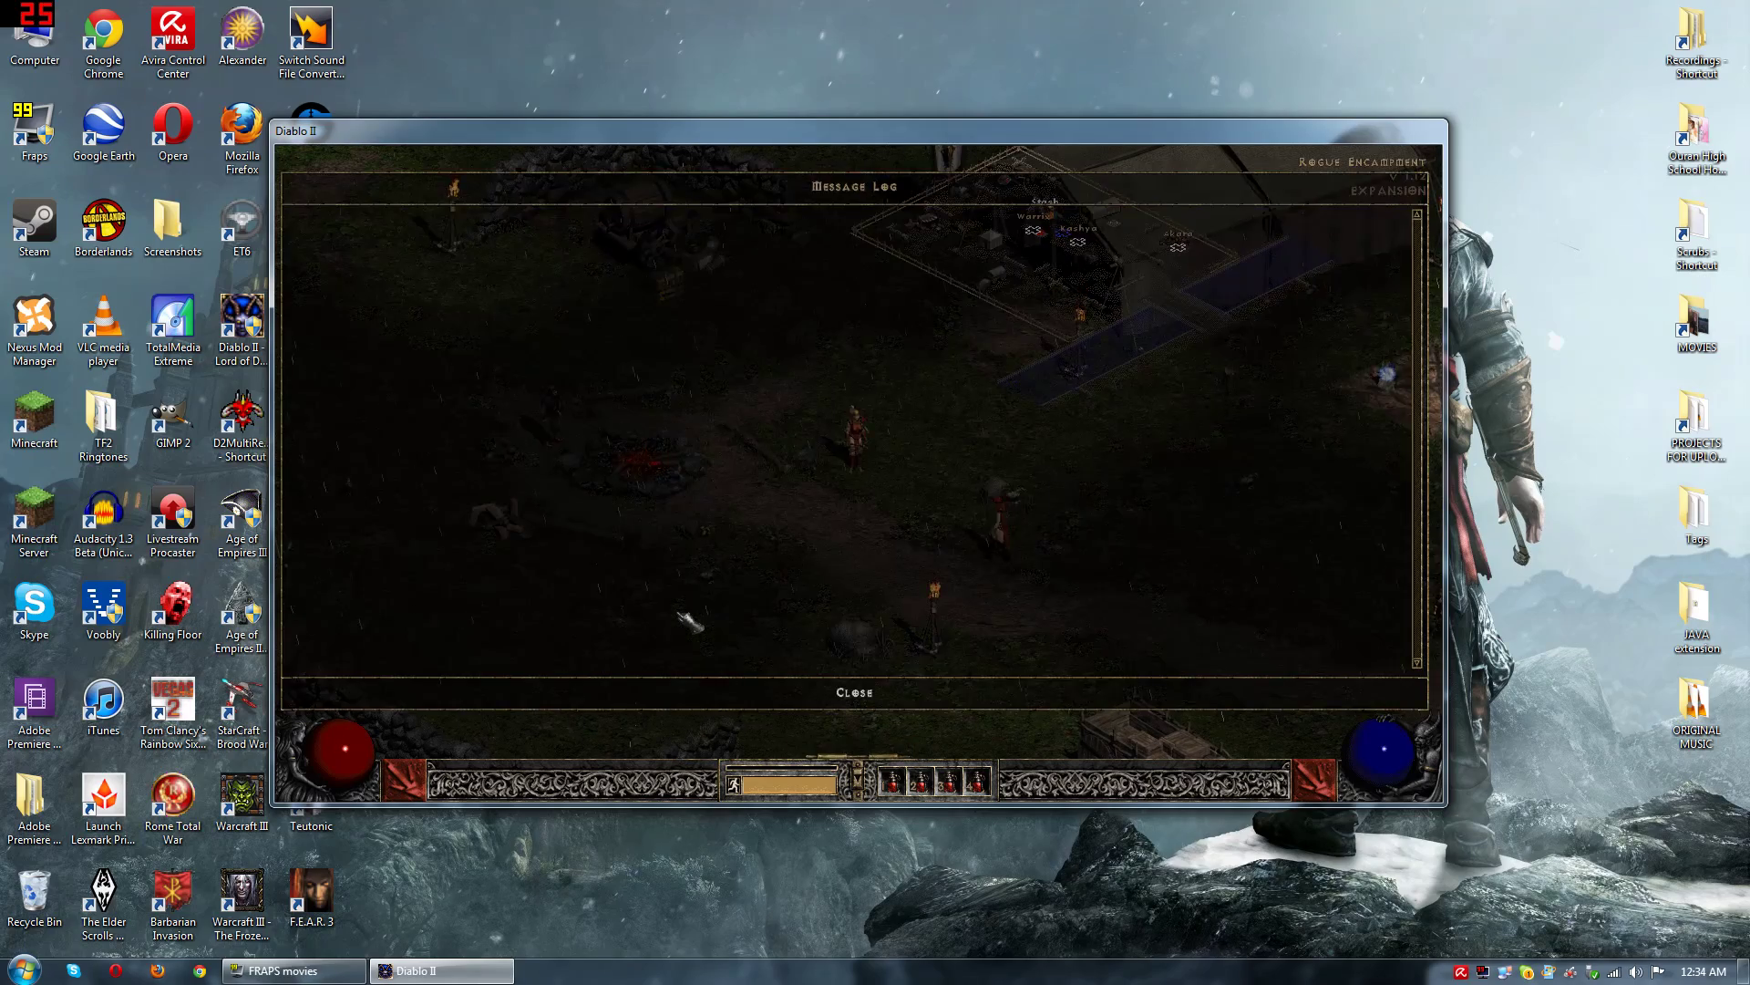
key("h")
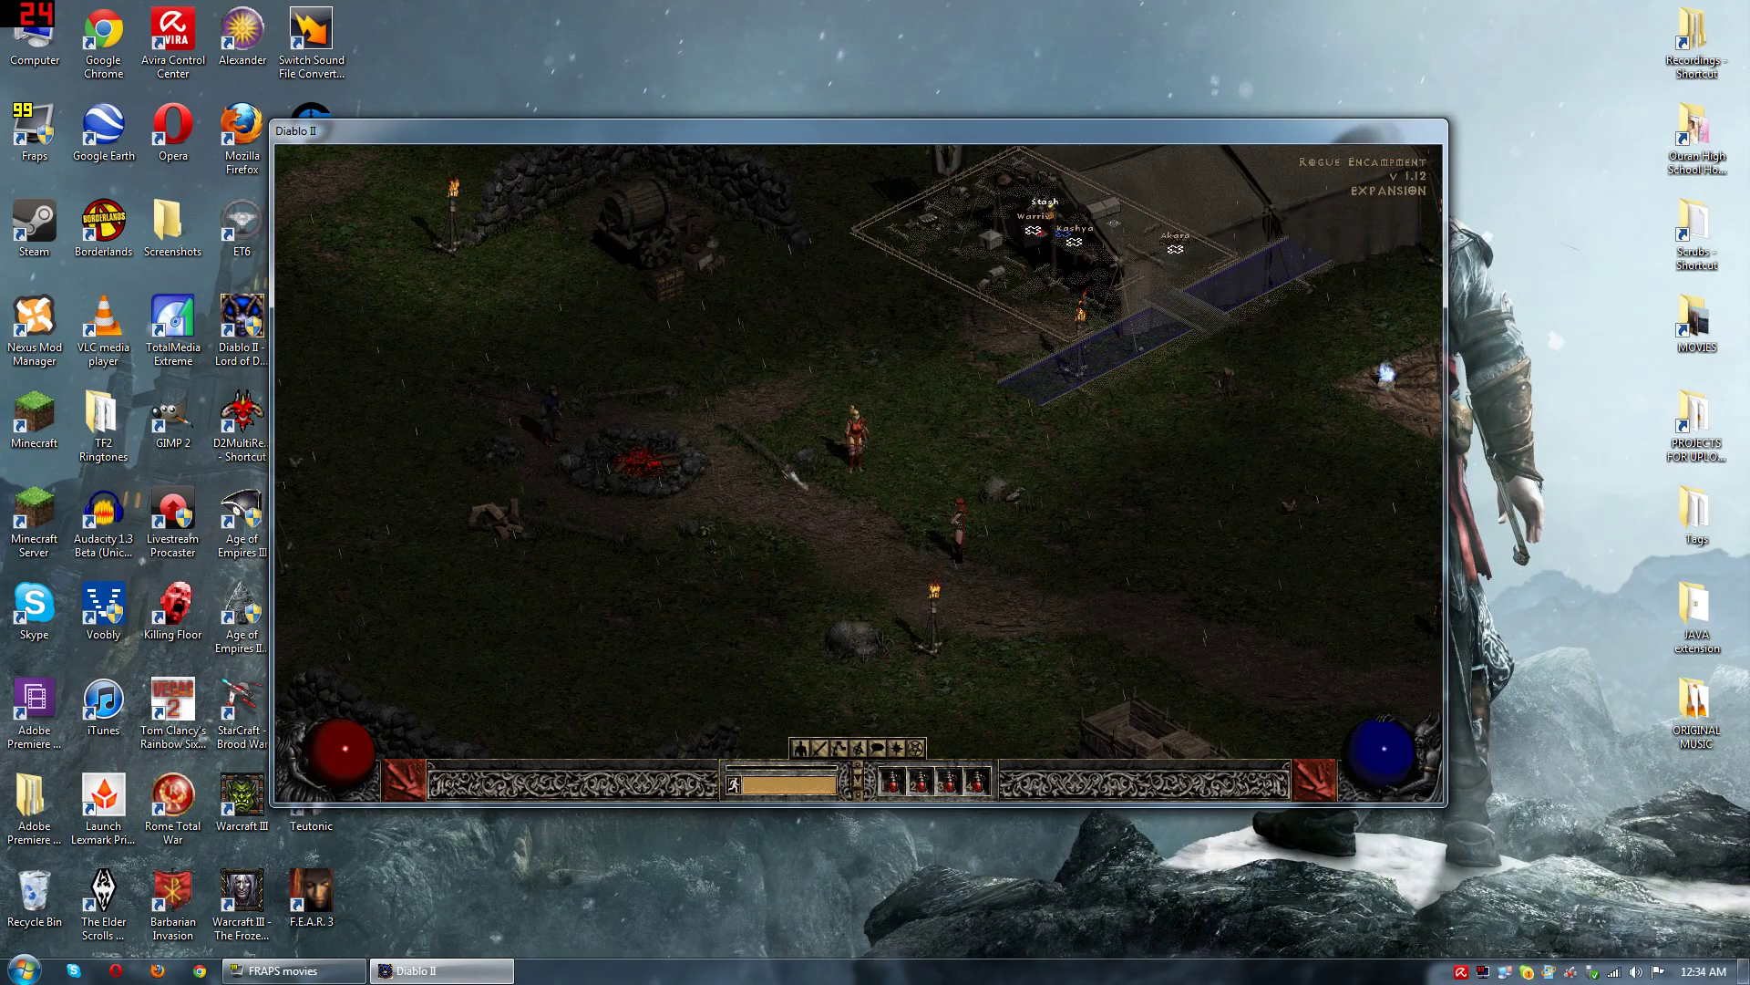
Step: Walk the Amazon around camp, then Save and Exit Game and quit Diablo II
left_click(806, 359)
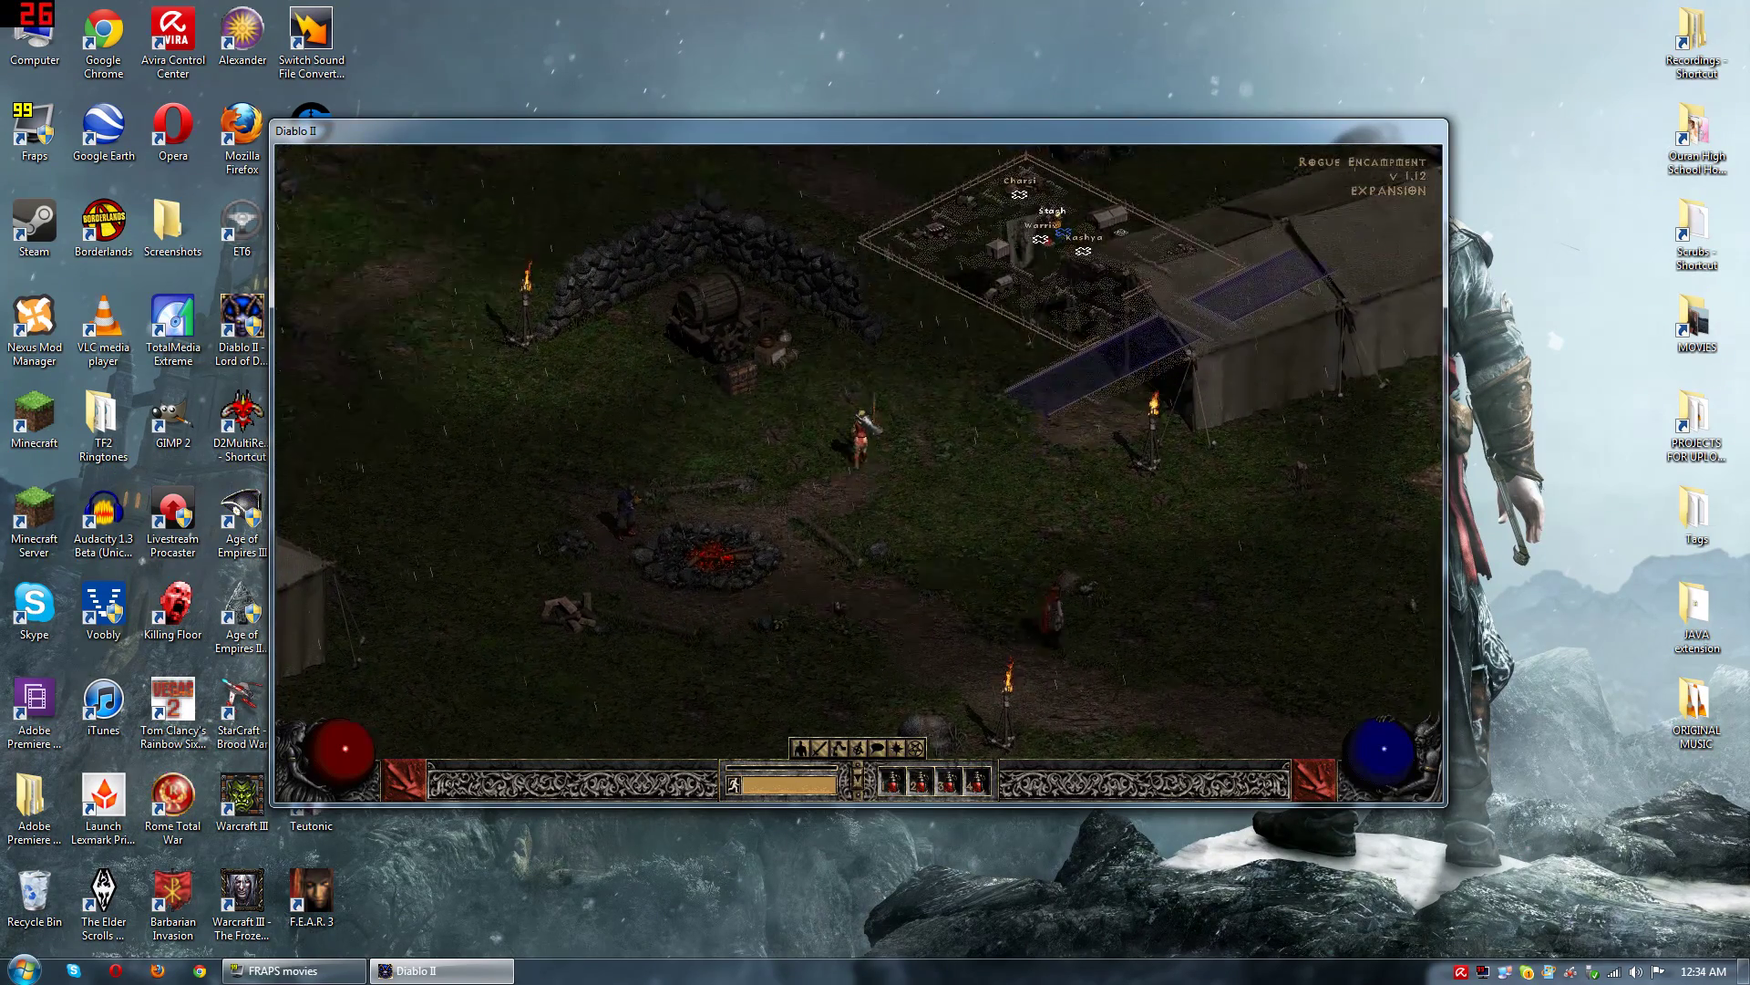
left_click(878, 545)
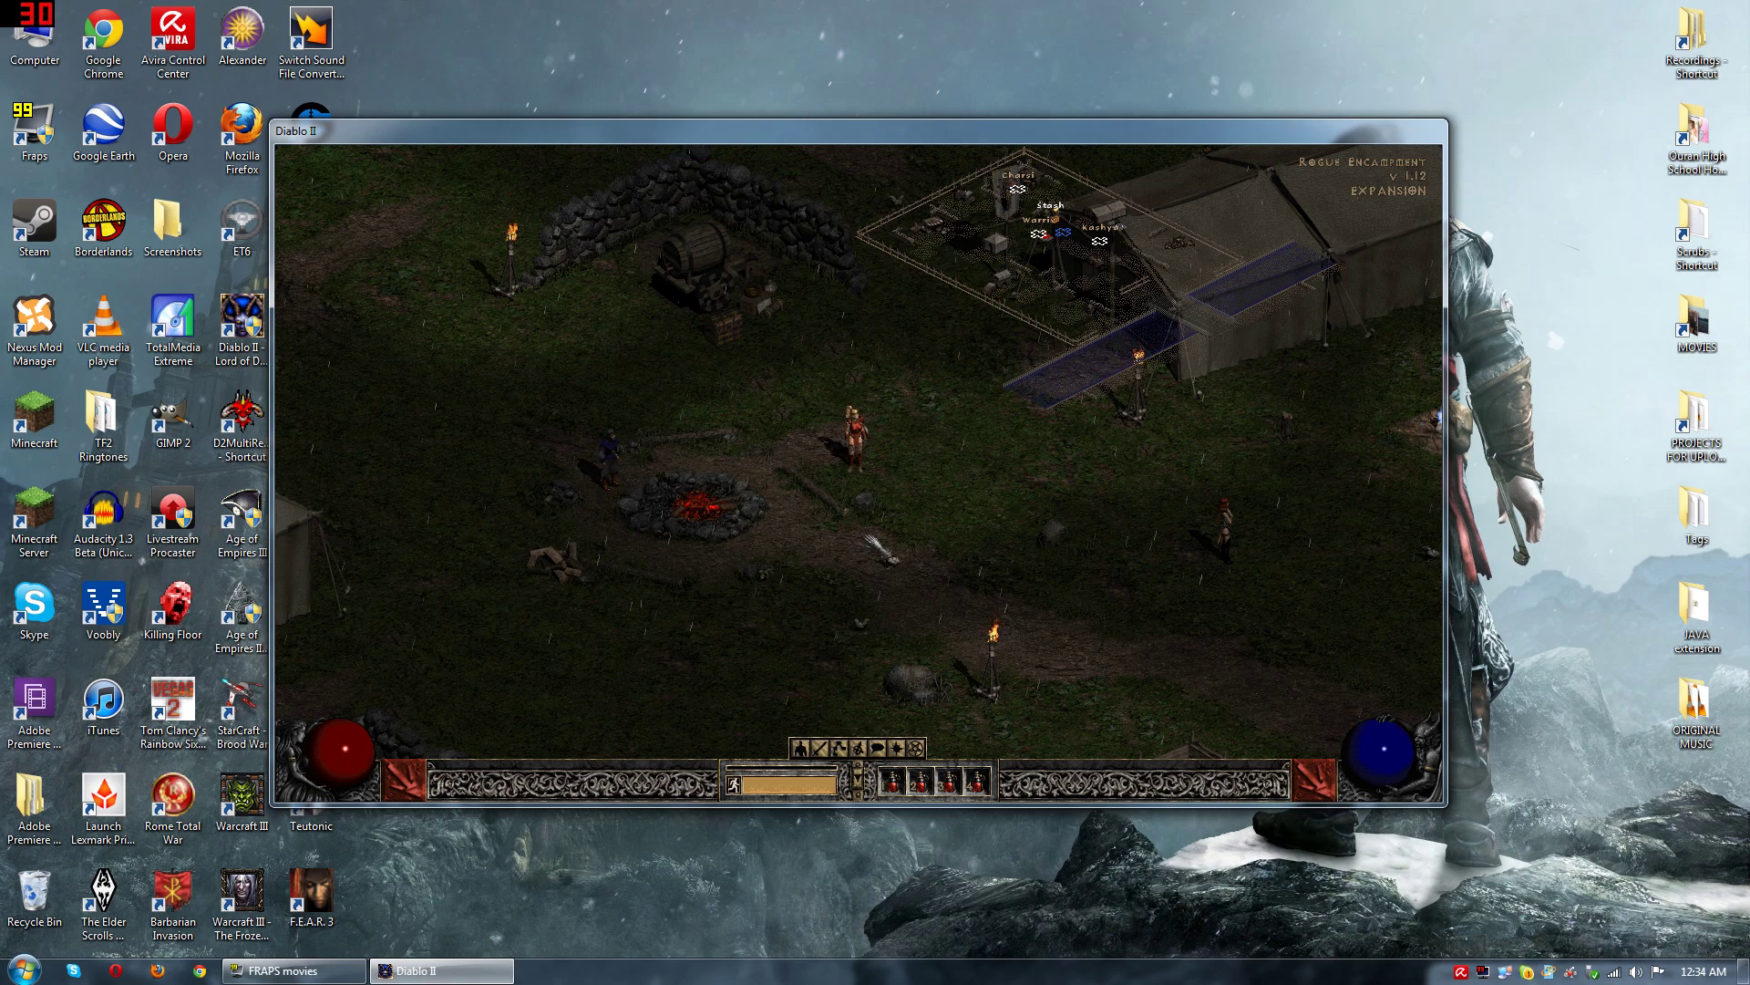
key("Escape")
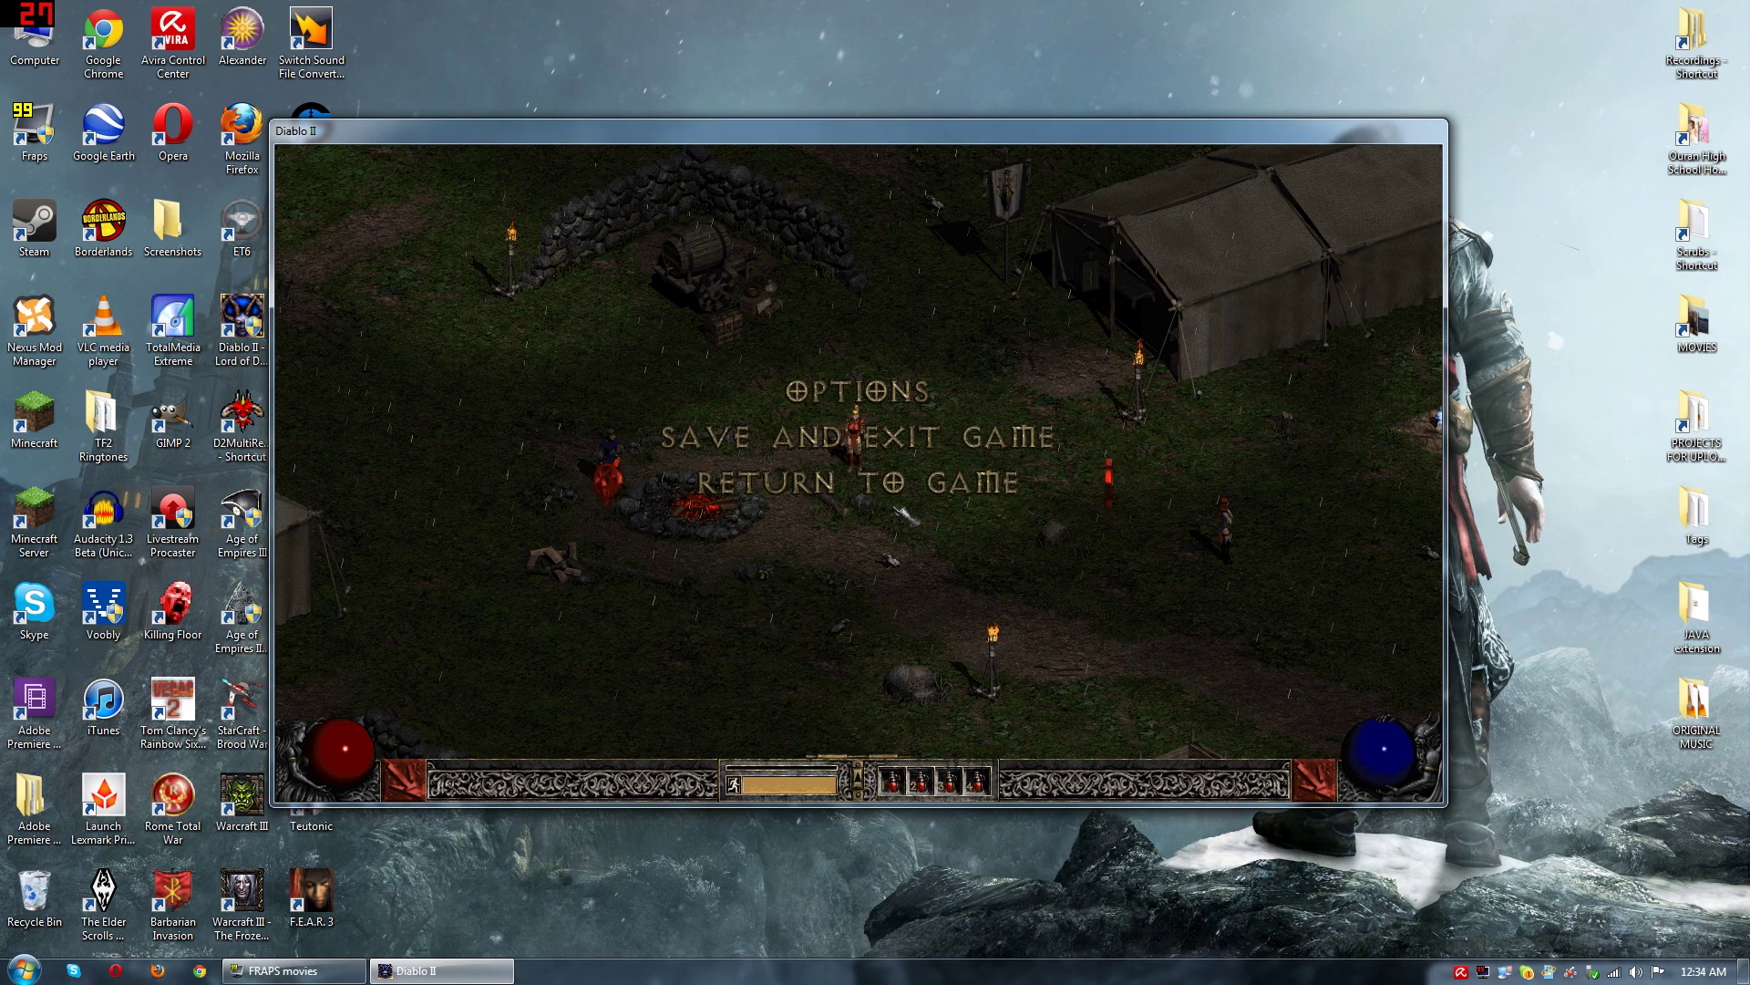
key("Up")
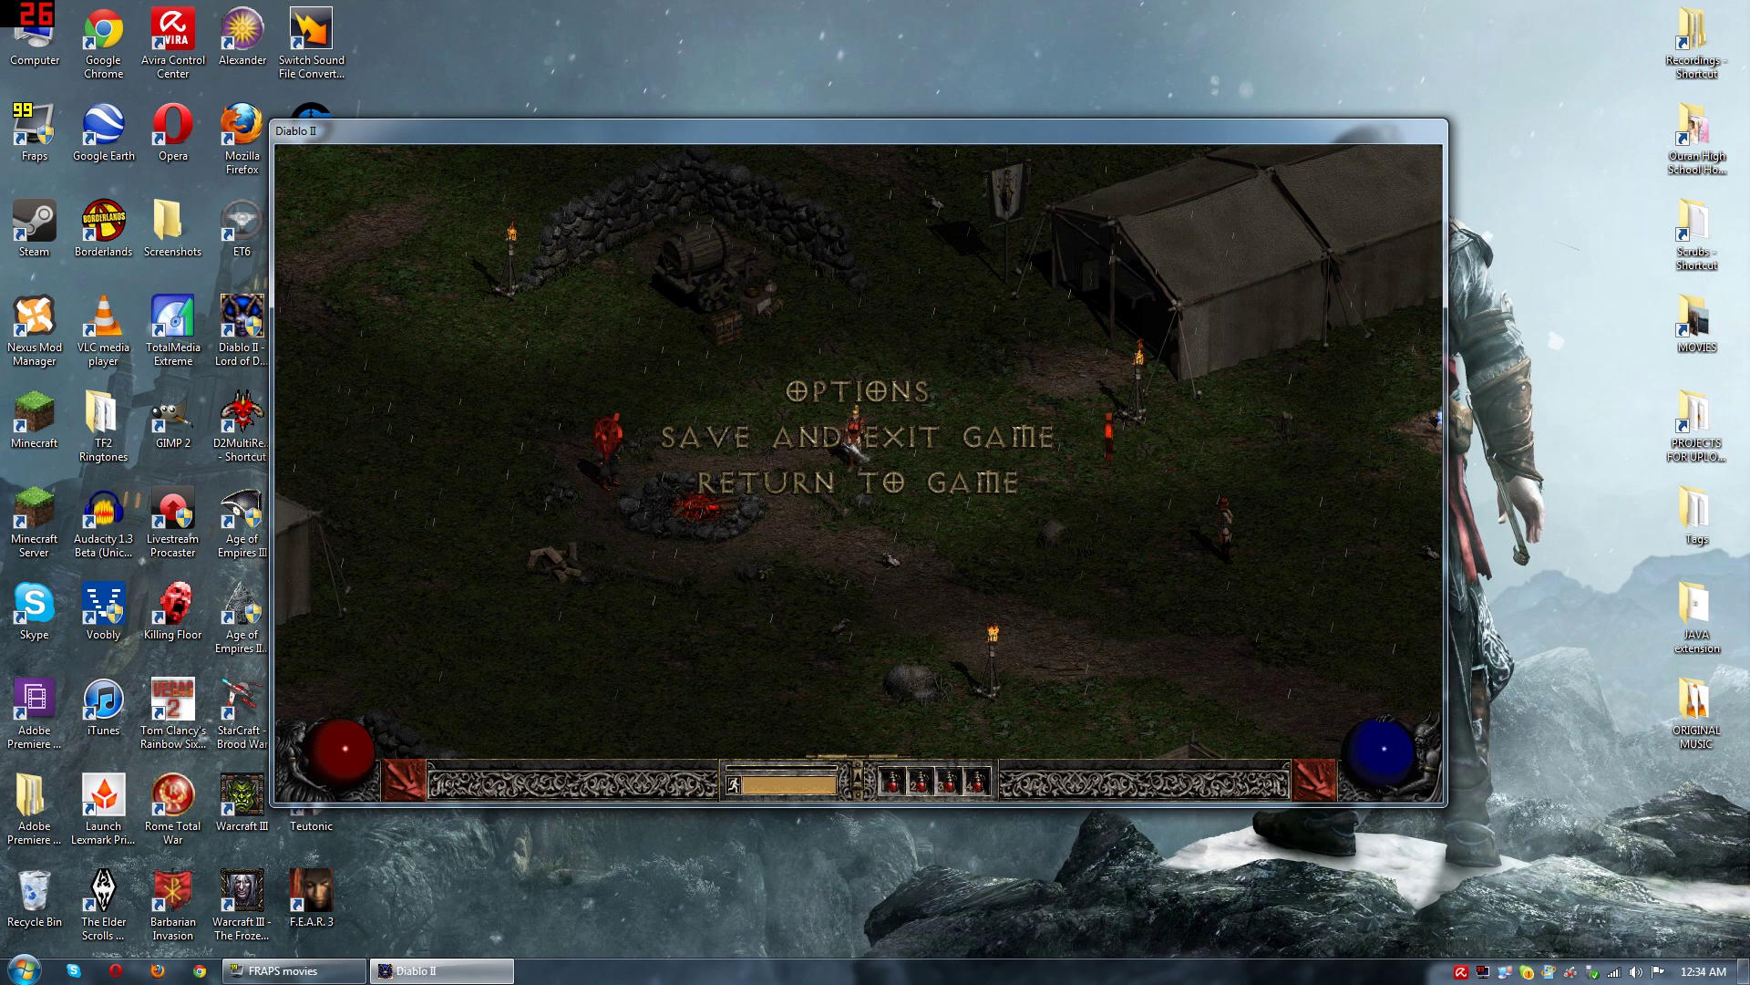
key("Return")
key("Escape")
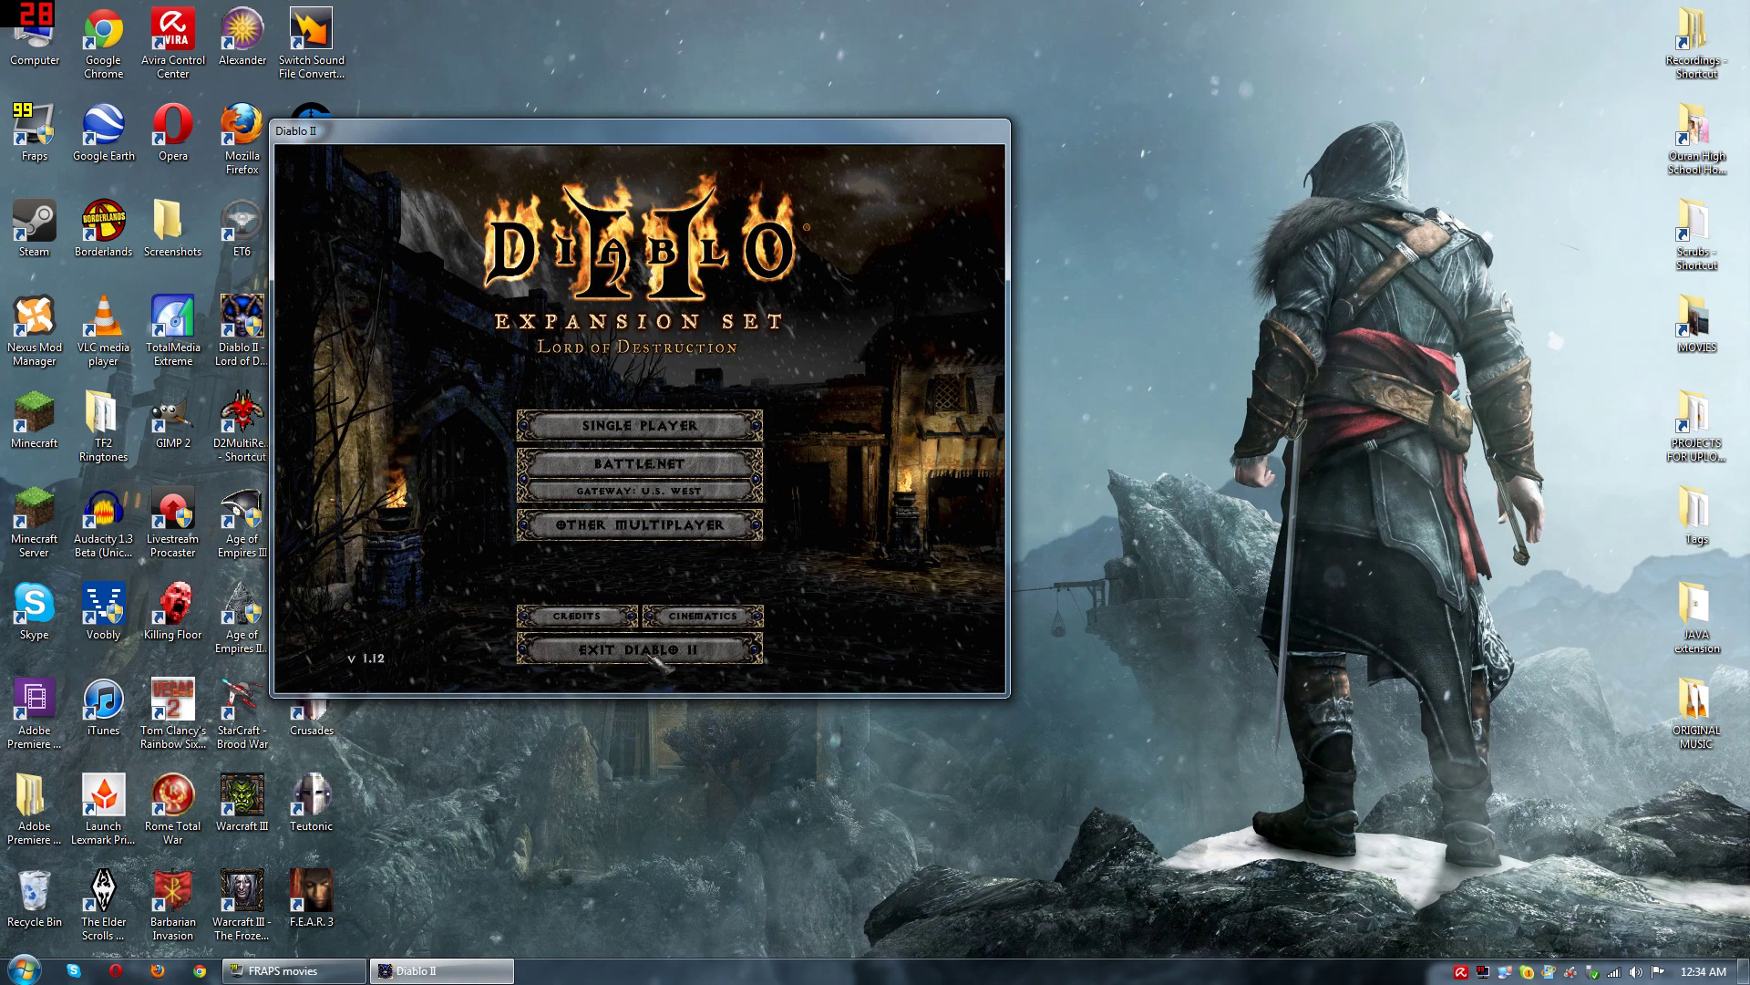
Step: Delete both D2MultiRes patch folders from the desktop
mouse_move(871, 146)
left_mouse_down()
mouse_move(547, 273)
mouse_move(574, 345)
left_mouse_up()
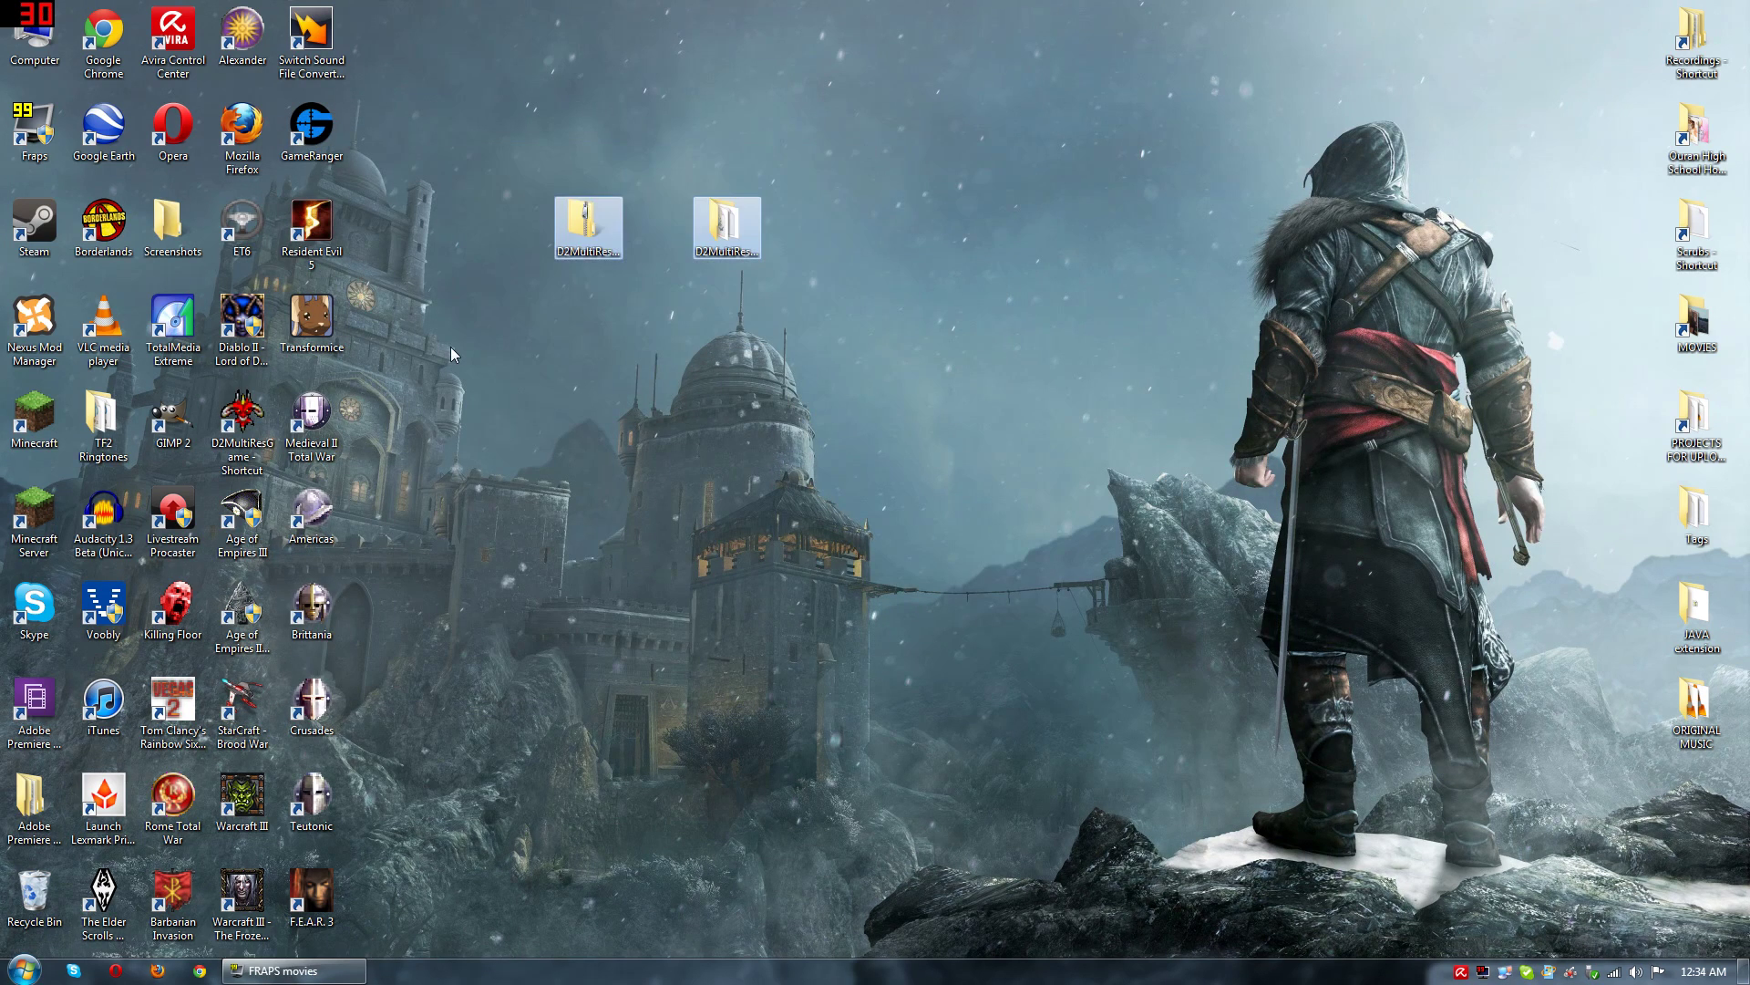
key("Delete")
key("Return")
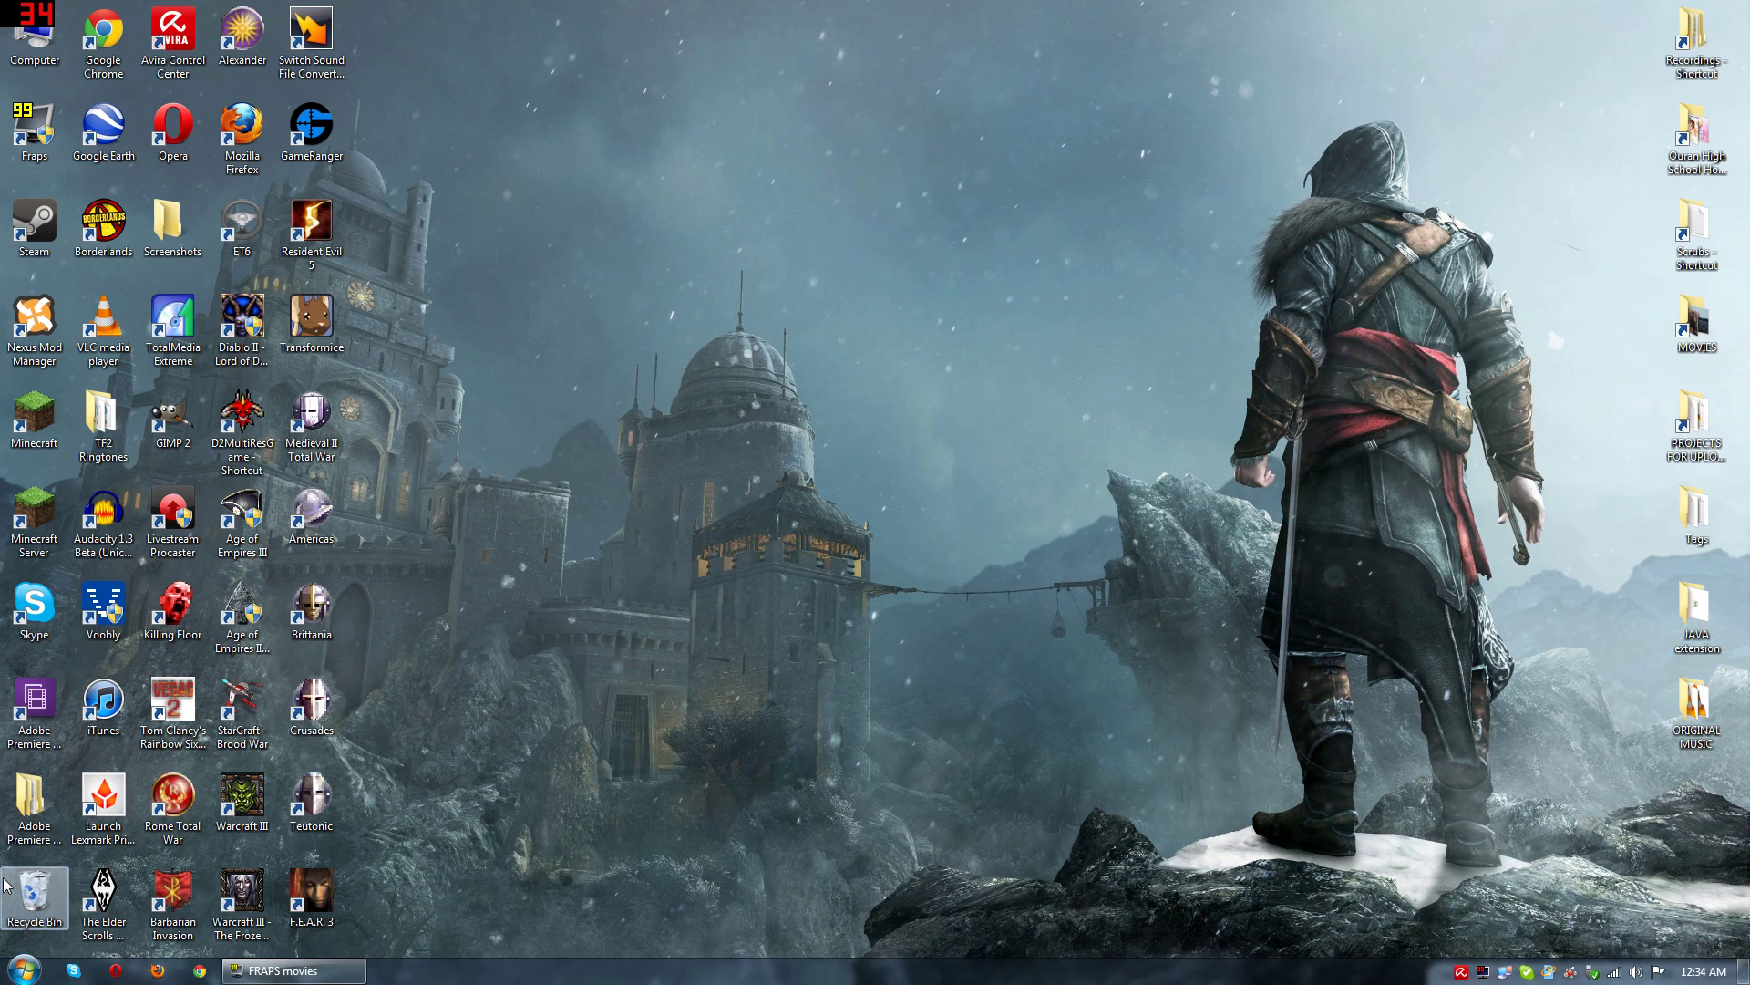
Step: Empty the Recycle Bin to permanently remove the deleted patch files
right_click(14, 879)
left_click(82, 789)
key("Return")
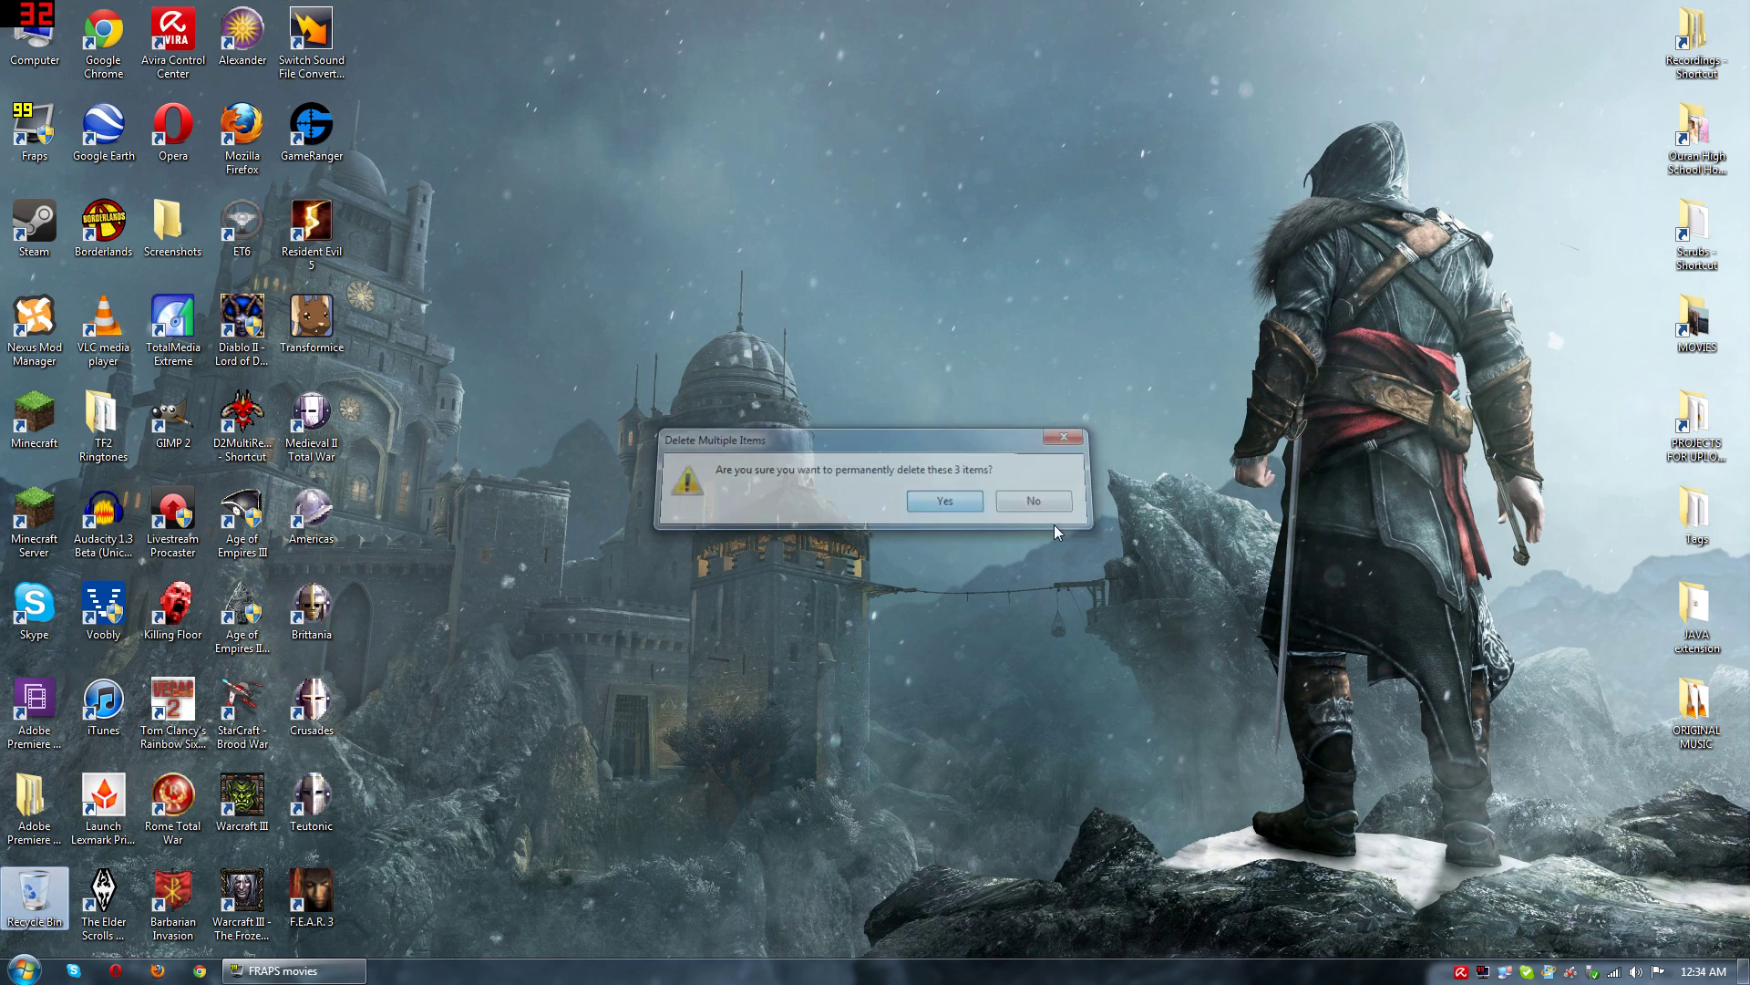
right_click(1135, 548)
left_click_drag(1291, 199, 1226, 272)
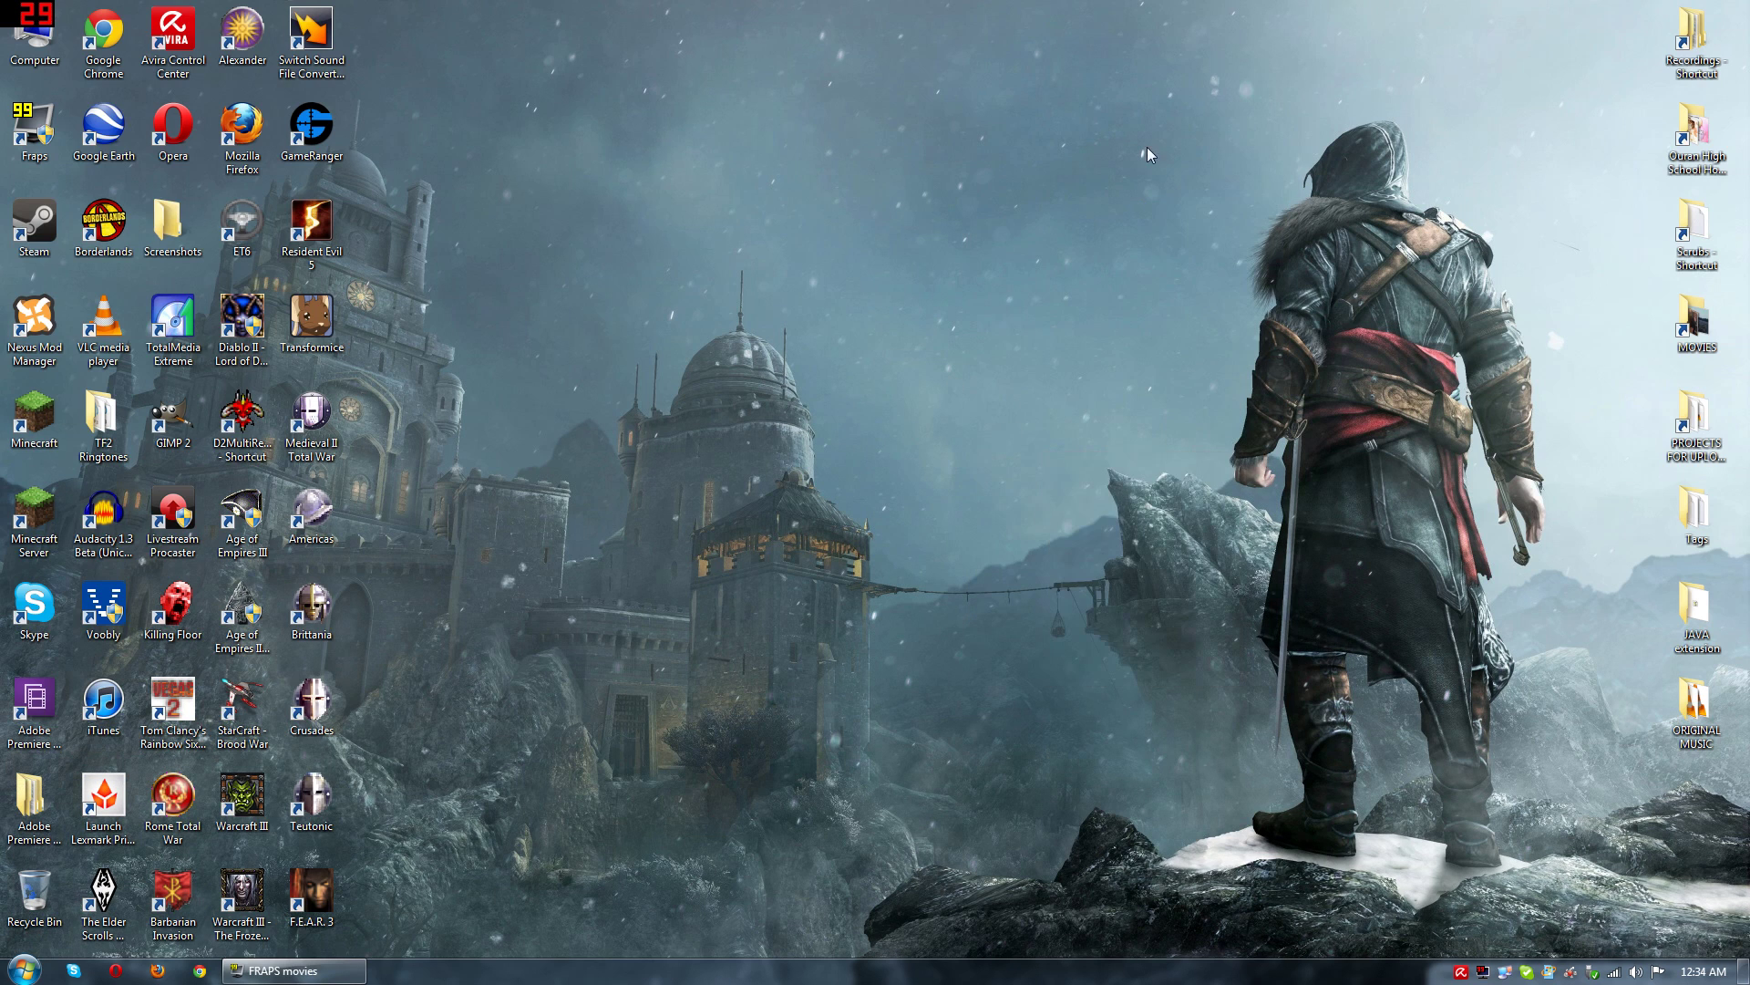
mouse_move(1185, 58)
left_mouse_down()
mouse_move(721, 841)
mouse_move(729, 821)
left_mouse_up()
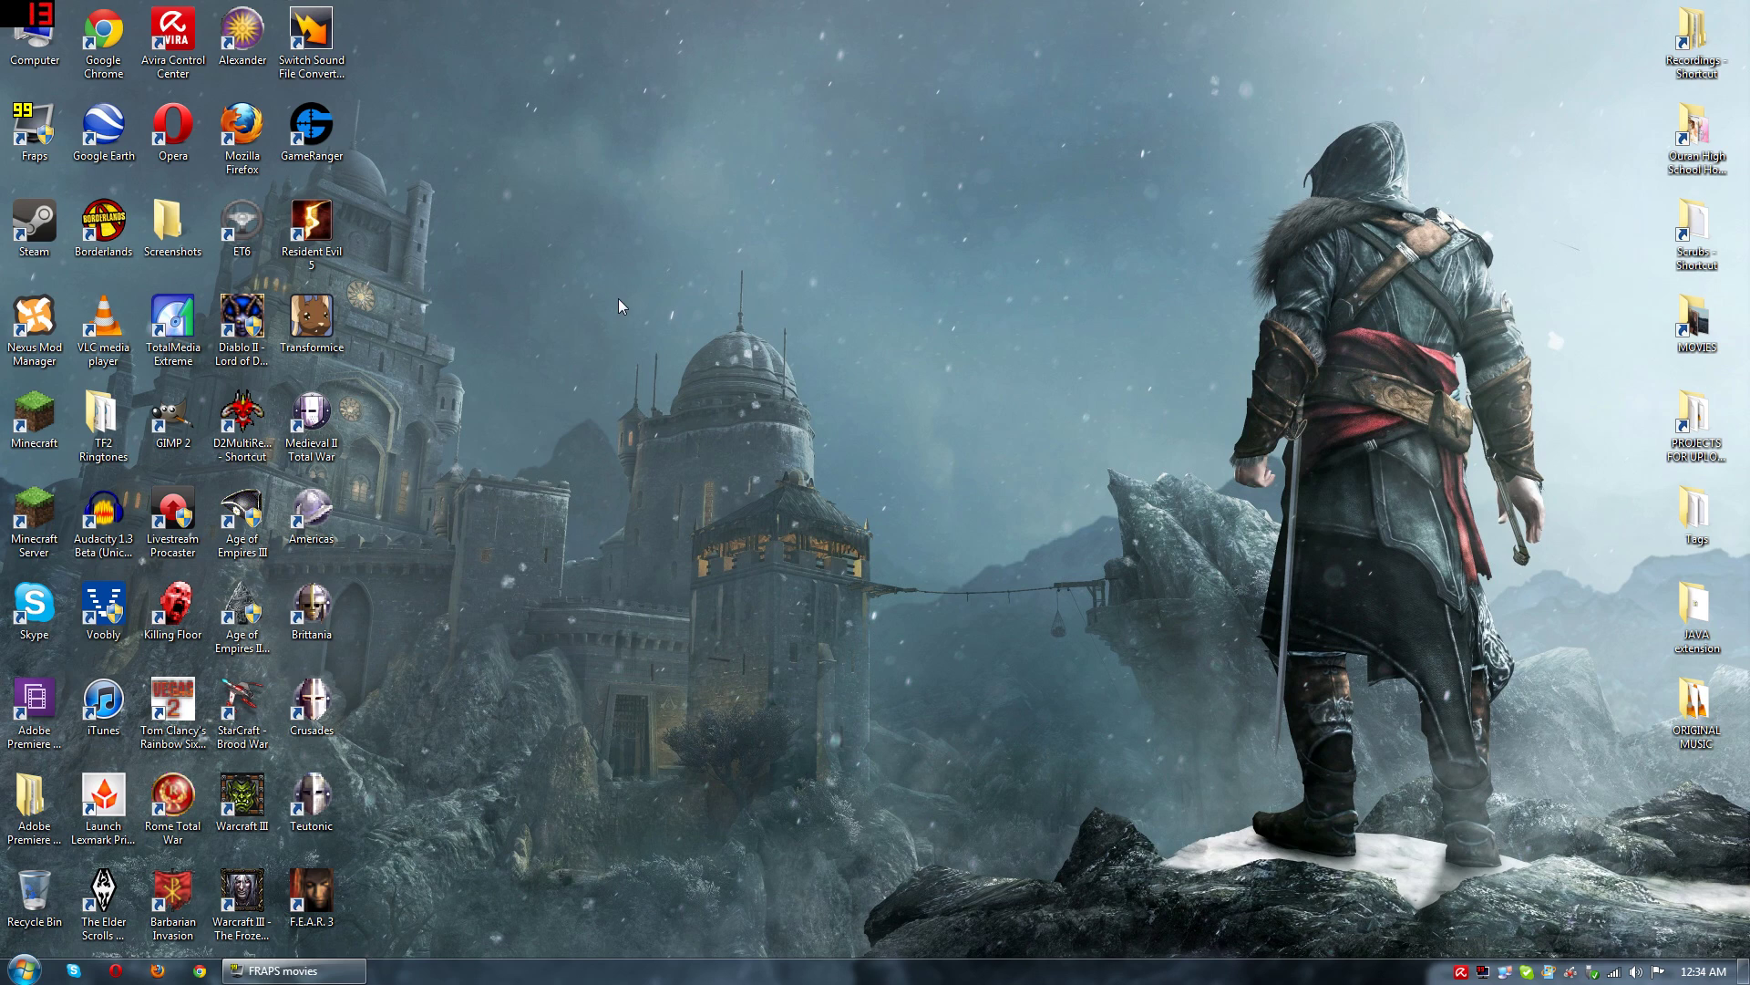